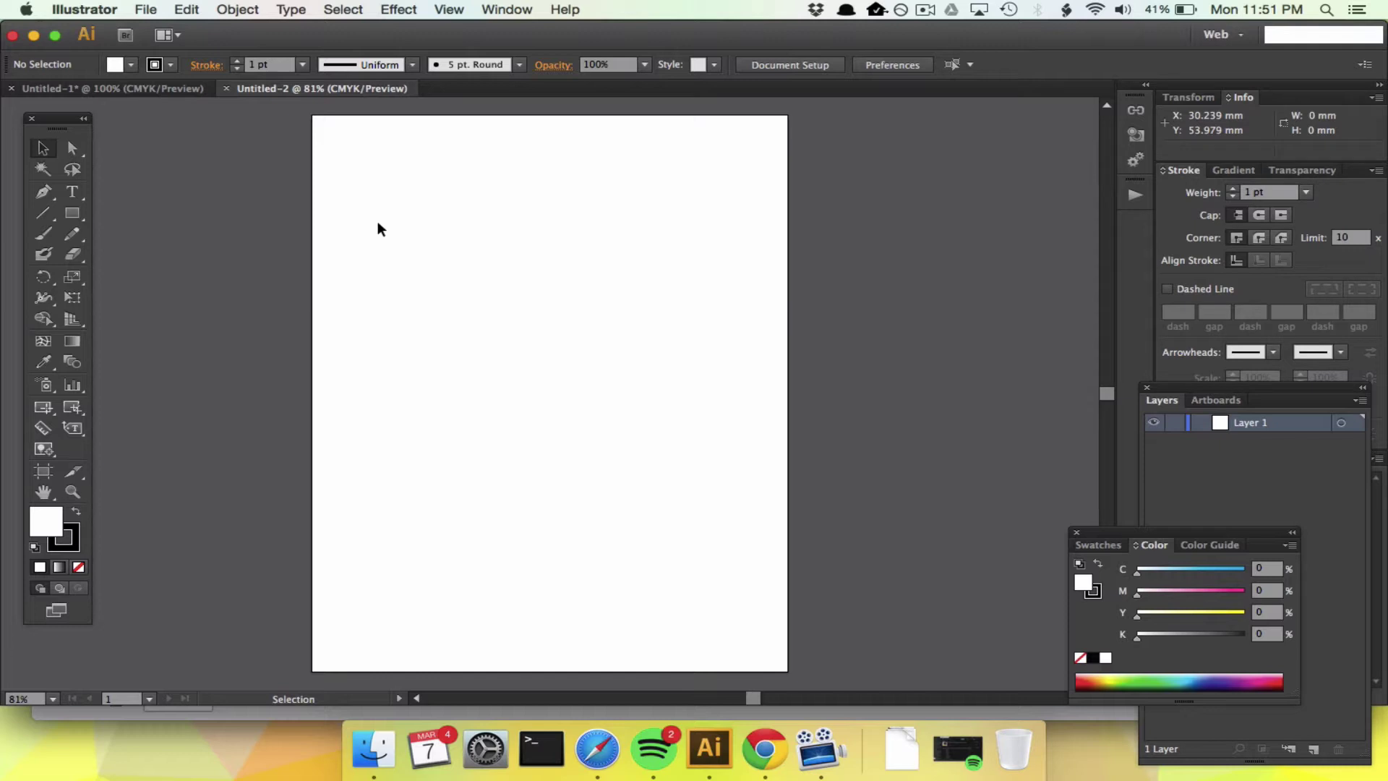
Switch to the Magical Adobe Illustrator Timeline Creator spreadsheet in Chrome and look through the dates in the Date column.
{"action": "left_click", "coordinate": [764, 745]}
{"action": "left_click", "coordinate": [199, 284]}
{"action": "left_click", "coordinate": [126, 241]}
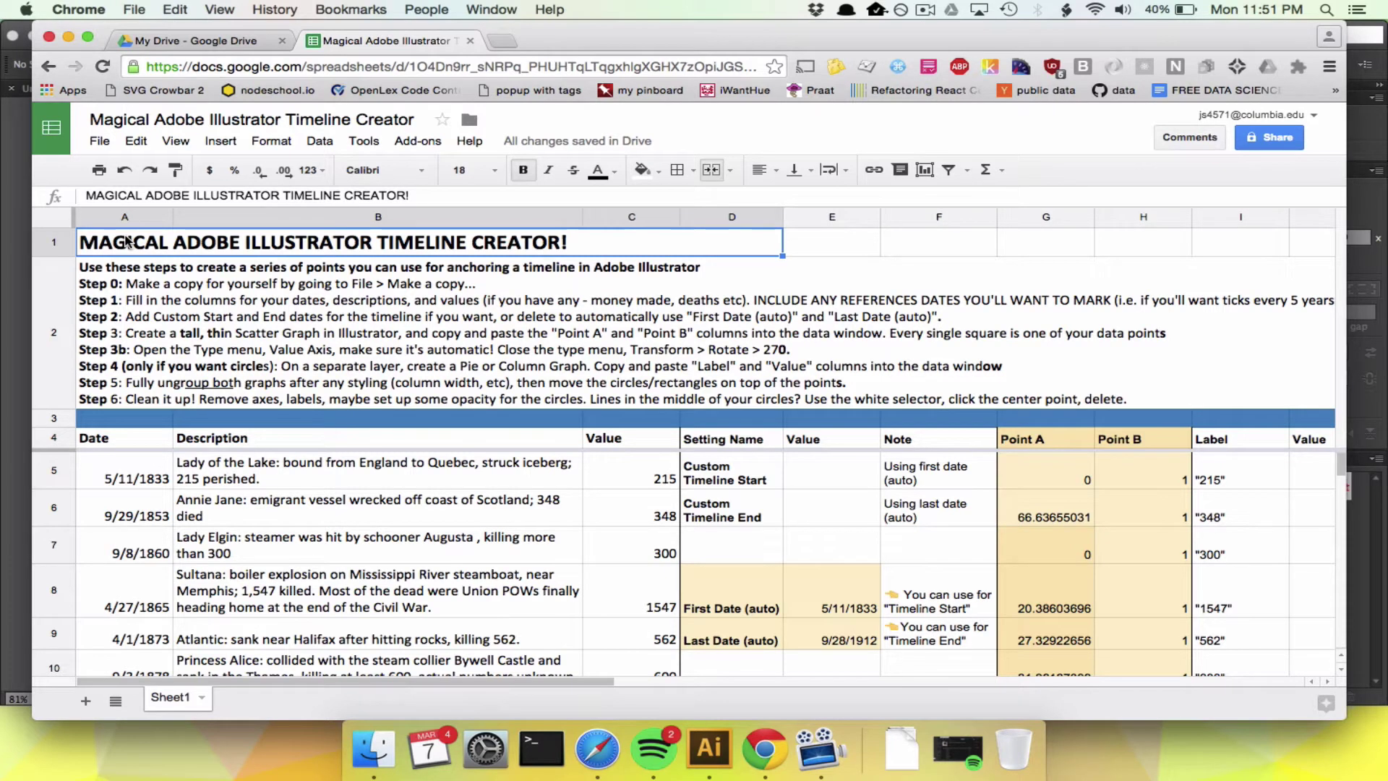
{"action": "scroll", "coordinate": [152, 594], "scroll_direction": "down", "scroll_amount": 2}
{"action": "left_click", "coordinate": [125, 481]}
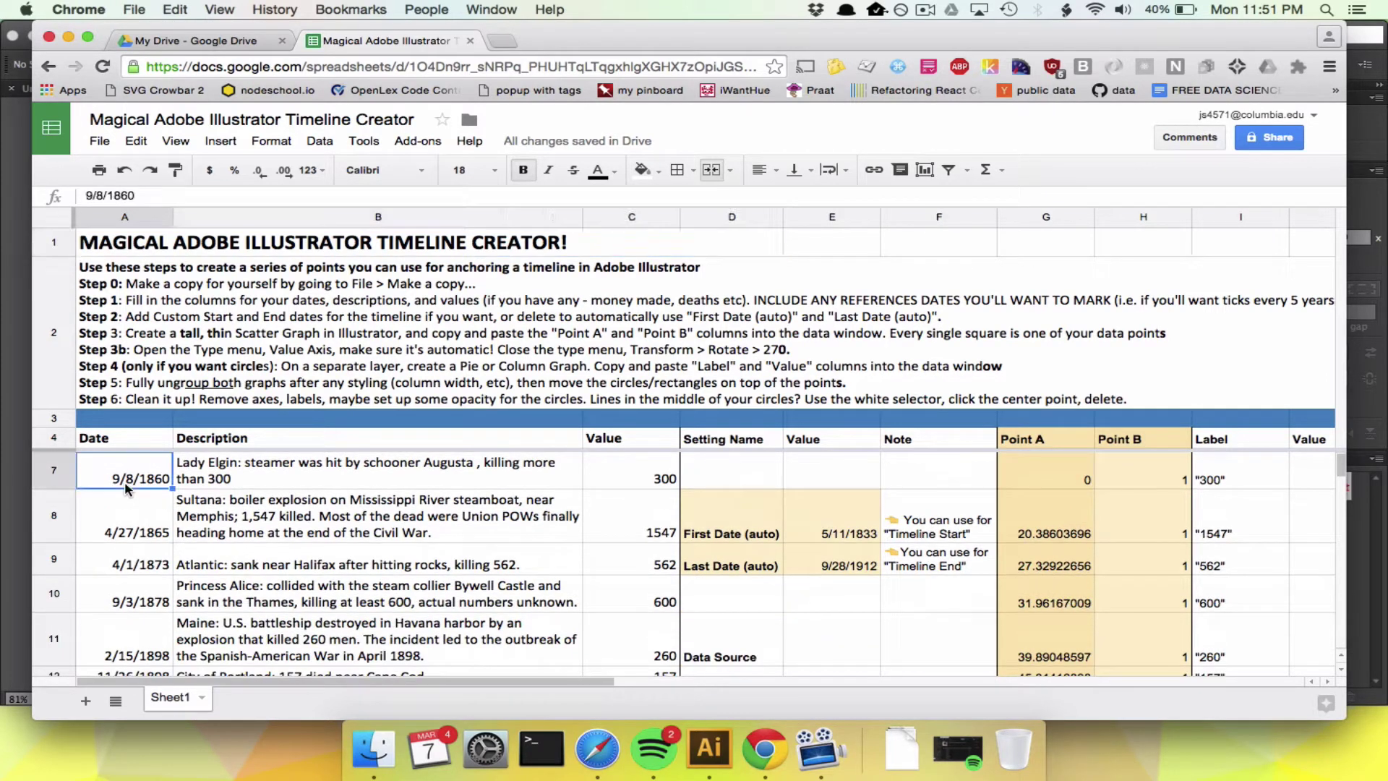
{"action": "key", "text": "Down"}
{"action": "key", "text": "Down"}
{"action": "key", "text": "Down"}
{"action": "key", "text": "Down"}
{"action": "key", "text": "Down"}
{"action": "key", "text": "Down"}
{"action": "key", "text": "Up"}
{"action": "key", "text": "Up"}
{"action": "key", "text": "Up"}
{"action": "key", "text": "Up"}
{"action": "key", "text": "Up"}
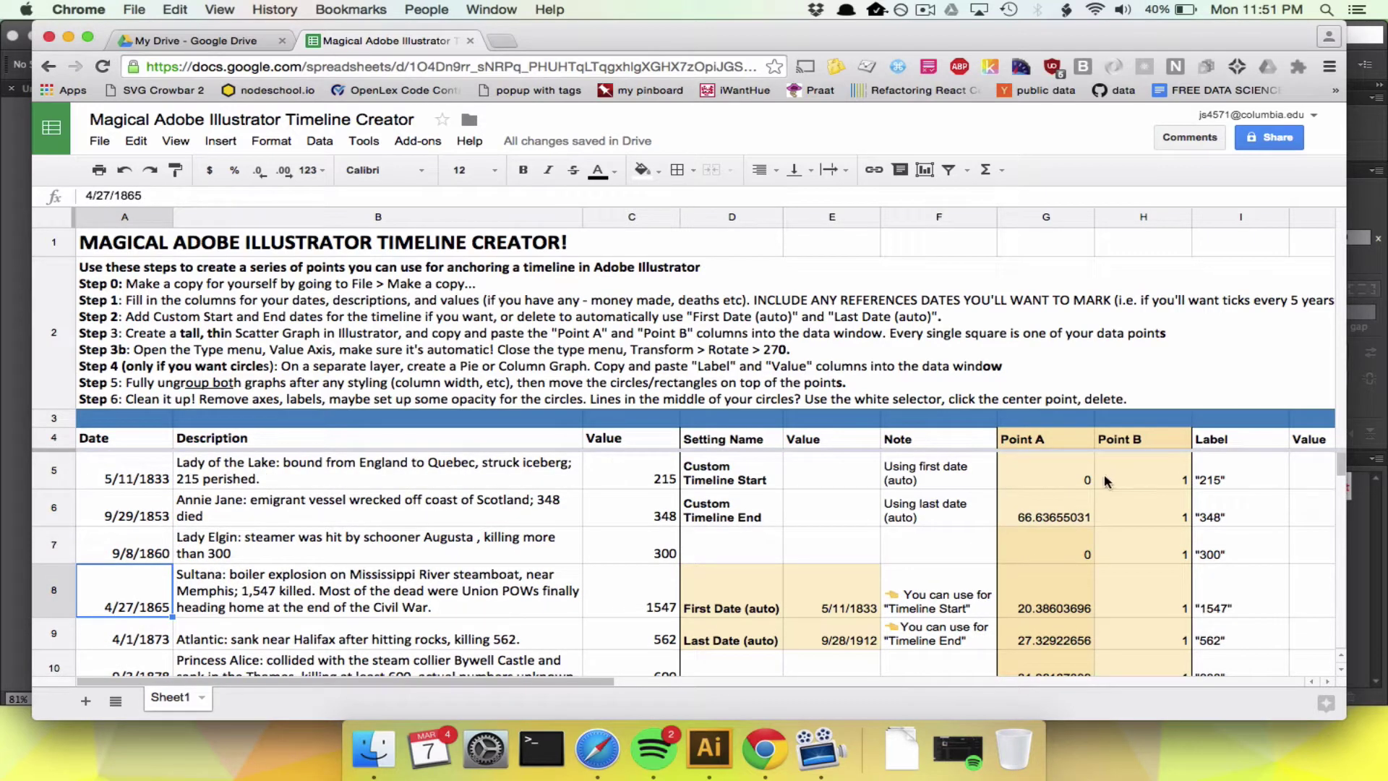
Examine the Point A column's values and formulas alongside the source dates and the written instructions.
{"action": "left_click", "coordinate": [1049, 482]}
{"action": "key", "text": "Down"}
{"action": "key", "text": "Down"}
{"action": "key", "text": "Down"}
{"action": "key", "text": "Down"}
{"action": "key", "text": "Down"}
{"action": "key", "text": "Down"}
{"action": "key", "text": "Down"}
{"action": "key", "text": "Down"}
{"action": "key", "text": "Down"}
{"action": "key", "text": "Down"}
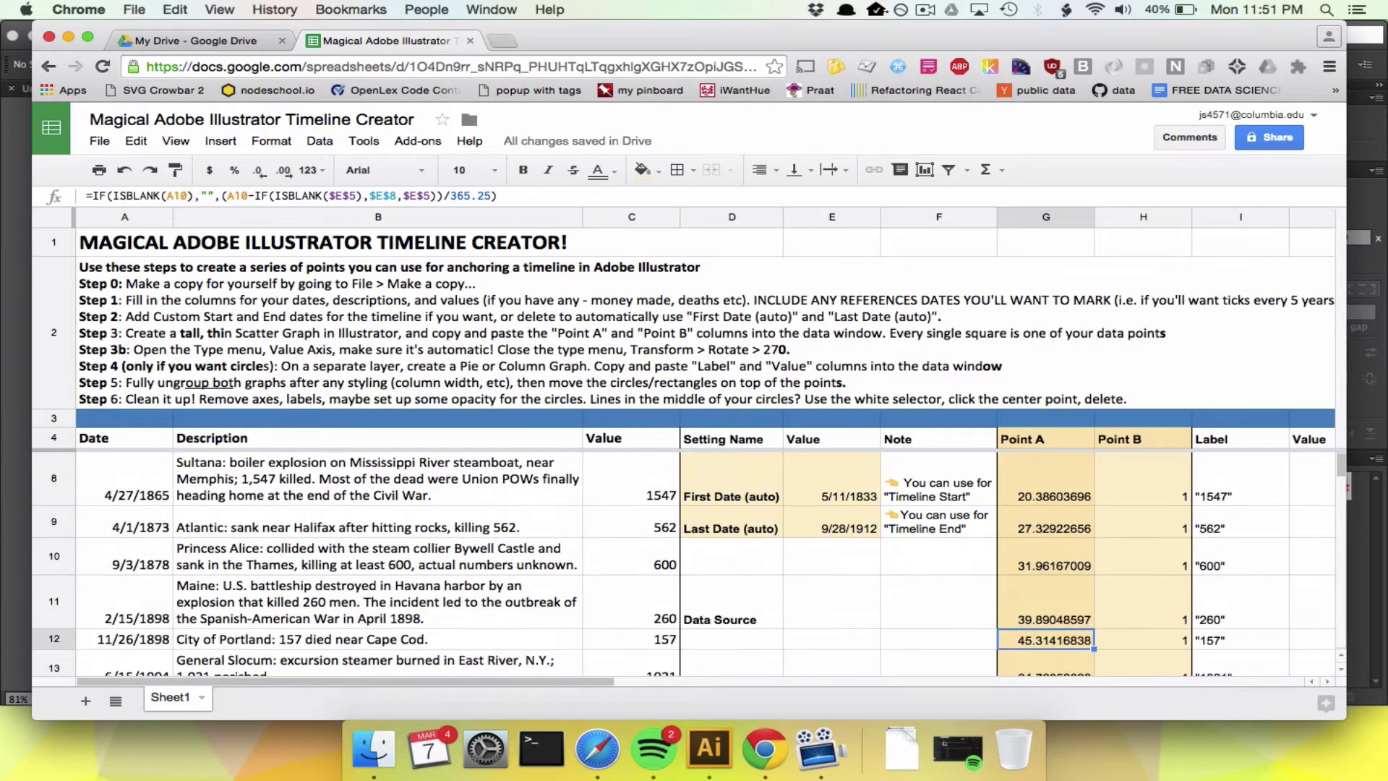
{"action": "key", "text": "Up"}
{"action": "key", "text": "Up"}
{"action": "key", "text": "Up"}
{"action": "key", "text": "Up"}
{"action": "key", "text": "Up"}
{"action": "key", "text": "Up"}
{"action": "key", "text": "Up"}
{"action": "key", "text": "Up"}
{"action": "key", "text": "Up"}
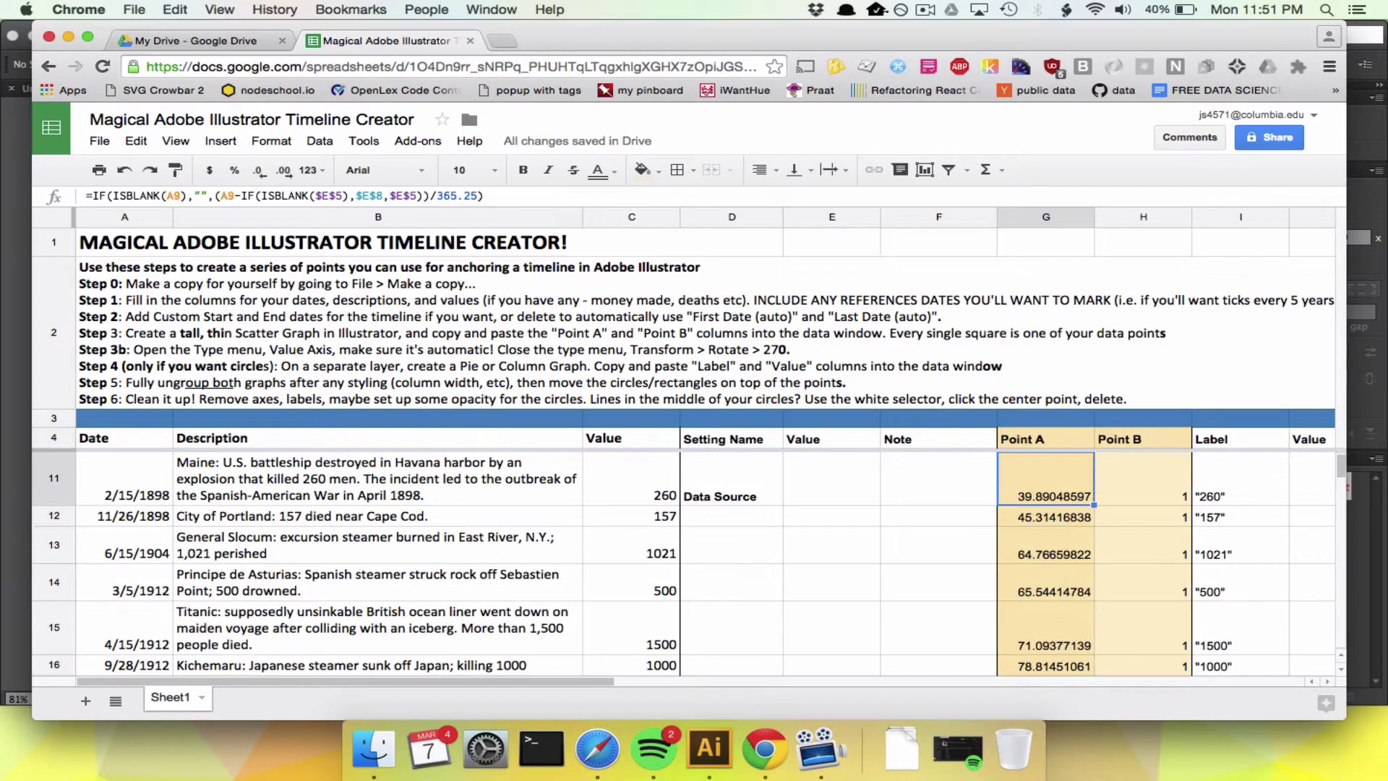
{"action": "key", "text": "Up"}
{"action": "key", "text": "Up"}
{"action": "key", "text": "Up"}
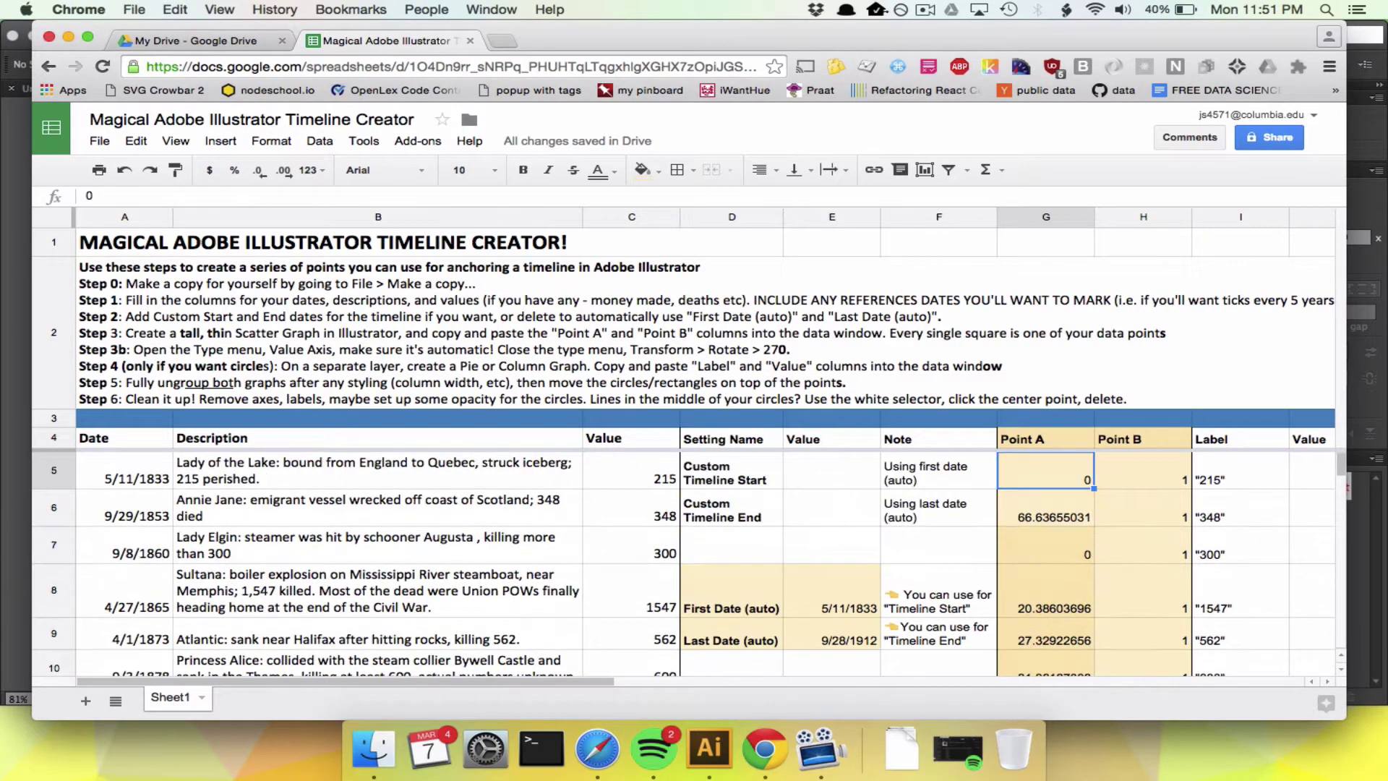
{"action": "key", "text": "Down"}
{"action": "key", "text": "Down"}
{"action": "key", "text": "Down"}
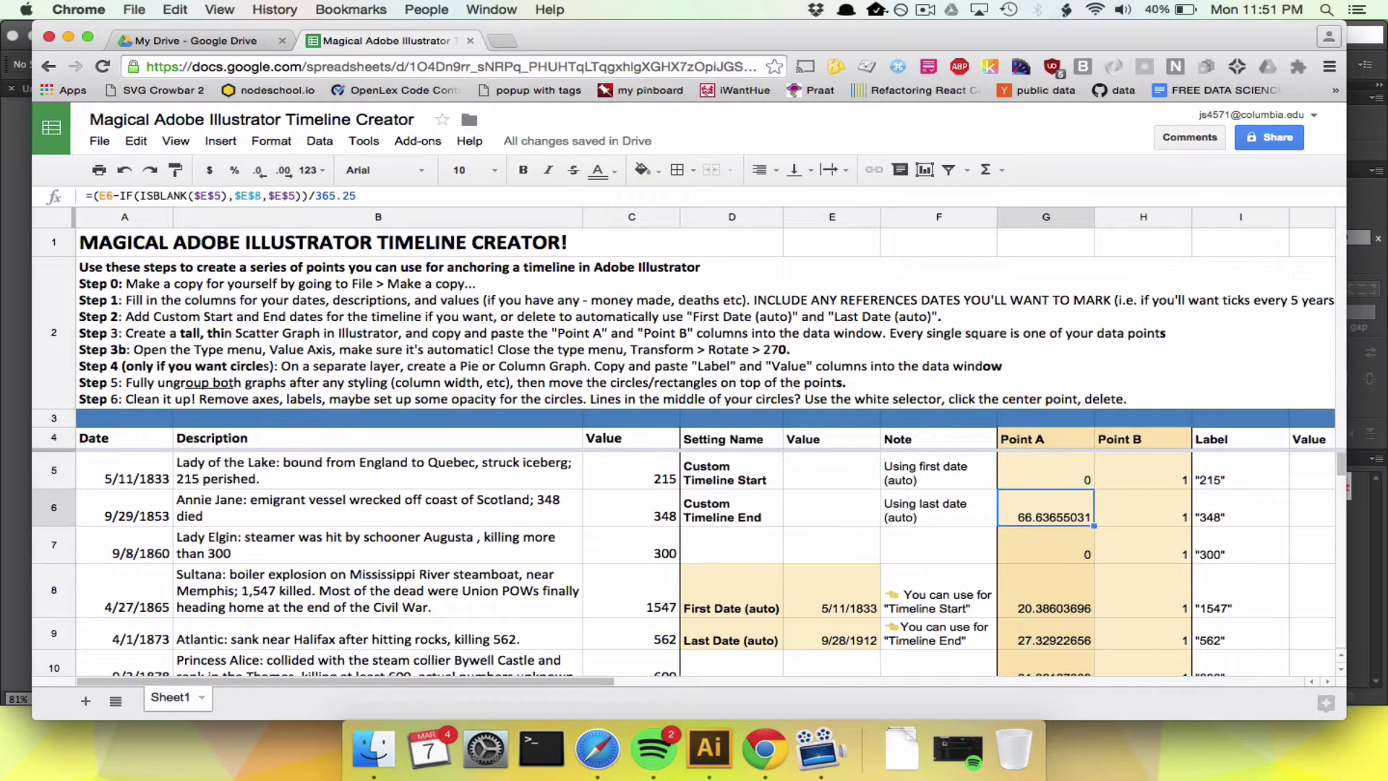
{"action": "left_click", "coordinate": [150, 457]}
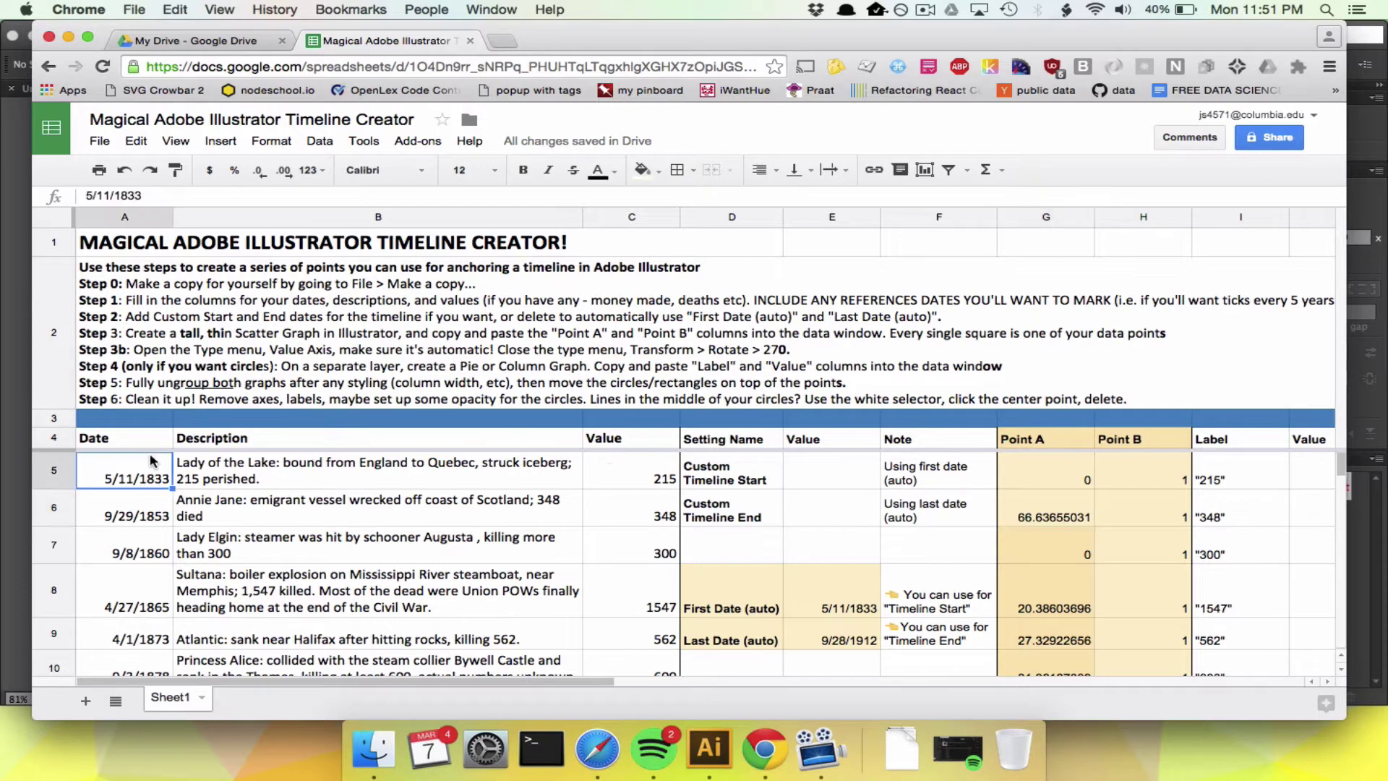
{"action": "left_click", "coordinate": [127, 315]}
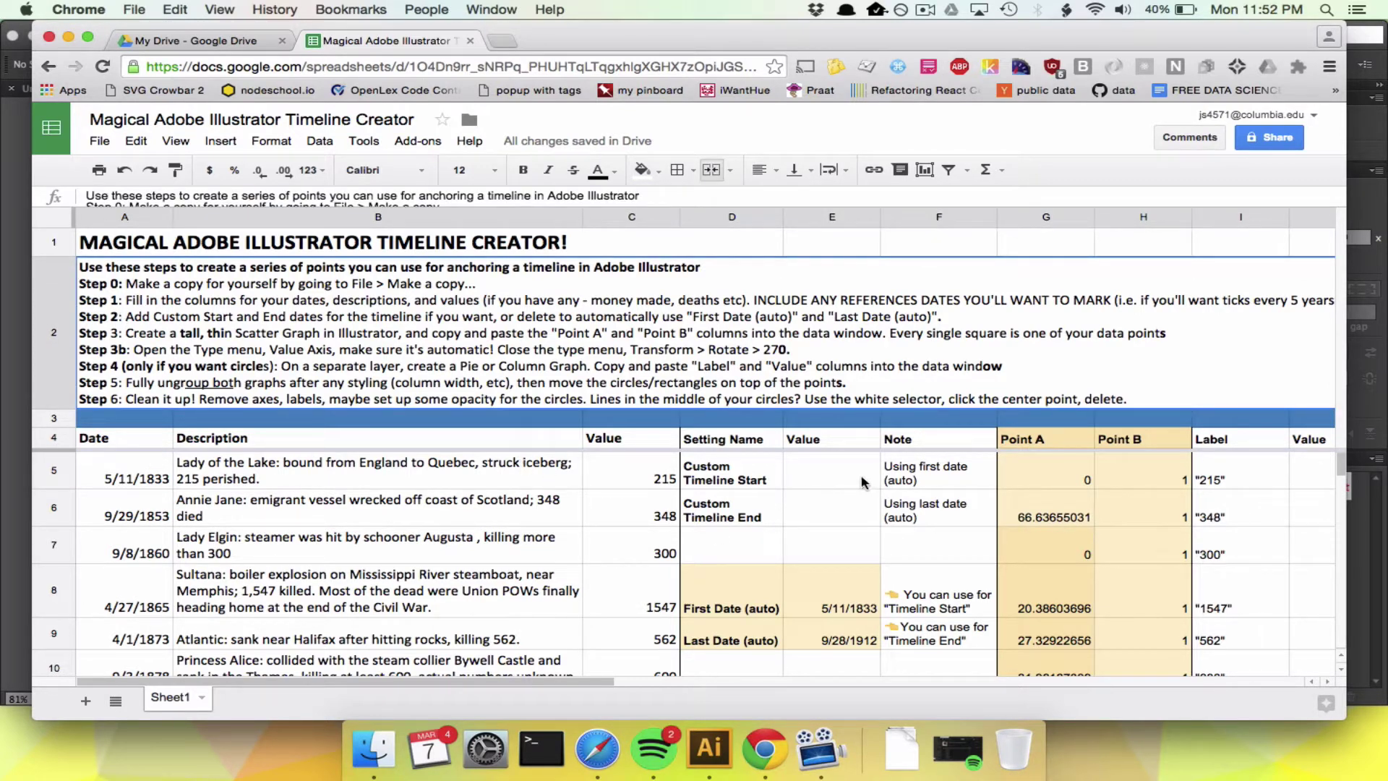
Set the Custom Timeline Start to 1/1/1825 and the Custom Timeline End to 1/1/1925.
{"action": "left_click", "coordinate": [829, 471]}
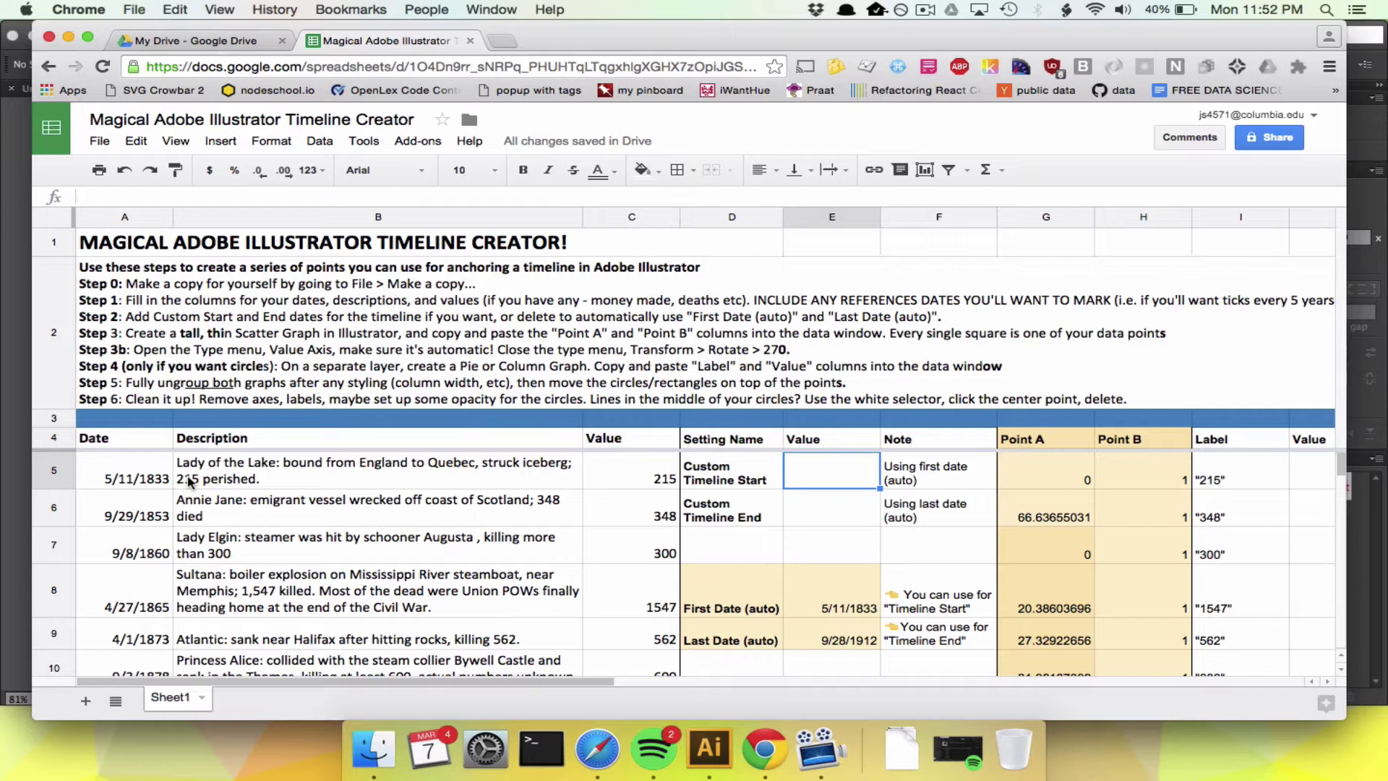
{"action": "type", "text": "1/1/"}
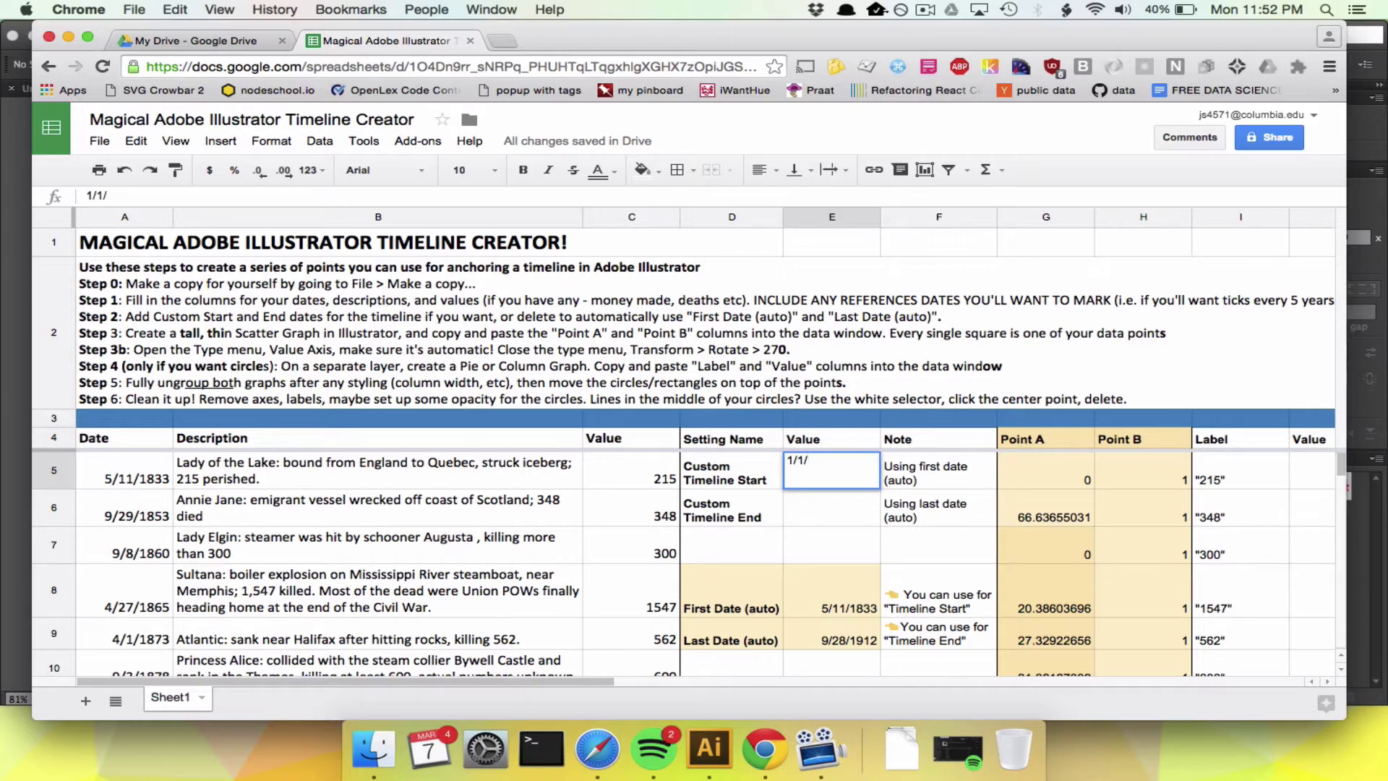
{"action": "type", "text": "1825"}
{"action": "key", "text": "Return"}
{"action": "type", "text": "1/1/1925"}
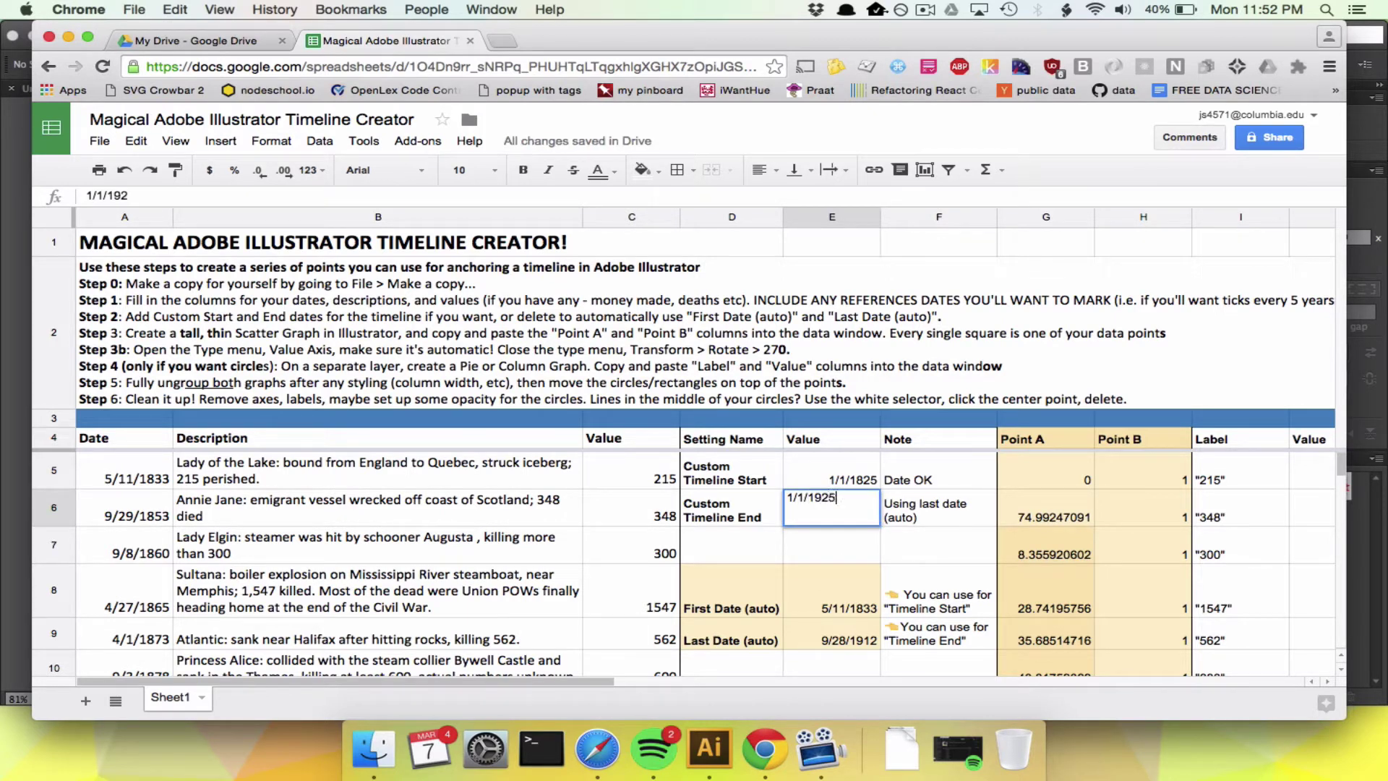
{"action": "key", "text": "Return"}
{"action": "left_click", "coordinate": [831, 507]}
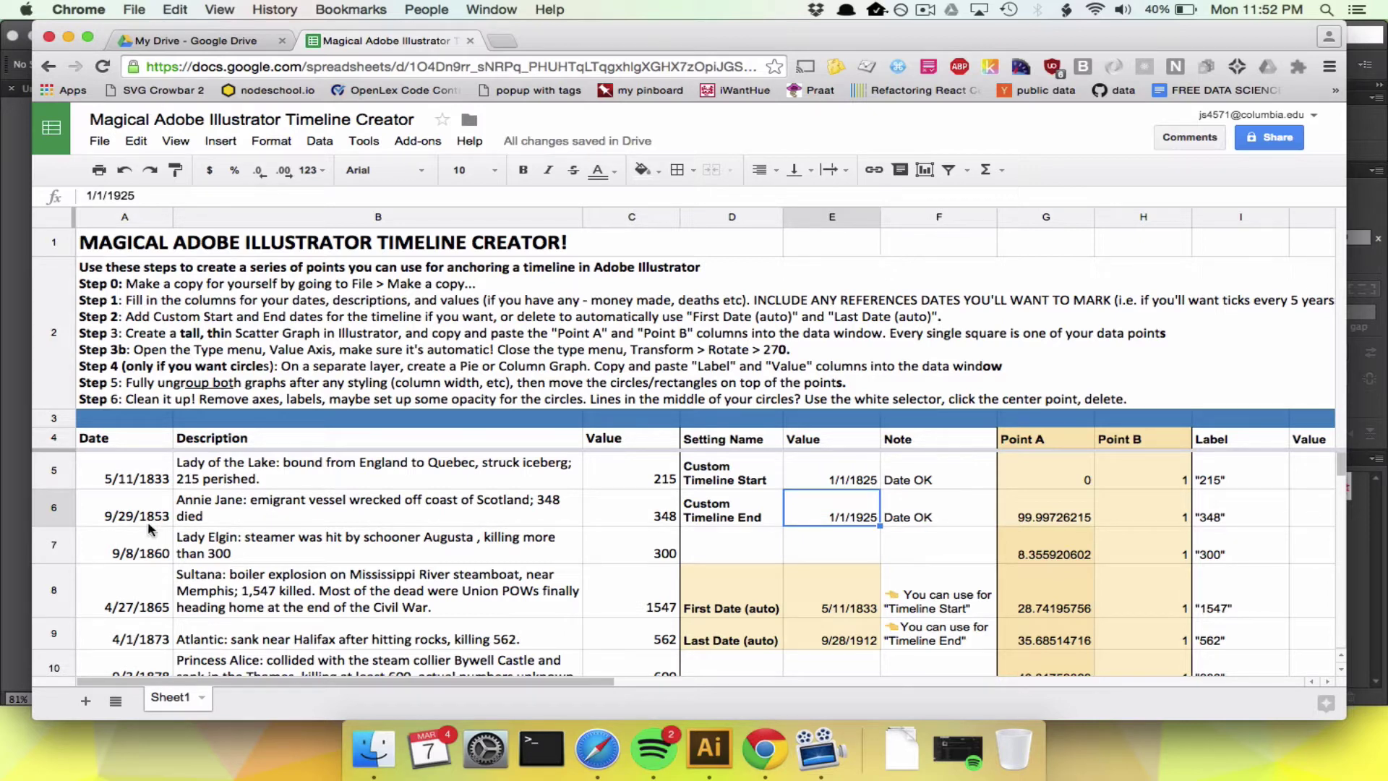
Switch to Illustrator and draw a tall, thin scatter graph about 61 mm wide and 264 mm high on the artboard.
{"action": "key", "text": "super+Tab"}
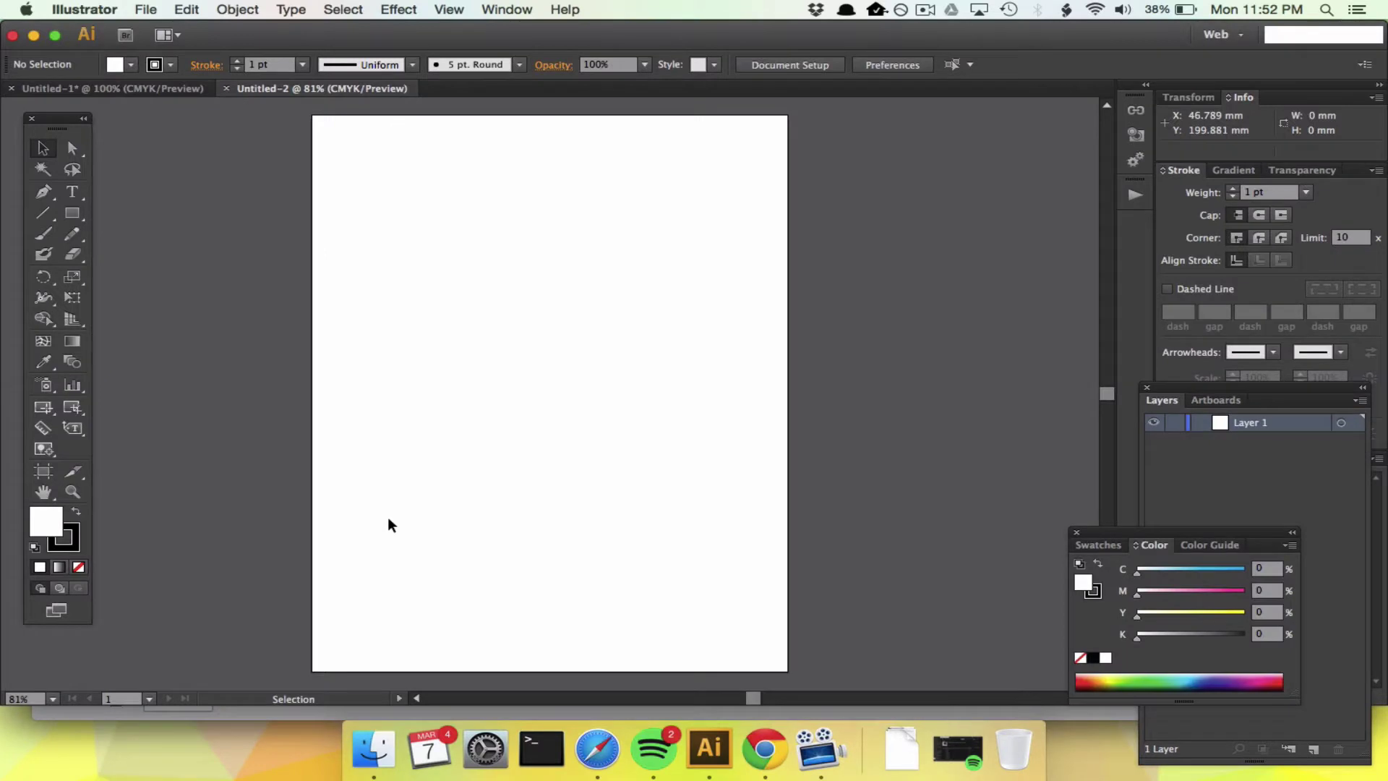
{"action": "left_click_drag", "start_coordinate": [72, 385], "coordinate": [188, 506]}
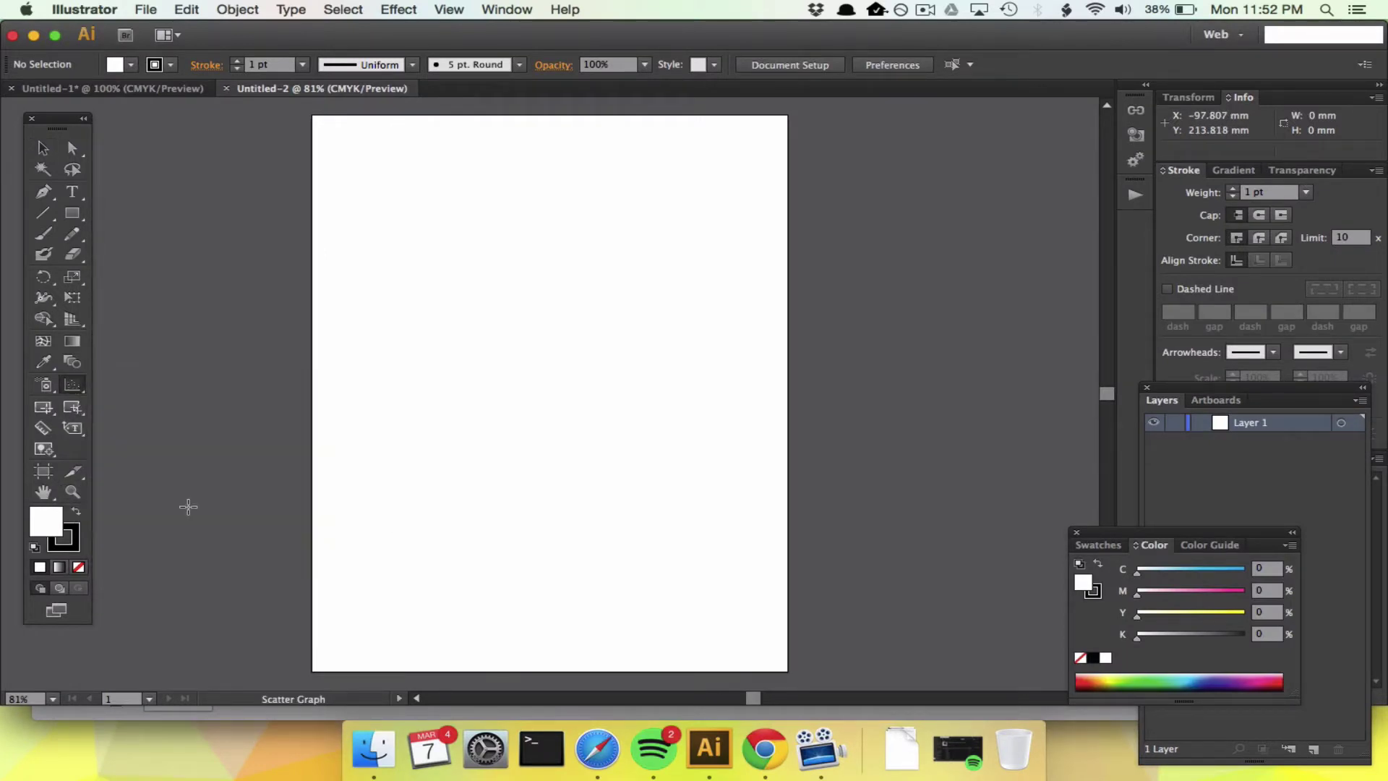
{"action": "mouse_move", "coordinate": [363, 130]}
{"action": "left_mouse_down"}
{"action": "mouse_move", "coordinate": [512, 399]}
{"action": "mouse_move", "coordinate": [496, 653]}
{"action": "left_mouse_up"}
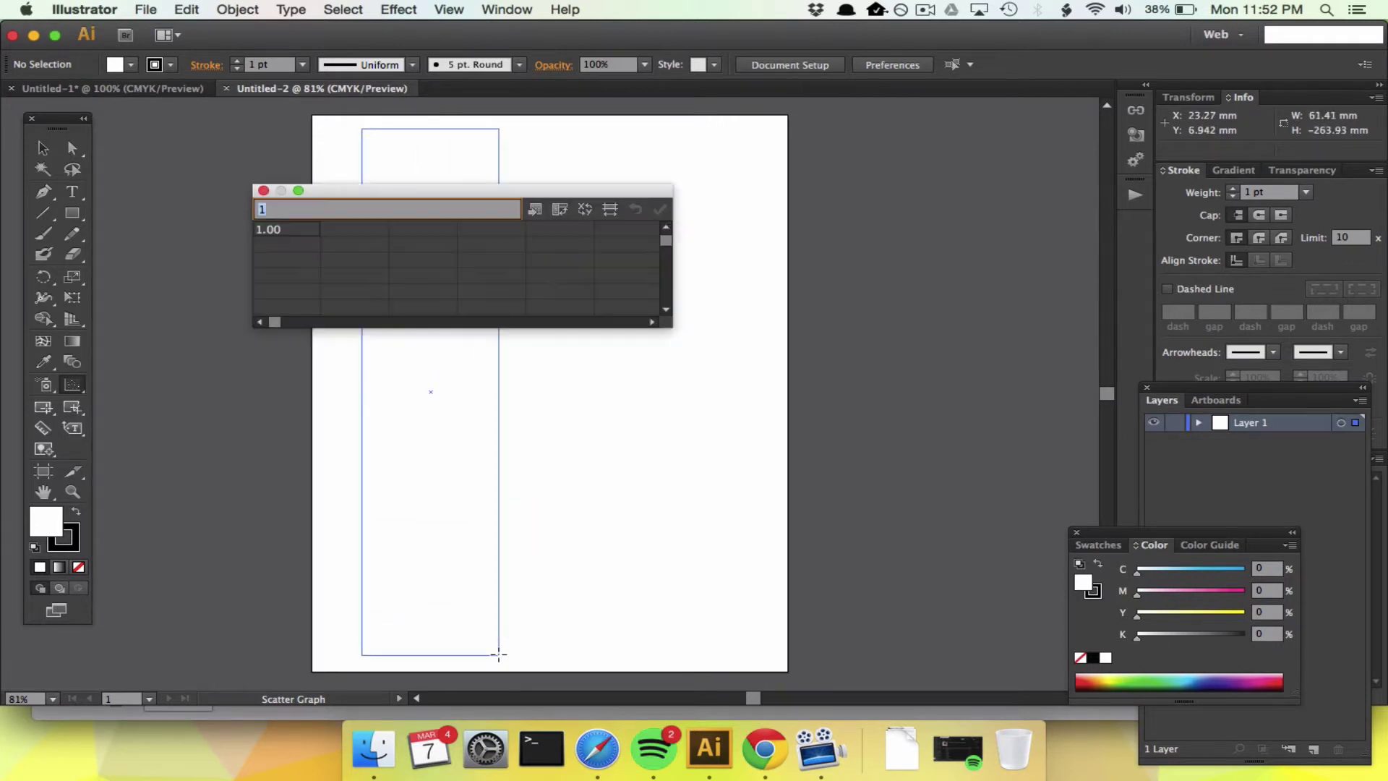
Return to the spreadsheet in Chrome and copy the entire Point A and Point B columns.
{"action": "key", "text": "super+Tab"}
{"action": "left_click_drag", "start_coordinate": [1048, 217], "coordinate": [1142, 216]}
{"action": "scroll", "coordinate": [1043, 473], "scroll_direction": "down", "scroll_amount": 3}
{"action": "scroll", "coordinate": [1043, 473], "scroll_direction": "up", "scroll_amount": 5}
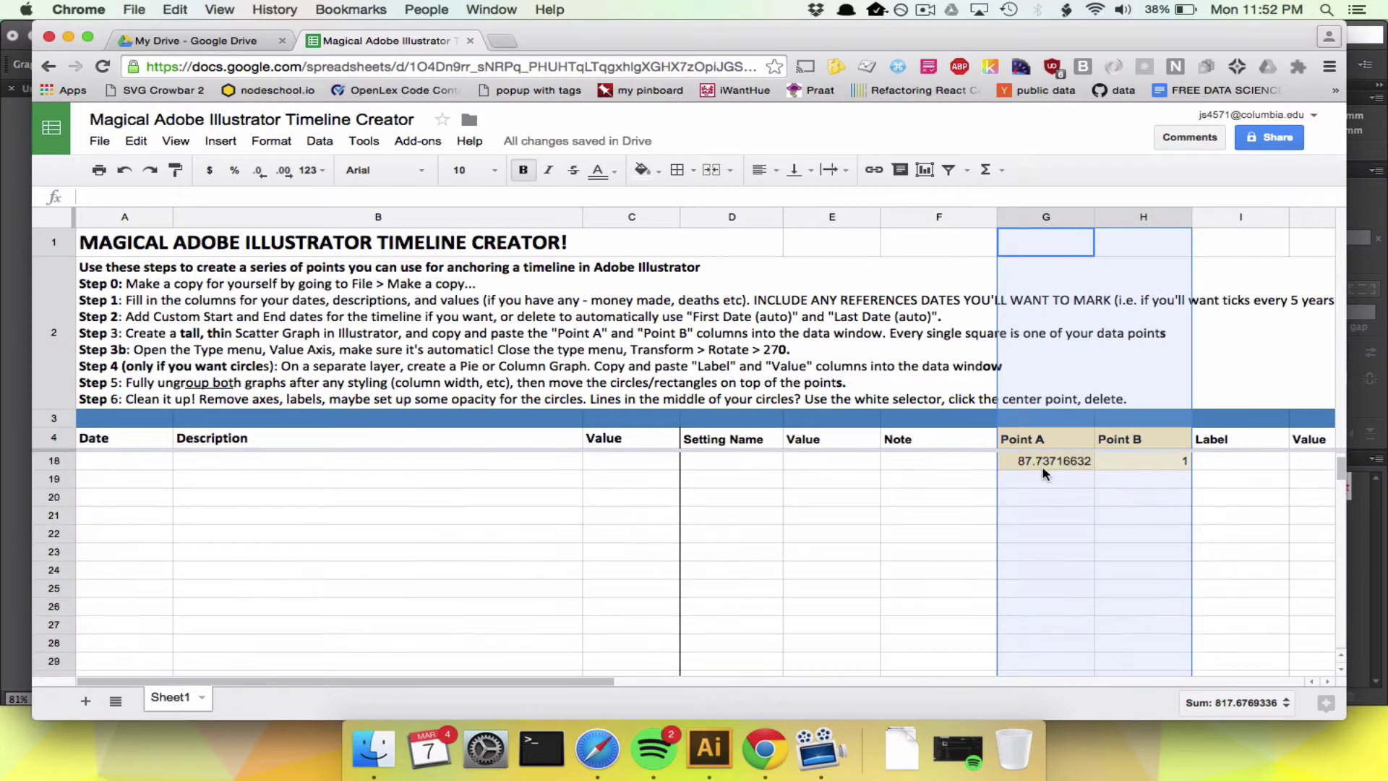
{"action": "key", "text": "super+c"}
Back in Illustrator, paste the copied columns into the scatter graph's data from the first cell, apply the data and close the data window.
{"action": "key", "text": "super+Tab"}
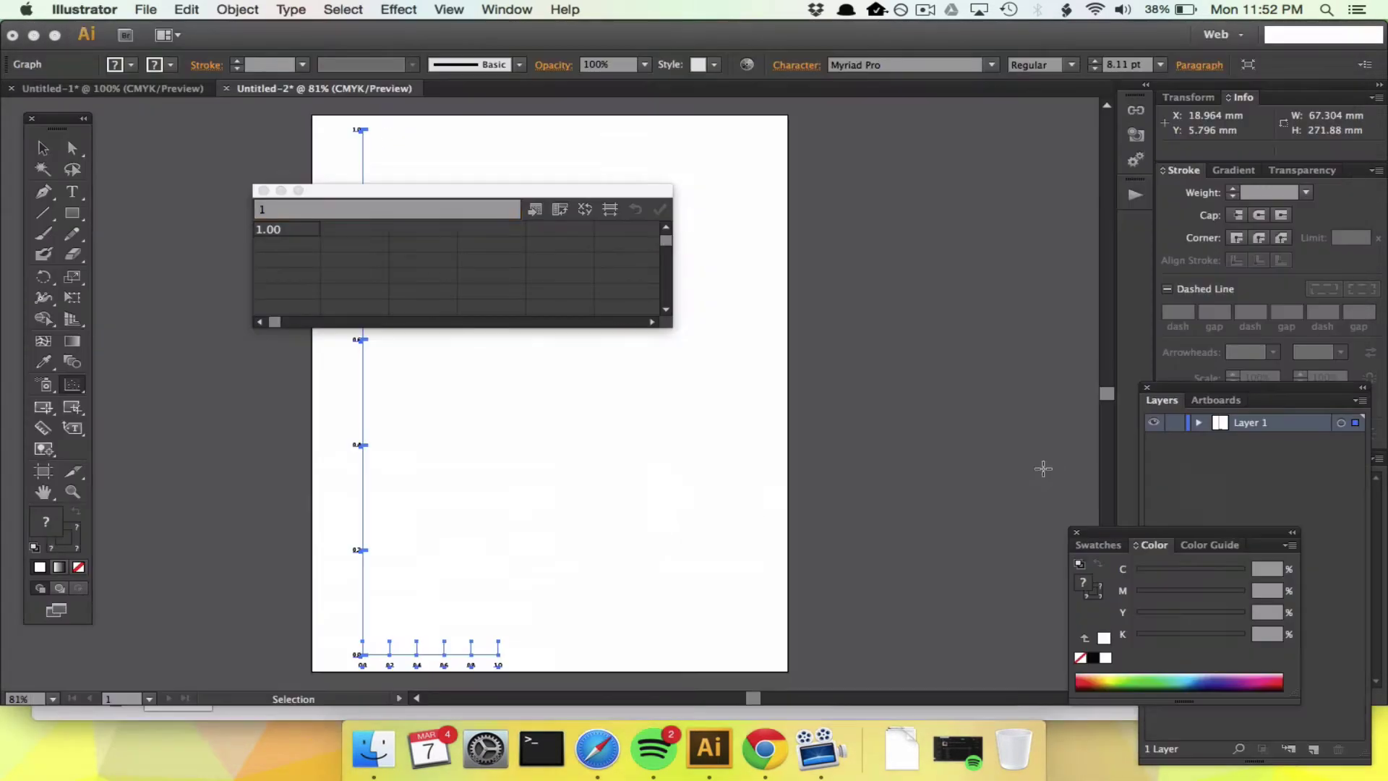
{"action": "left_click", "coordinate": [289, 229]}
{"action": "key", "text": "super+v"}
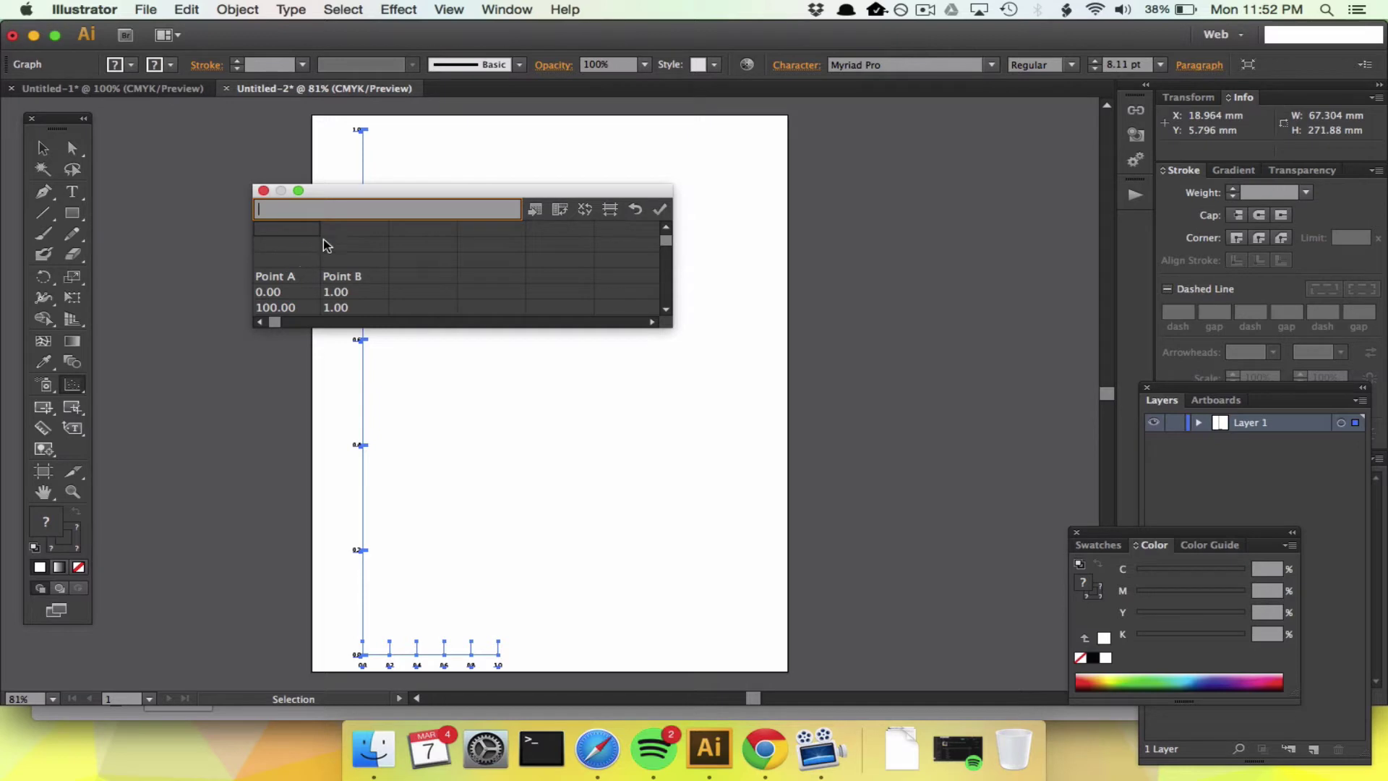
{"action": "left_click", "coordinate": [659, 209]}
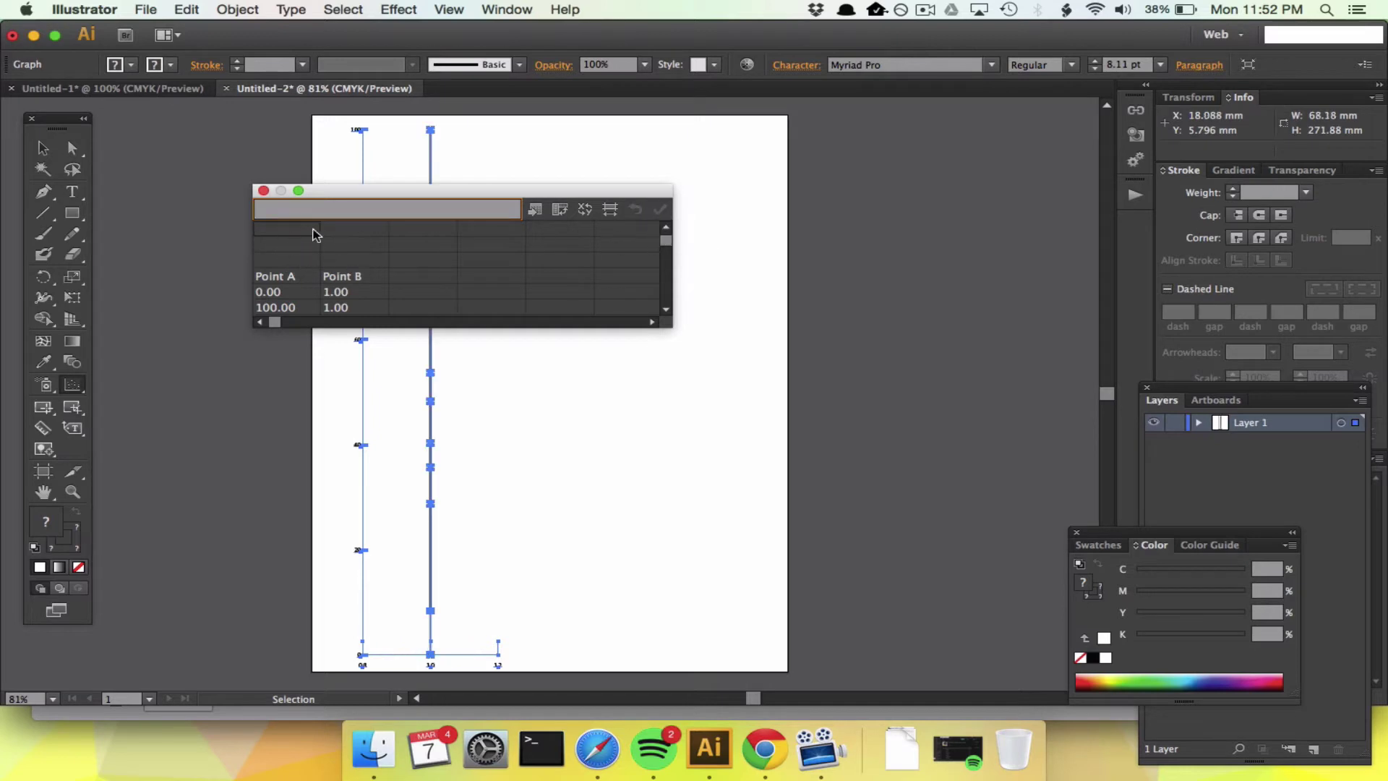
{"action": "left_click", "coordinate": [263, 190]}
Rotate the whole scatter graph by -90° and move it slightly up and to the right over the artboard.
{"action": "left_click", "coordinate": [40, 149]}
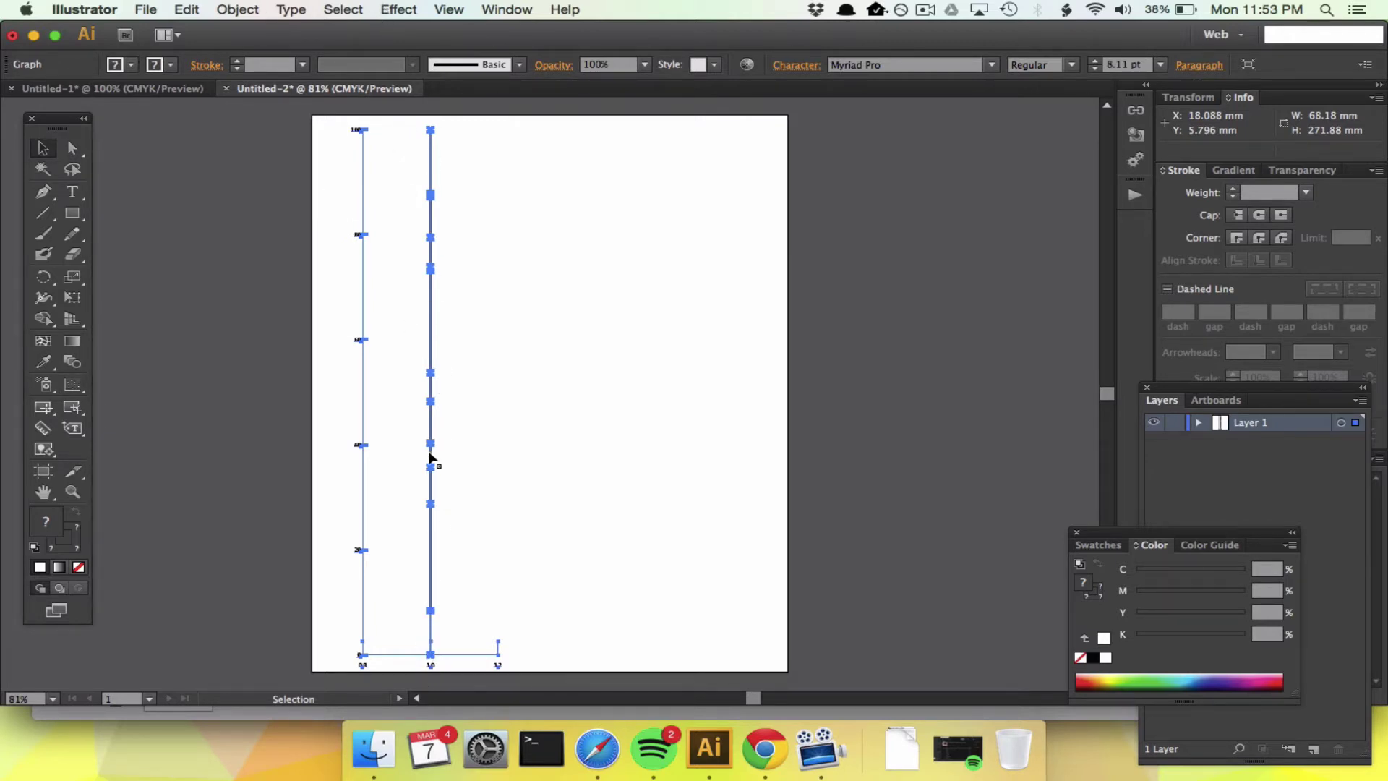
{"action": "left_click", "coordinate": [250, 9]}
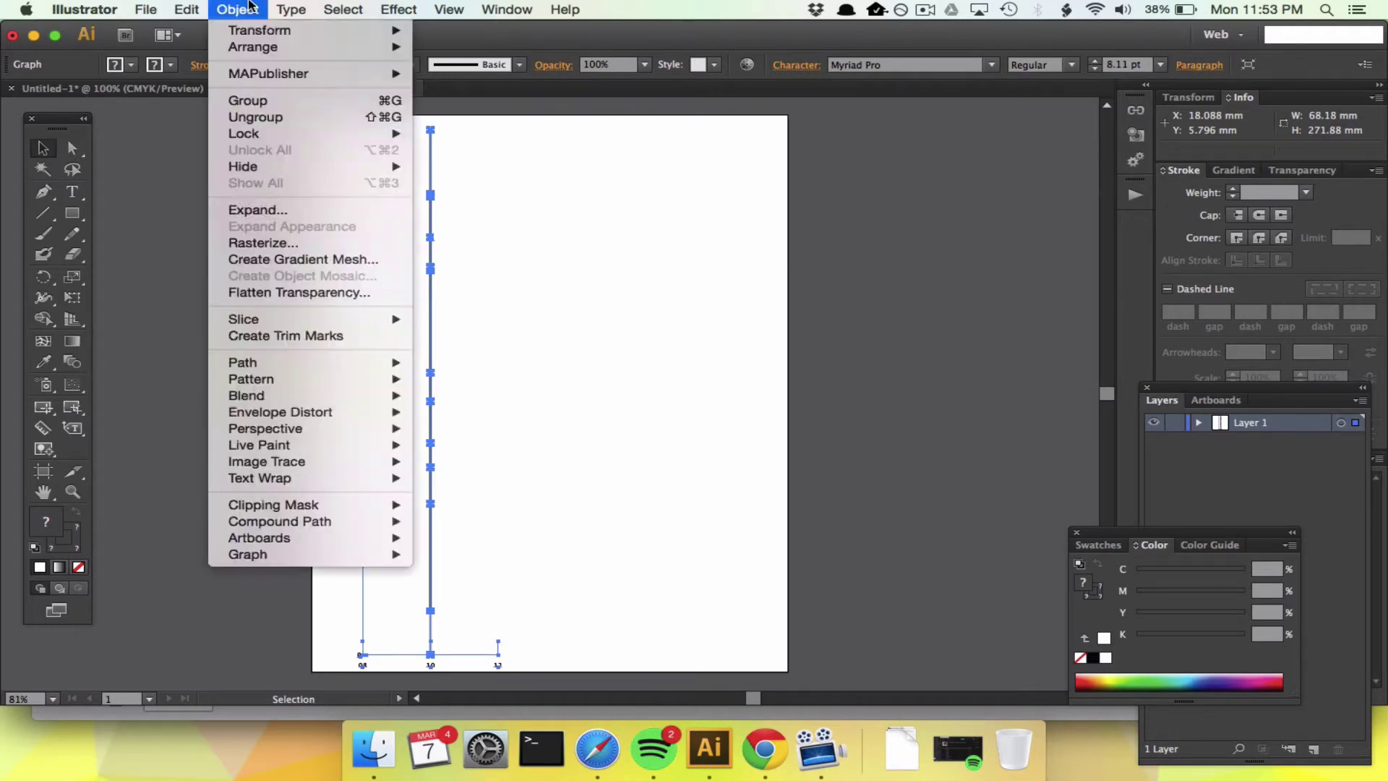
{"action": "mouse_move", "coordinate": [253, 34]}
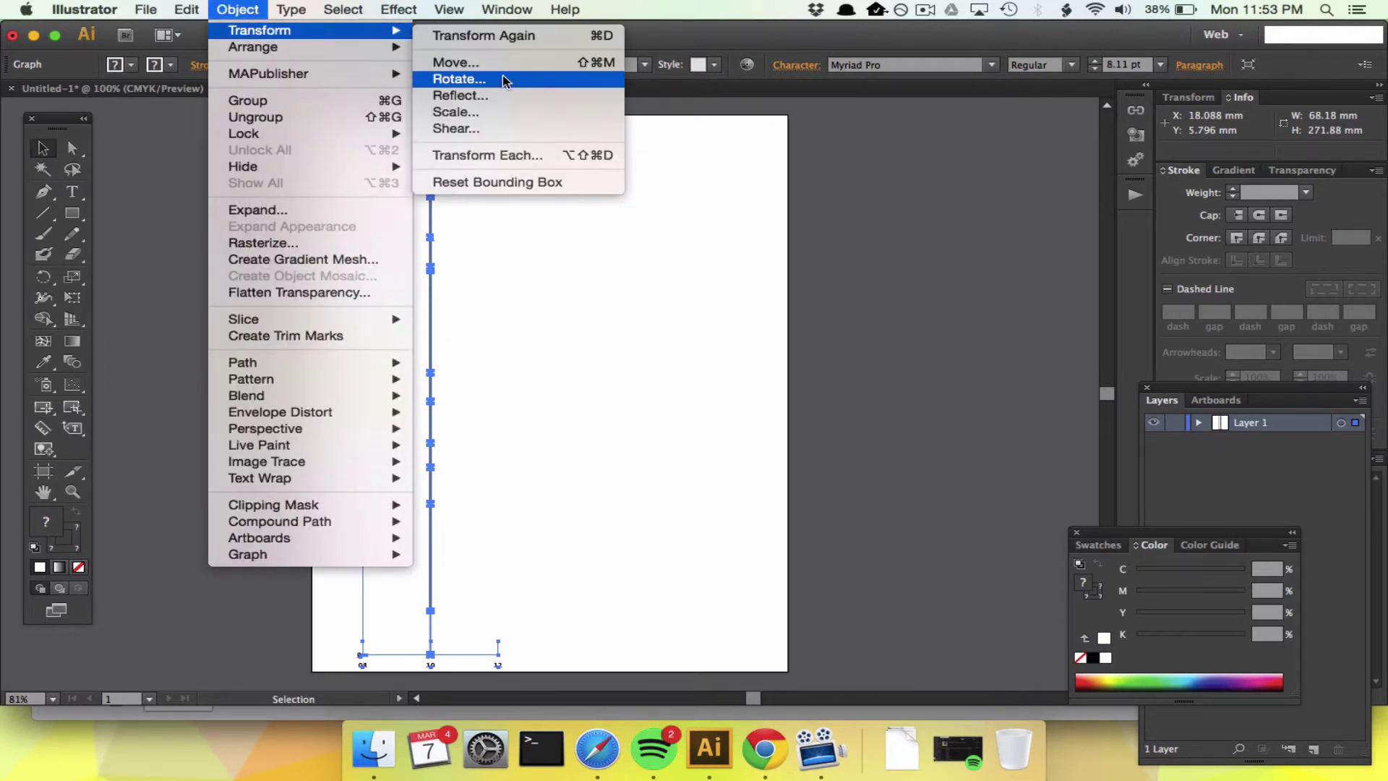
{"action": "left_click", "coordinate": [460, 78]}
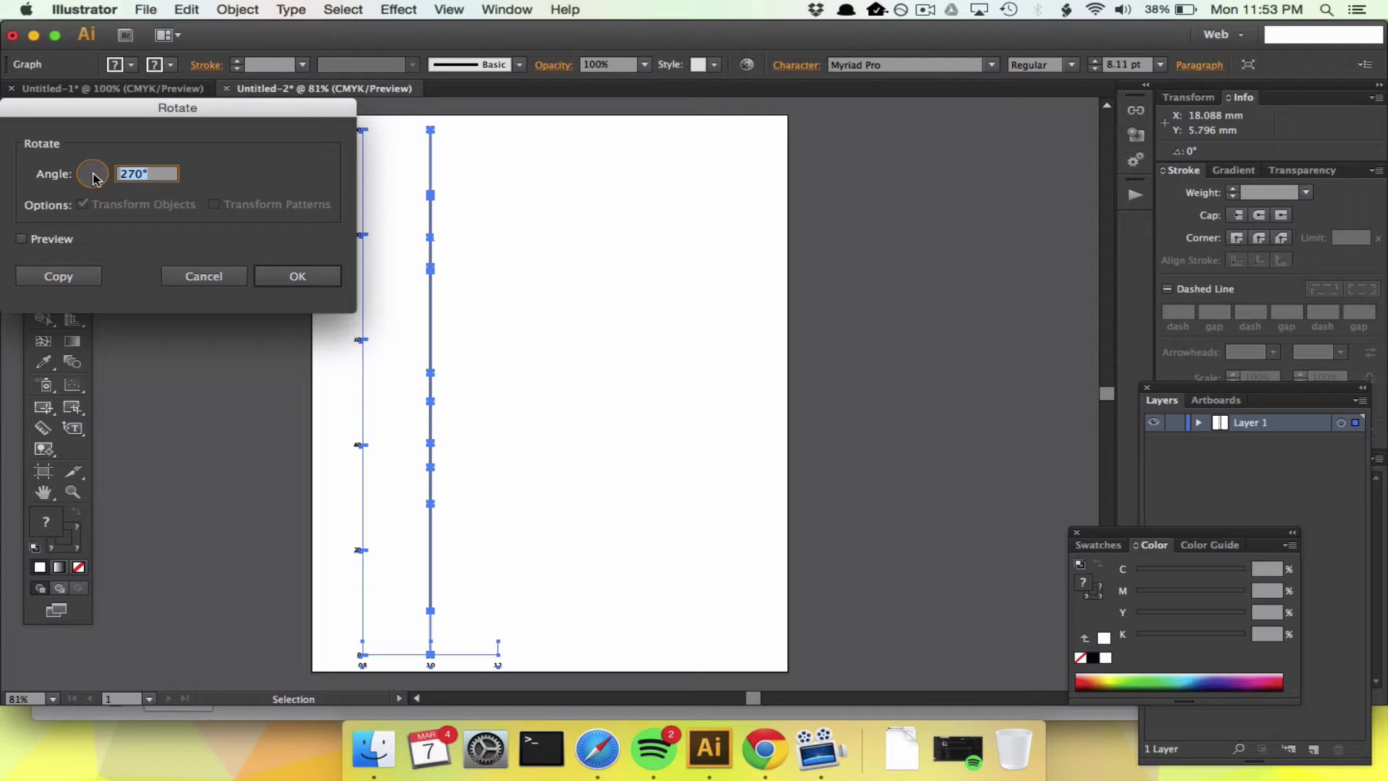
{"action": "type", "text": "-90"}
{"action": "left_click", "coordinate": [292, 278]}
{"action": "left_click_drag", "start_coordinate": [315, 403], "coordinate": [404, 366]}
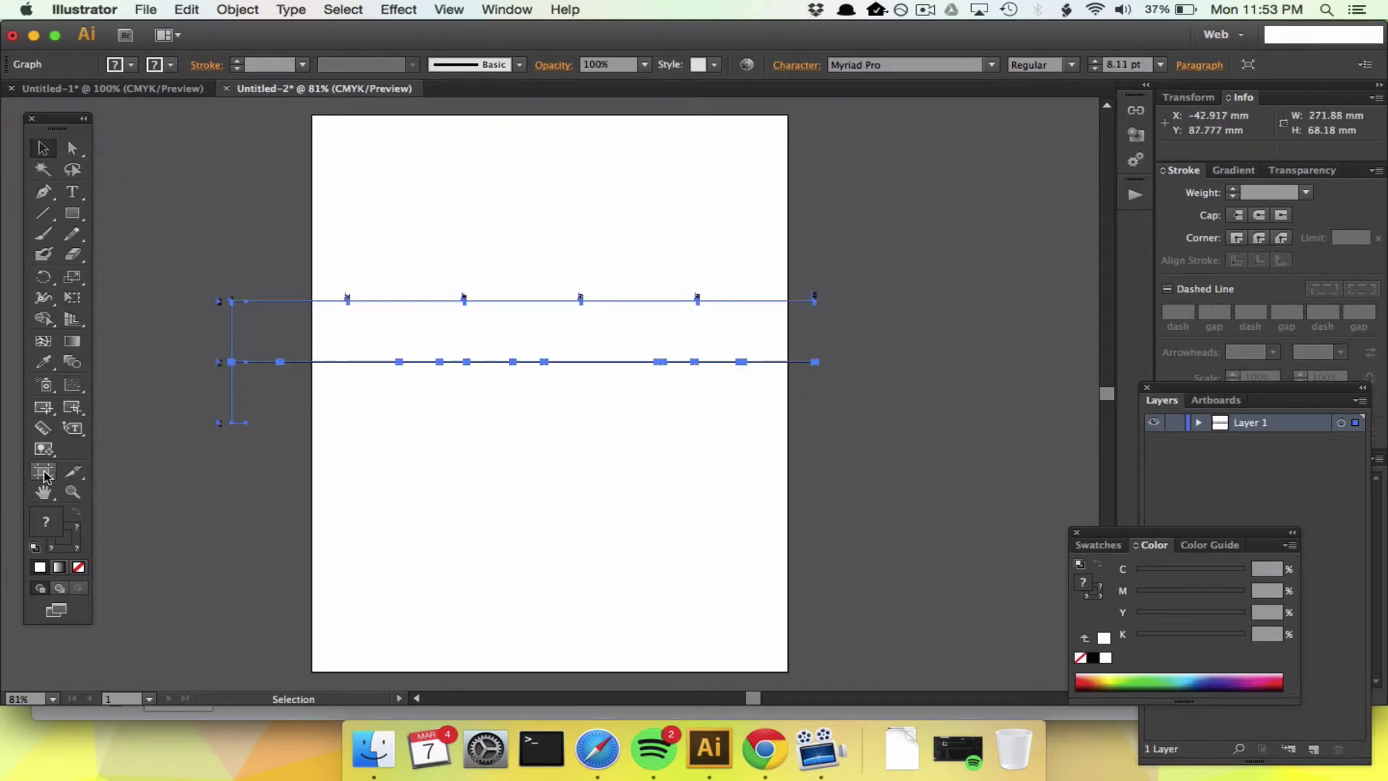
Widen the artboard on both sides of the rotated graph to about 382 x 318 mm, and leave artboard editing.
{"action": "left_click", "coordinate": [43, 471]}
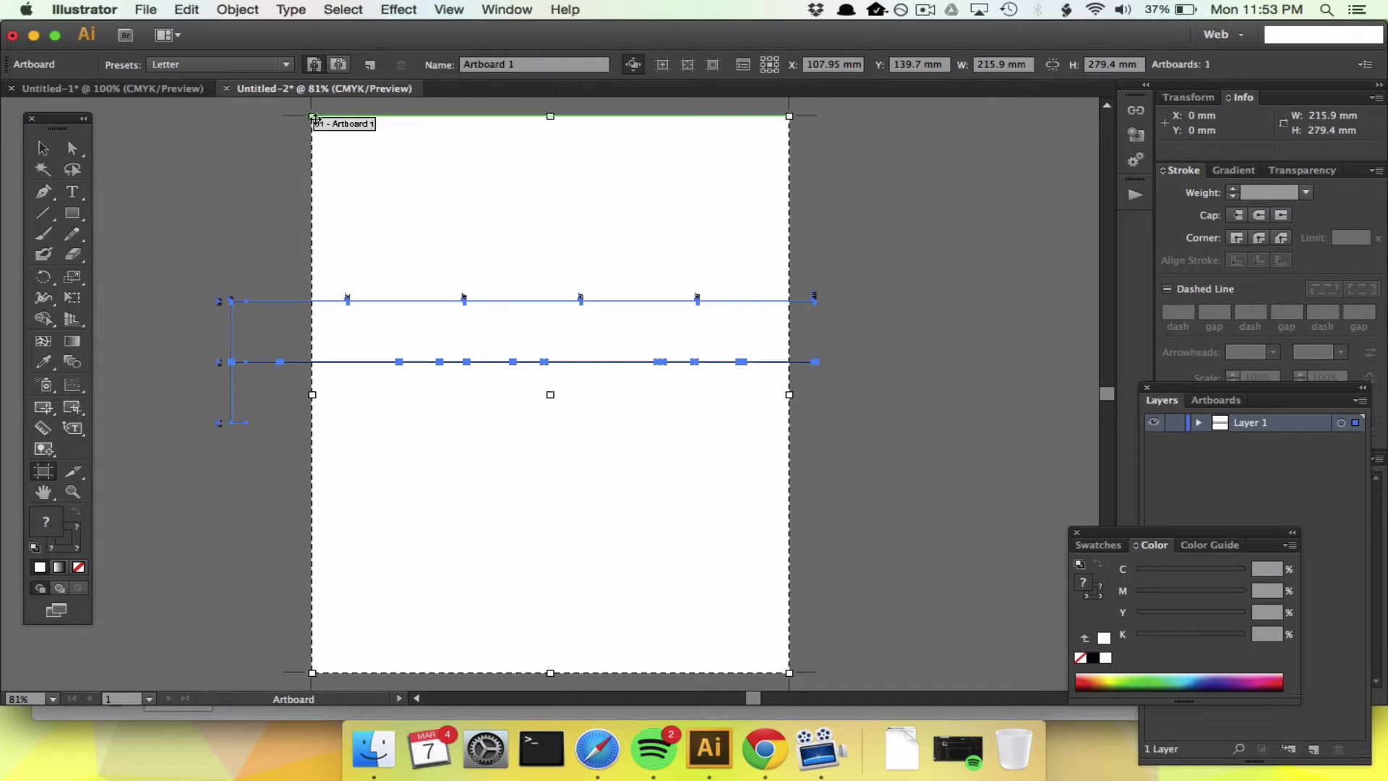
{"action": "left_click_drag", "start_coordinate": [312, 117], "coordinate": [147, 127]}
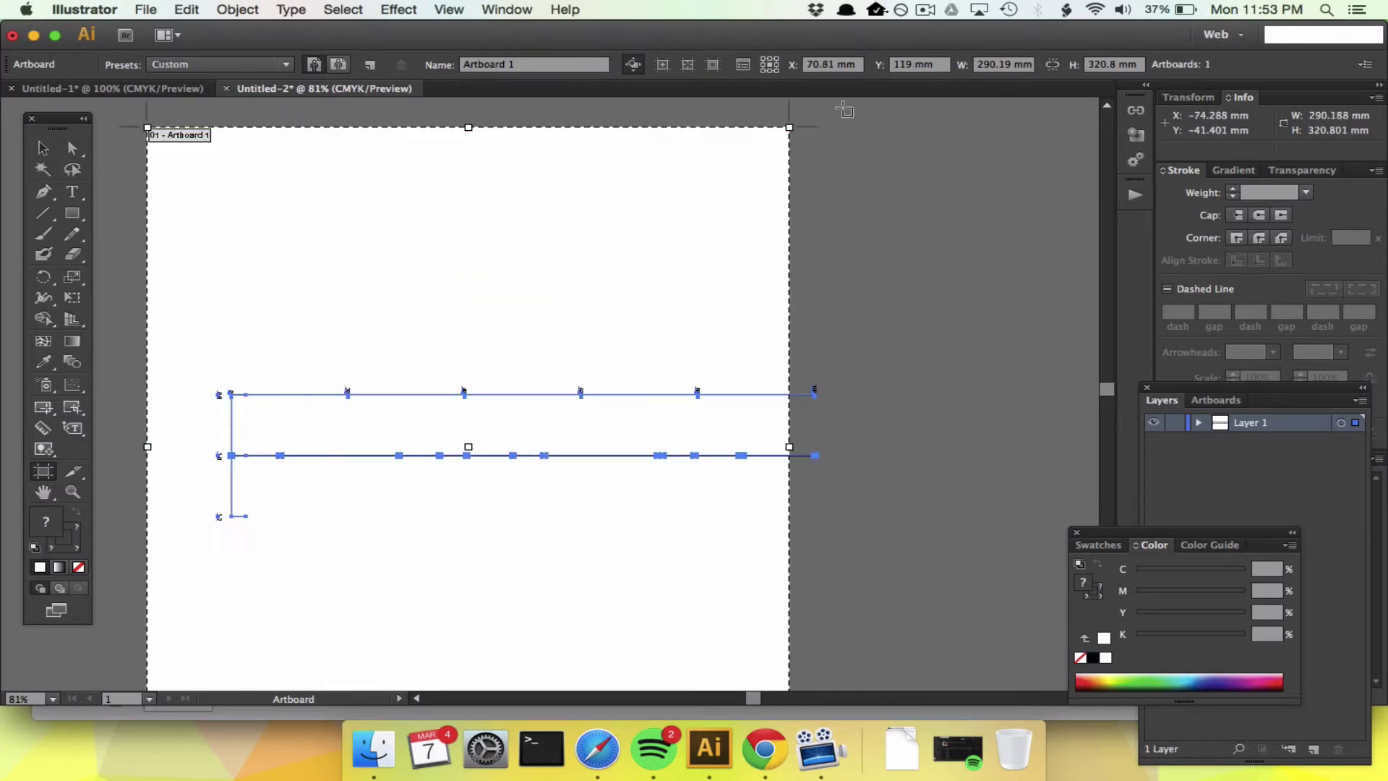
{"action": "left_click_drag", "start_coordinate": [789, 127], "coordinate": [991, 132]}
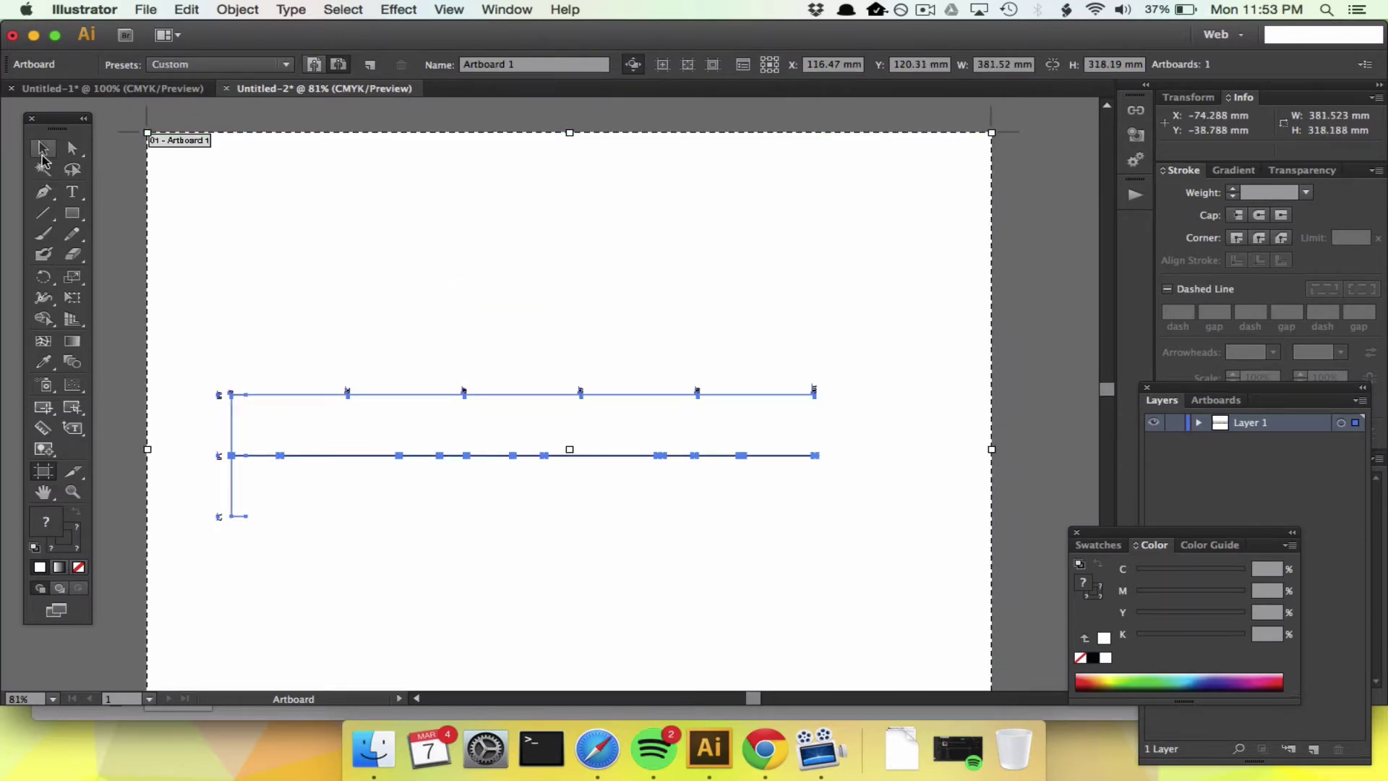
{"action": "left_click", "coordinate": [43, 147]}
Move the floating Color panel clear of the Layers panel and select the timeline graph.
{"action": "scroll", "coordinate": [369, 383], "scroll_direction": "down", "scroll_amount": 3}
{"action": "left_click_drag", "start_coordinate": [1171, 533], "coordinate": [968, 548]}
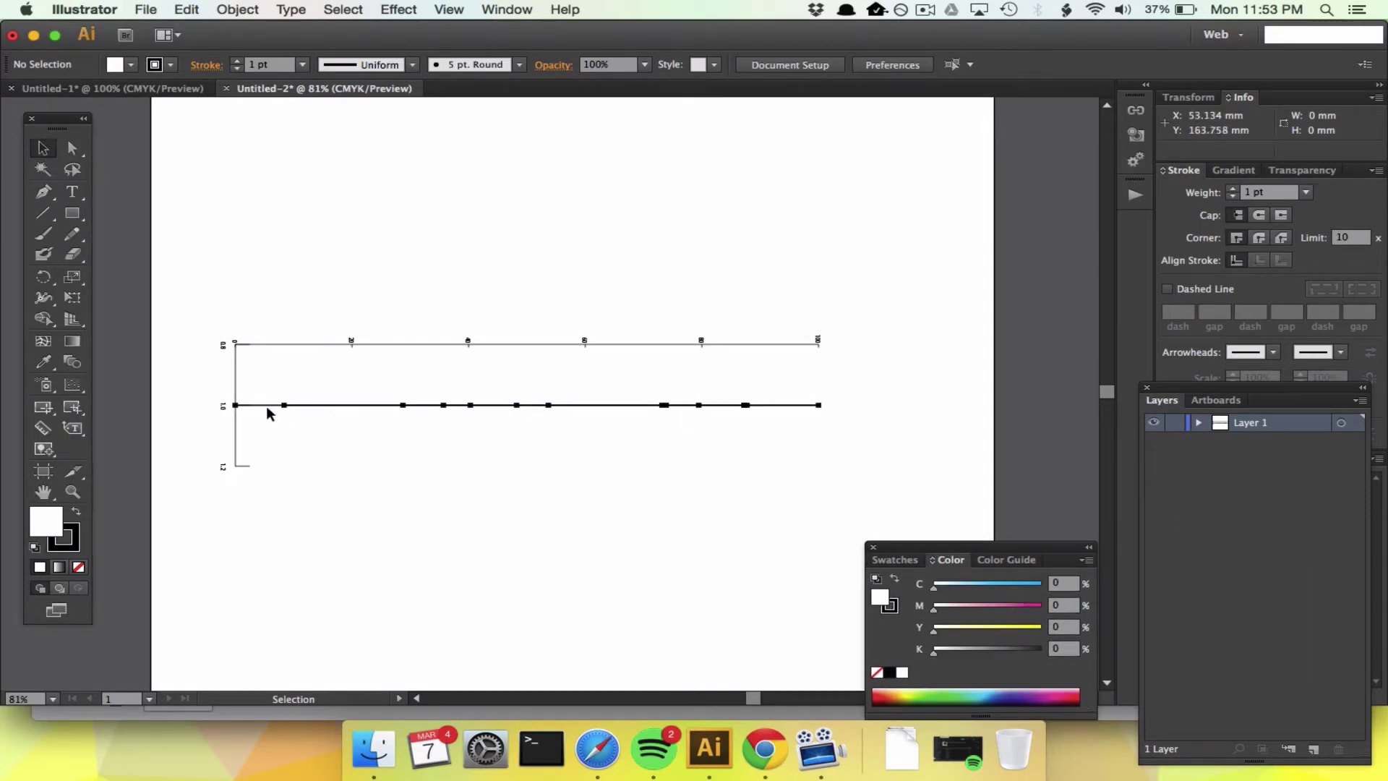
{"action": "left_click", "coordinate": [226, 405]}
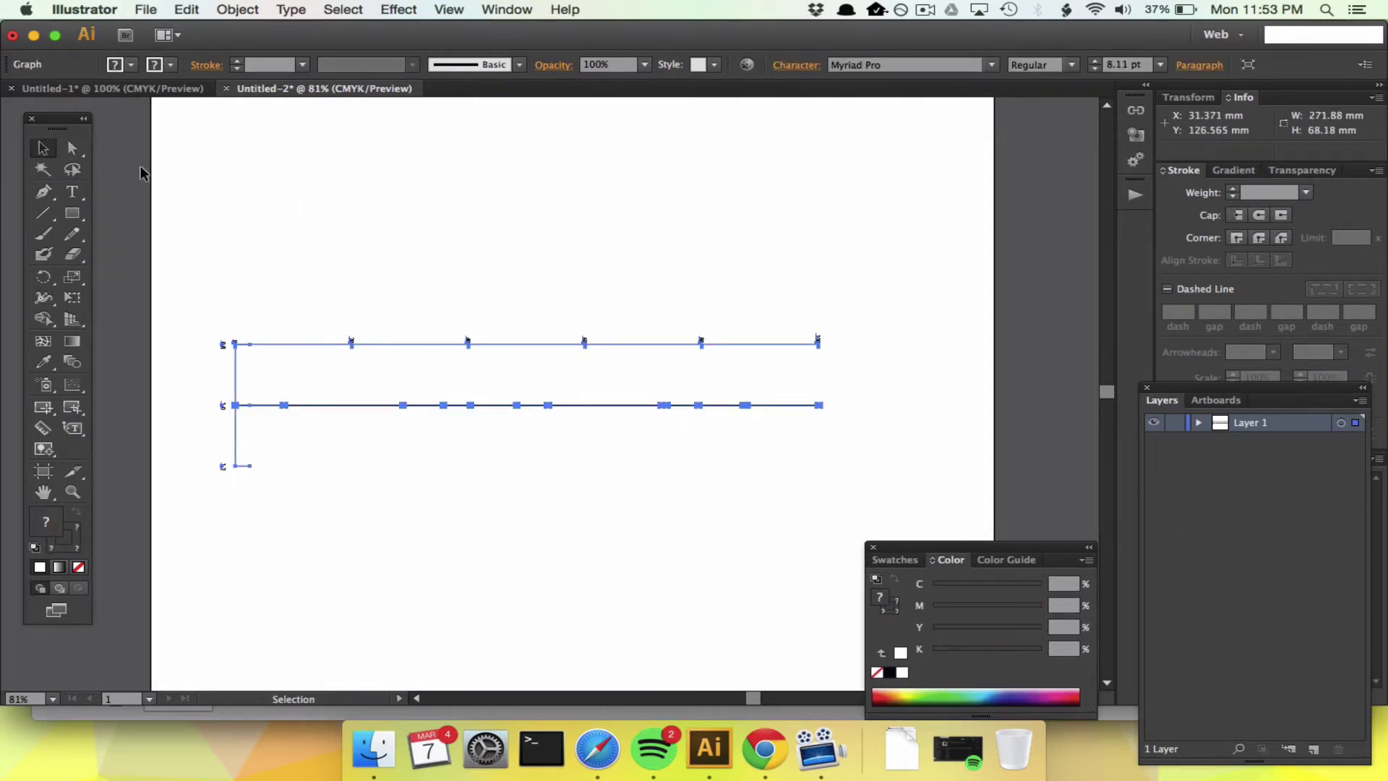
Switch to the spreadsheet in Chrome and look through the Value column beside the event descriptions.
{"action": "key", "text": "super+Tab"}
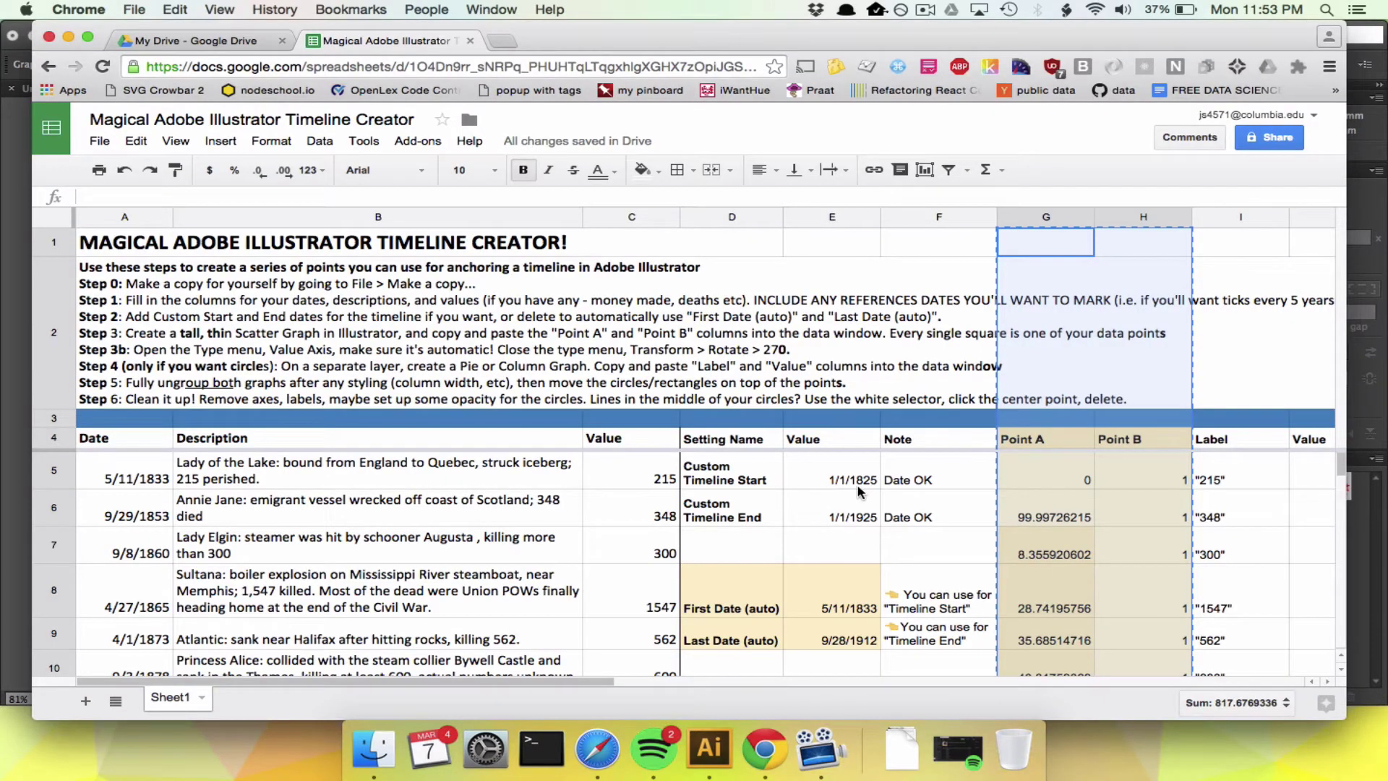
{"action": "left_click", "coordinate": [908, 485]}
{"action": "scroll", "coordinate": [636, 455], "scroll_direction": "down", "scroll_amount": 1}
{"action": "left_click", "coordinate": [636, 456]}
{"action": "scroll", "coordinate": [636, 455], "scroll_direction": "up", "scroll_amount": 1}
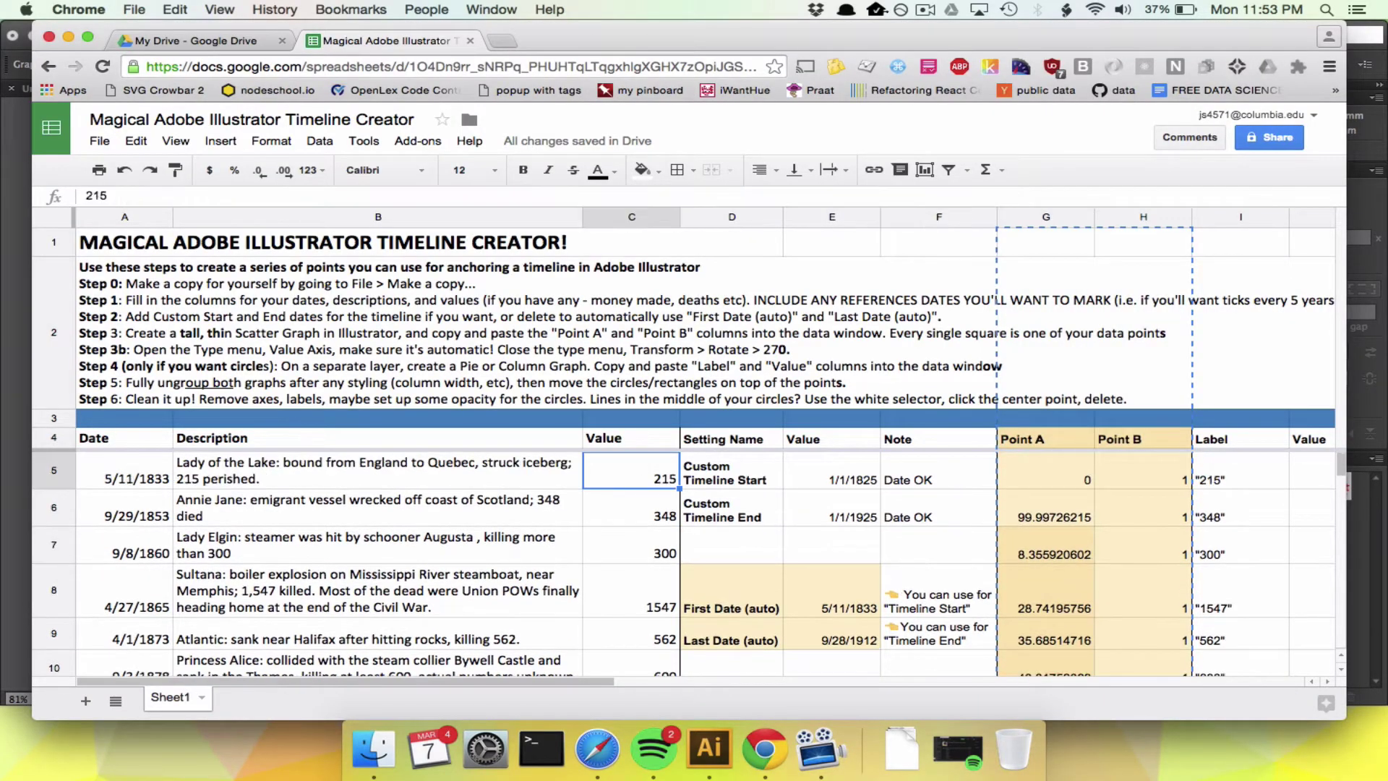
{"action": "key", "text": "Down"}
{"action": "key", "text": "Down"}
{"action": "scroll", "coordinate": [660, 519], "scroll_direction": "down", "scroll_amount": 3}
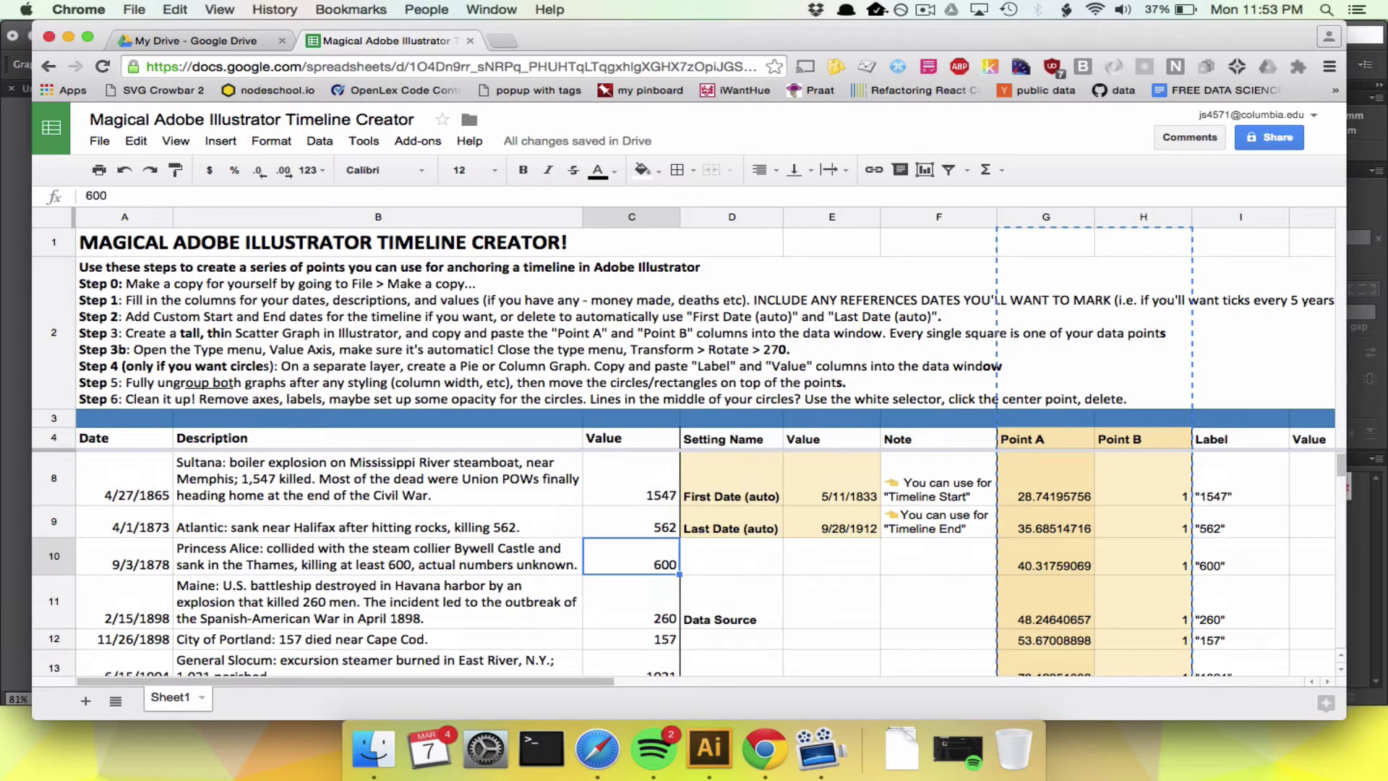
Examine the Label and Value columns beside Point B, from the event rows up to their headings.
{"action": "scroll", "coordinate": [882, 541], "scroll_direction": "right", "scroll_amount": 3}
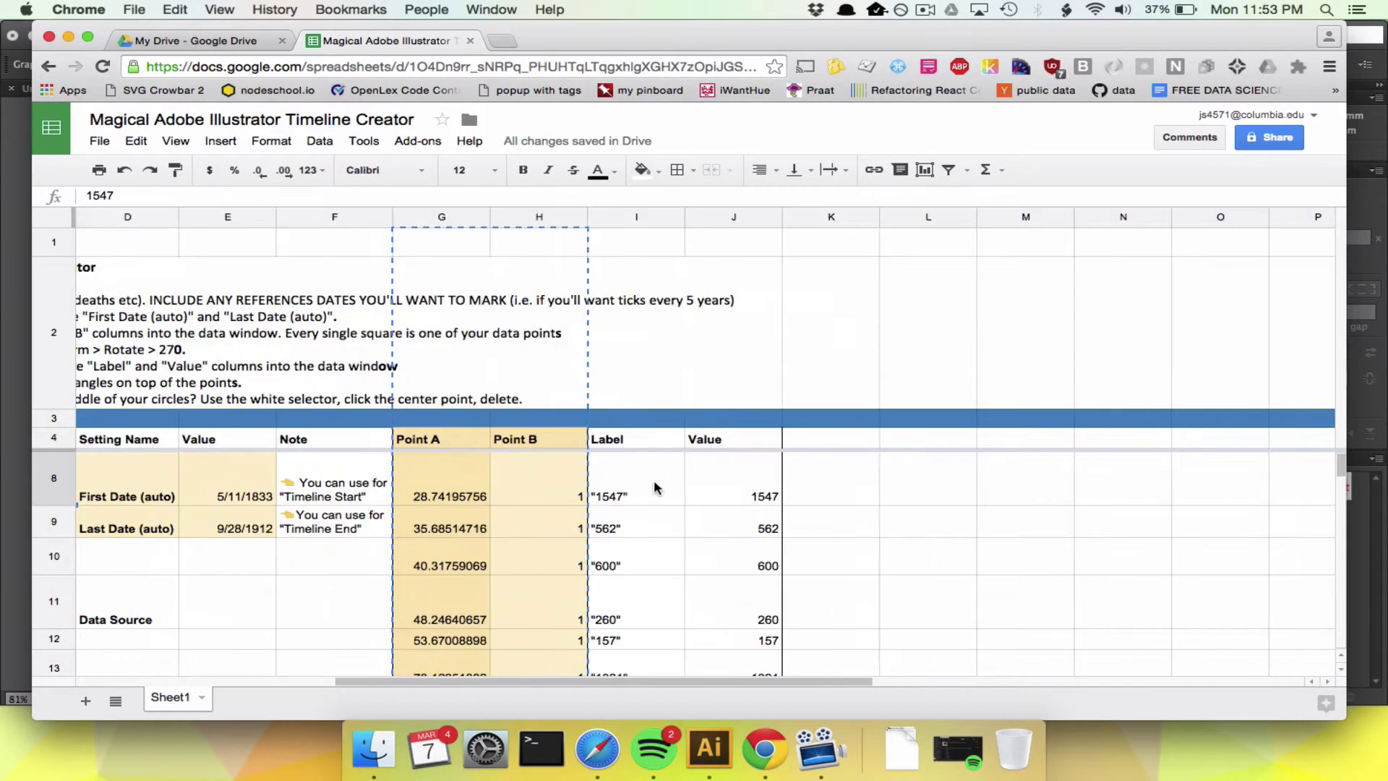
{"action": "key", "text": "Left"}
{"action": "key", "text": "Down"}
{"action": "key", "text": "Right"}
{"action": "key", "text": "Up"}
{"action": "key", "text": "Up"}
{"action": "key", "text": "Left"}
{"action": "key", "text": "Up"}
{"action": "key", "text": "Up"}
{"action": "key", "text": "Up"}
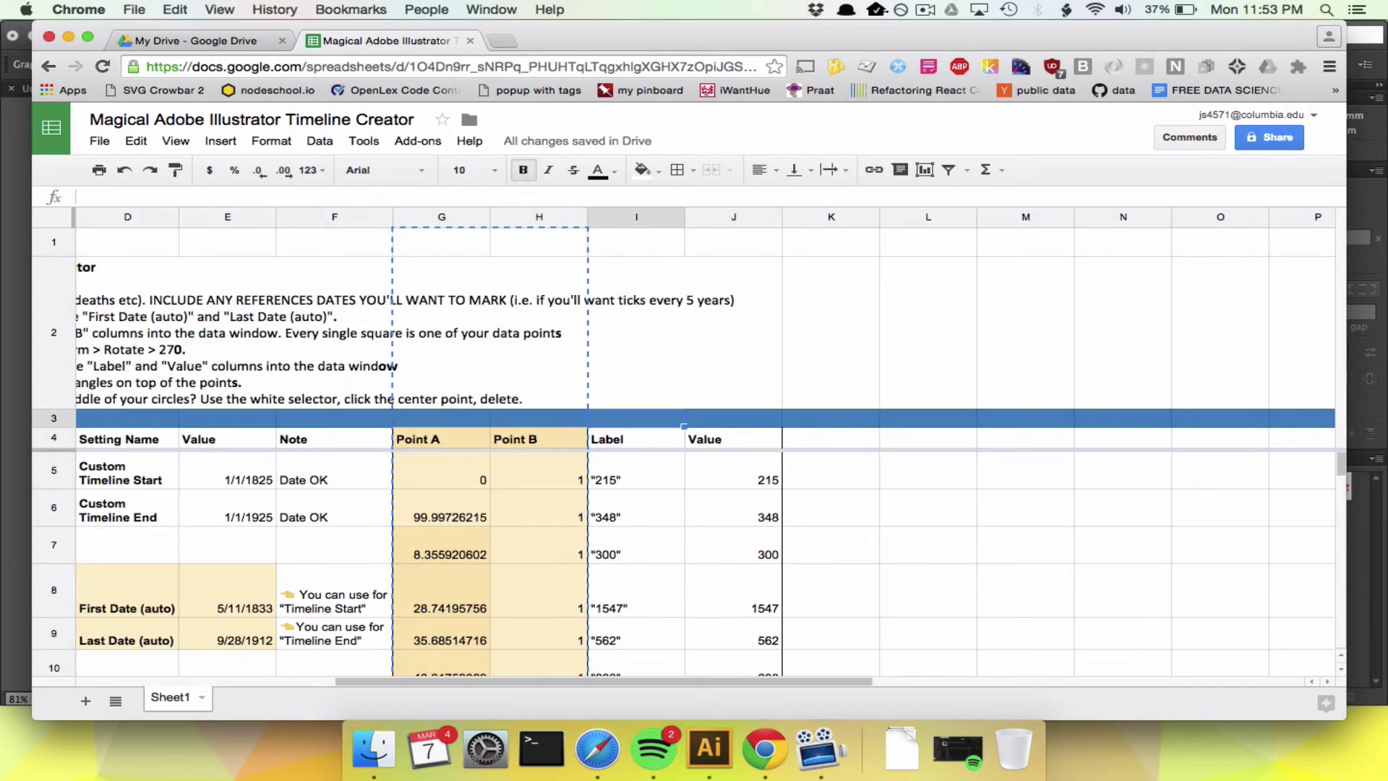
Copy the entire spreadsheet columns I and J, which hold the Label and Value data.
{"action": "scroll", "coordinate": [940, 340], "scroll_direction": "left", "scroll_amount": 4}
{"action": "scroll", "coordinate": [967, 370], "scroll_direction": "right", "scroll_amount": 1}
{"action": "left_click", "coordinate": [1162, 217]}
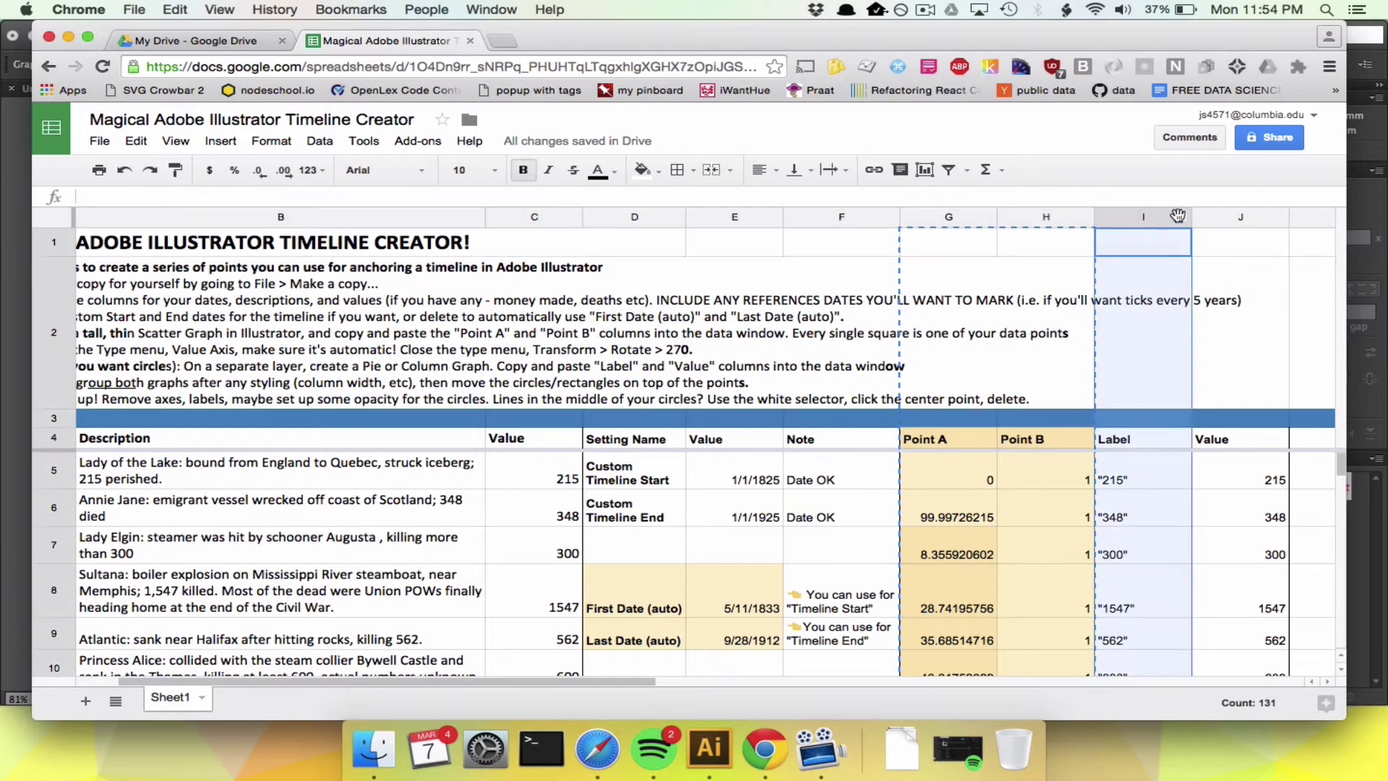
{"action": "left_click", "coordinate": [1232, 217], "text": "shift"}
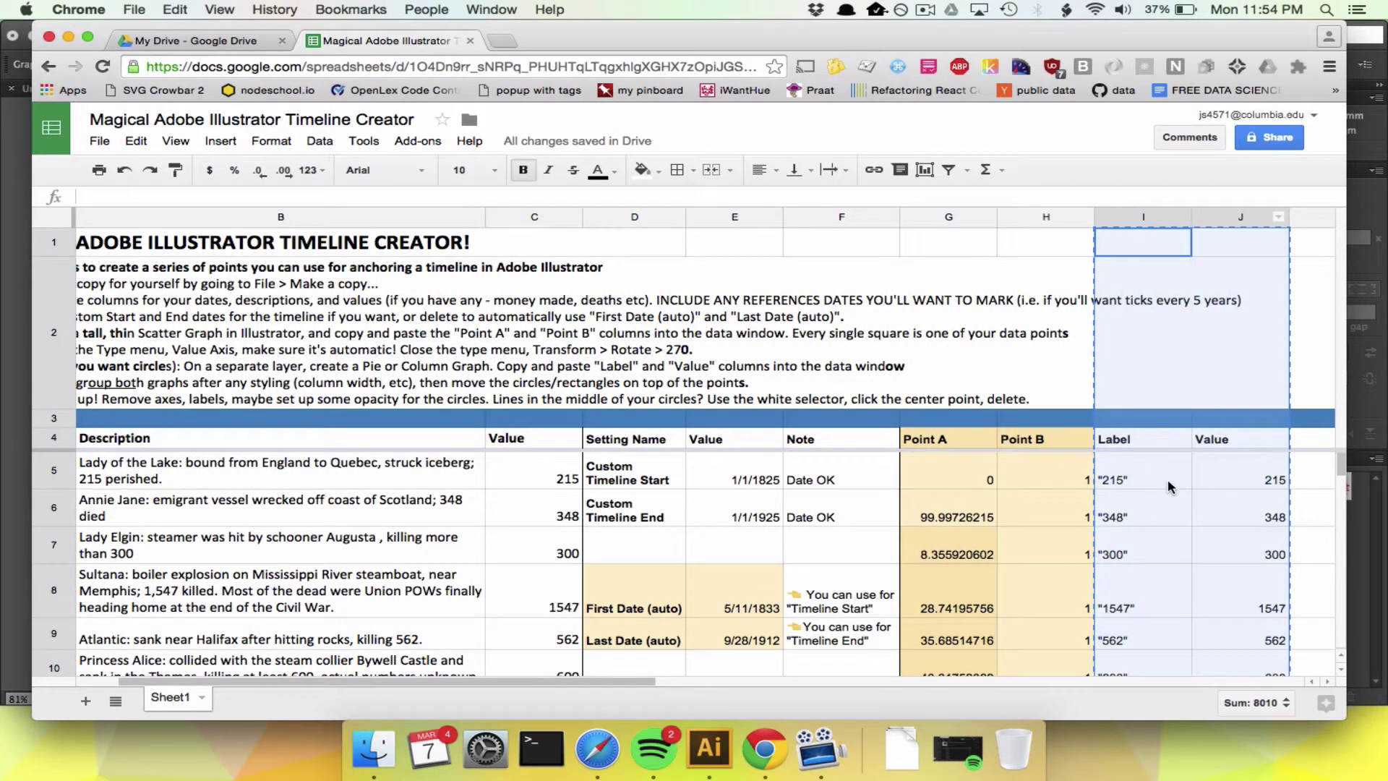
Switch to Illustrator, draw a pie graph about 27.5 mm across below the timeline, and close its data window.
{"action": "key", "text": "super+Tab"}
{"action": "left_click_drag", "start_coordinate": [72, 384], "coordinate": [188, 524]}
{"action": "scroll", "coordinate": [187, 524], "scroll_direction": "down", "scroll_amount": 5}
{"action": "left_click_drag", "start_coordinate": [152, 362], "coordinate": [429, 427]}
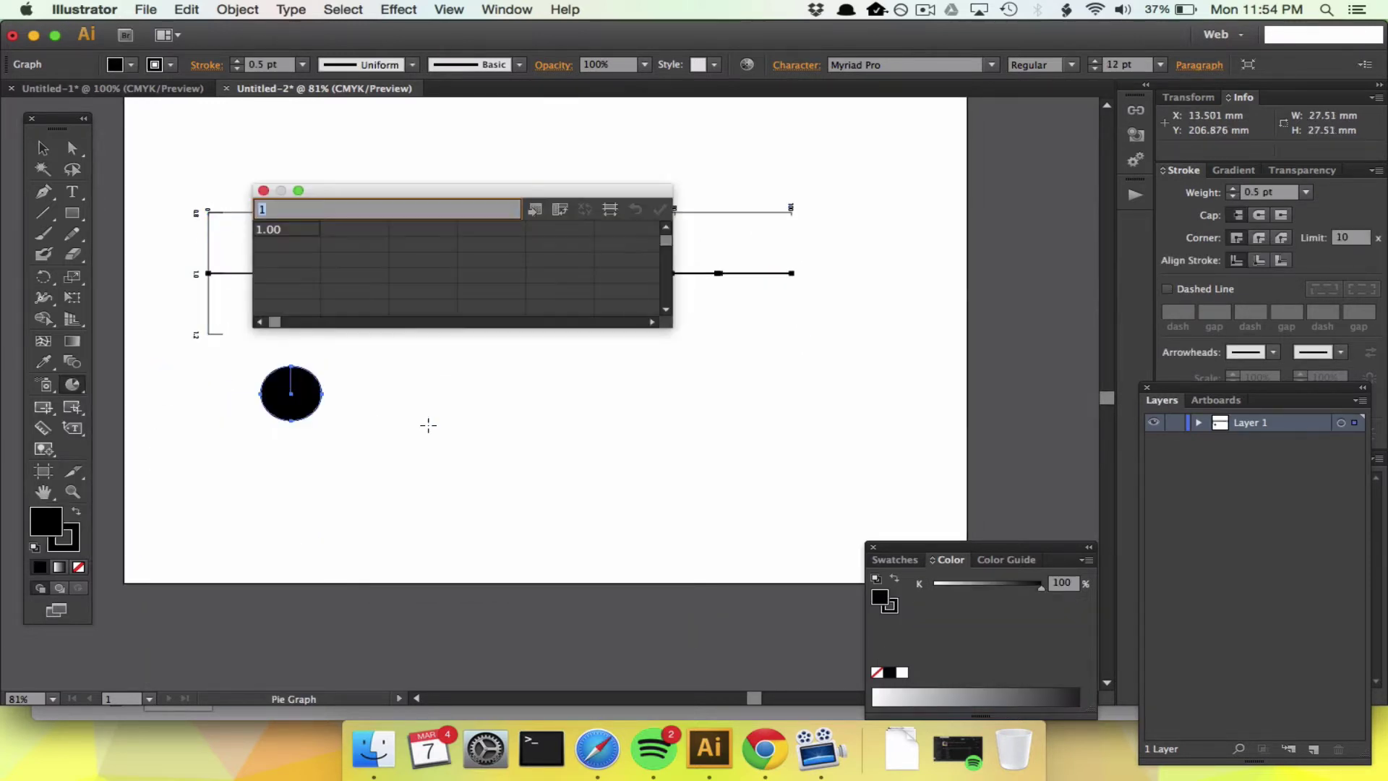
{"action": "left_click", "coordinate": [263, 190]}
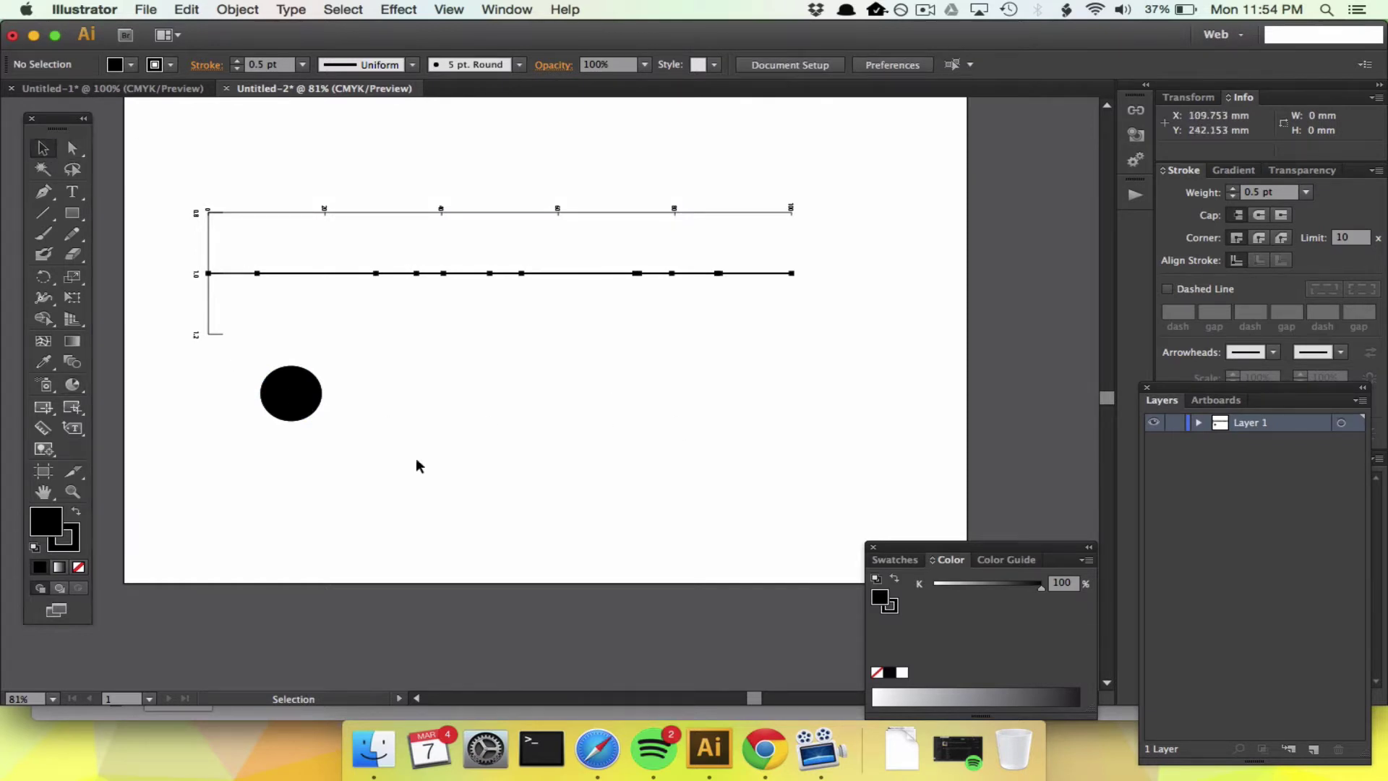
Create a new layer above Layer 1 and name it Circles.
{"action": "scroll", "coordinate": [486, 518], "scroll_direction": "down", "scroll_amount": 5}
{"action": "scroll", "coordinate": [491, 518], "scroll_direction": "up", "scroll_amount": 7}
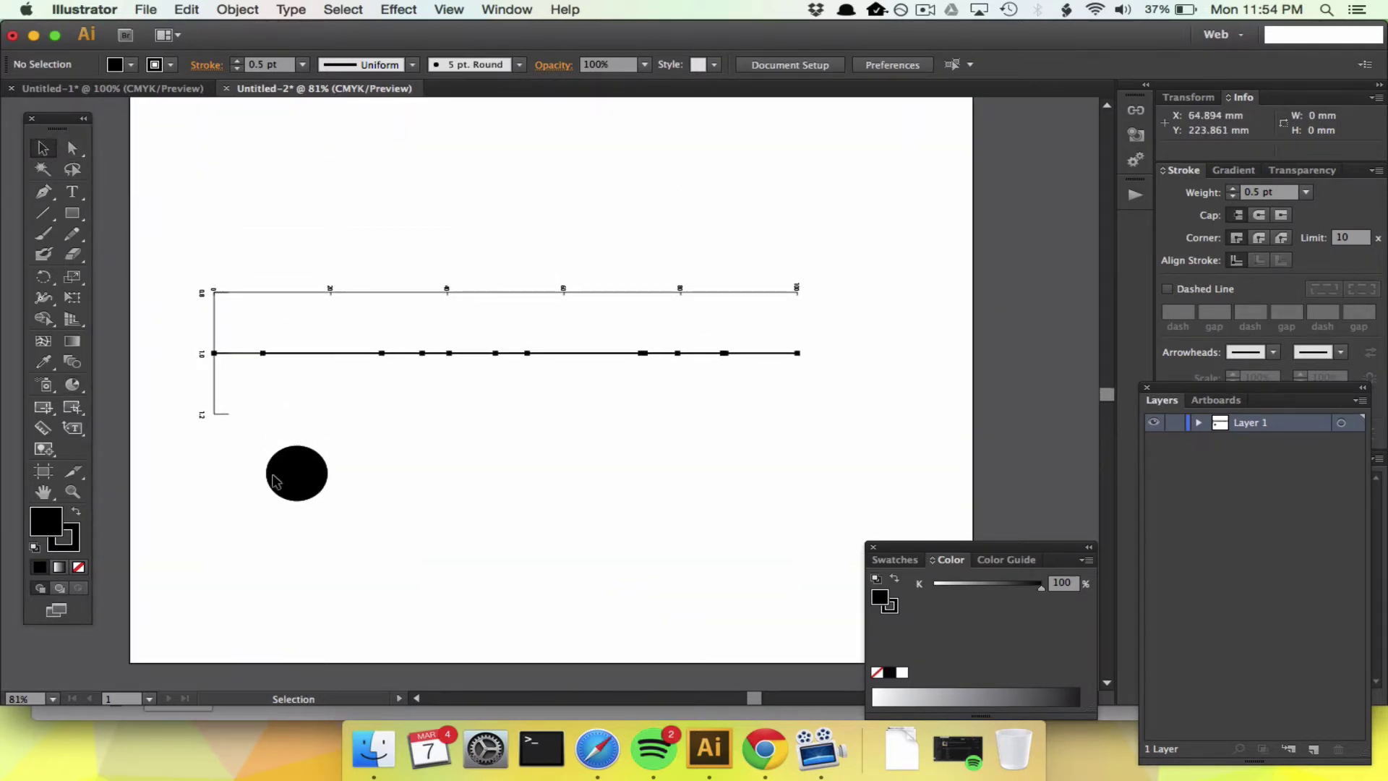
{"action": "left_click", "coordinate": [1314, 750]}
{"action": "double_click", "coordinate": [1252, 427]}
{"action": "type", "text": "Circles"}
{"action": "key", "text": "Return"}
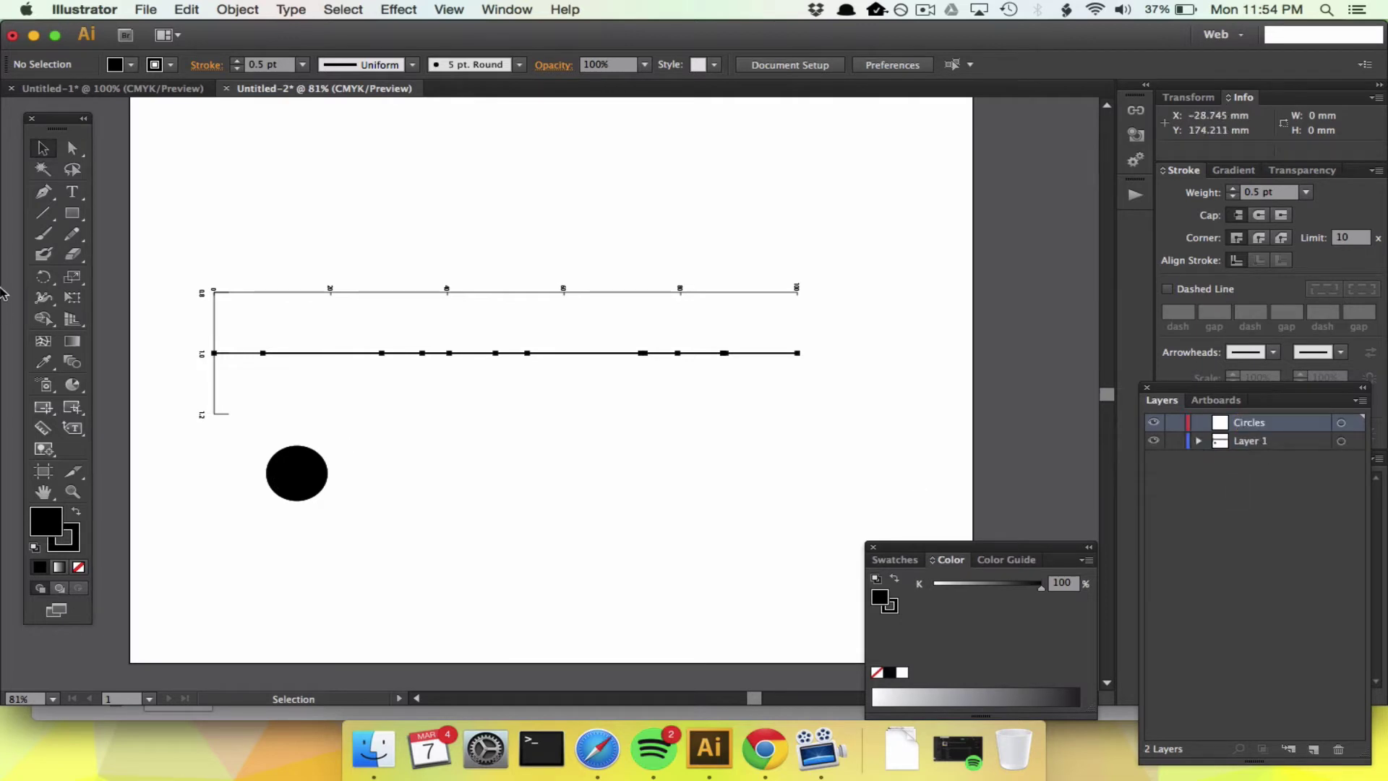
Draw a pie graph about 58 mm across below the timeline on the Circles layer and fill it with the copied Label and Value data.
{"action": "left_click", "coordinate": [73, 384]}
{"action": "left_click_drag", "start_coordinate": [167, 511], "coordinate": [896, 642]}
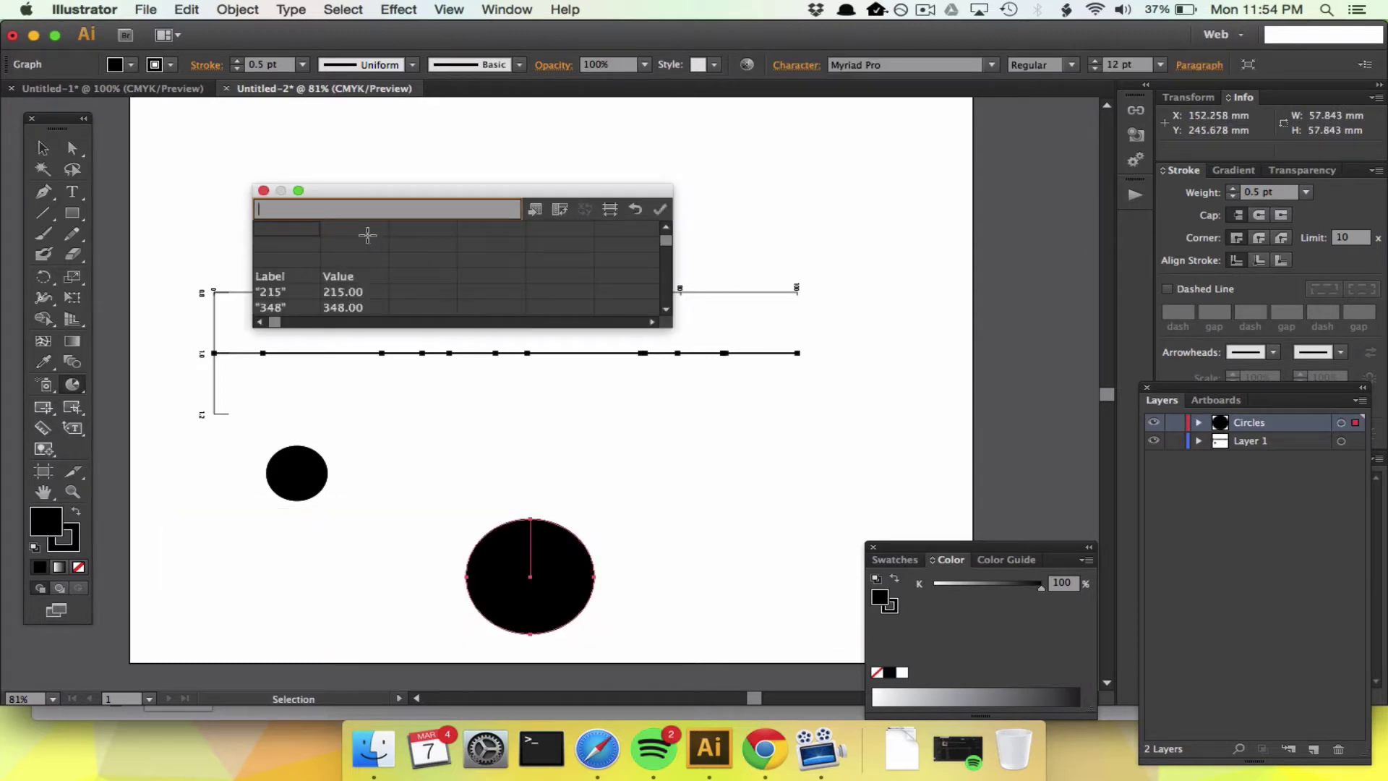
{"action": "left_click", "coordinate": [660, 209]}
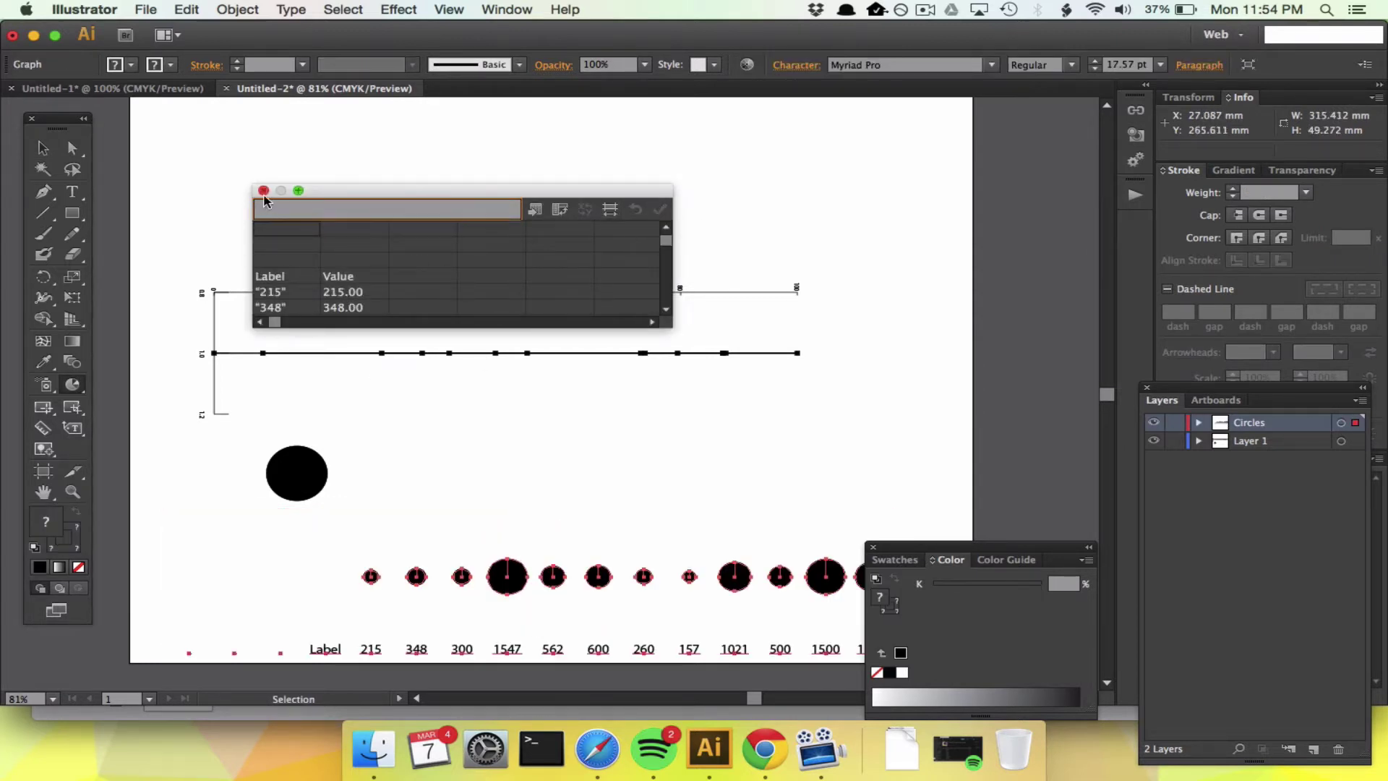
{"action": "left_click", "coordinate": [263, 190]}
Ungroup the row of pie circles repeatedly until every circle and label is a separate object.
{"action": "scroll", "coordinate": [496, 535], "scroll_direction": "down", "scroll_amount": 3}
{"action": "scroll", "coordinate": [496, 535], "scroll_direction": "right", "scroll_amount": 3}
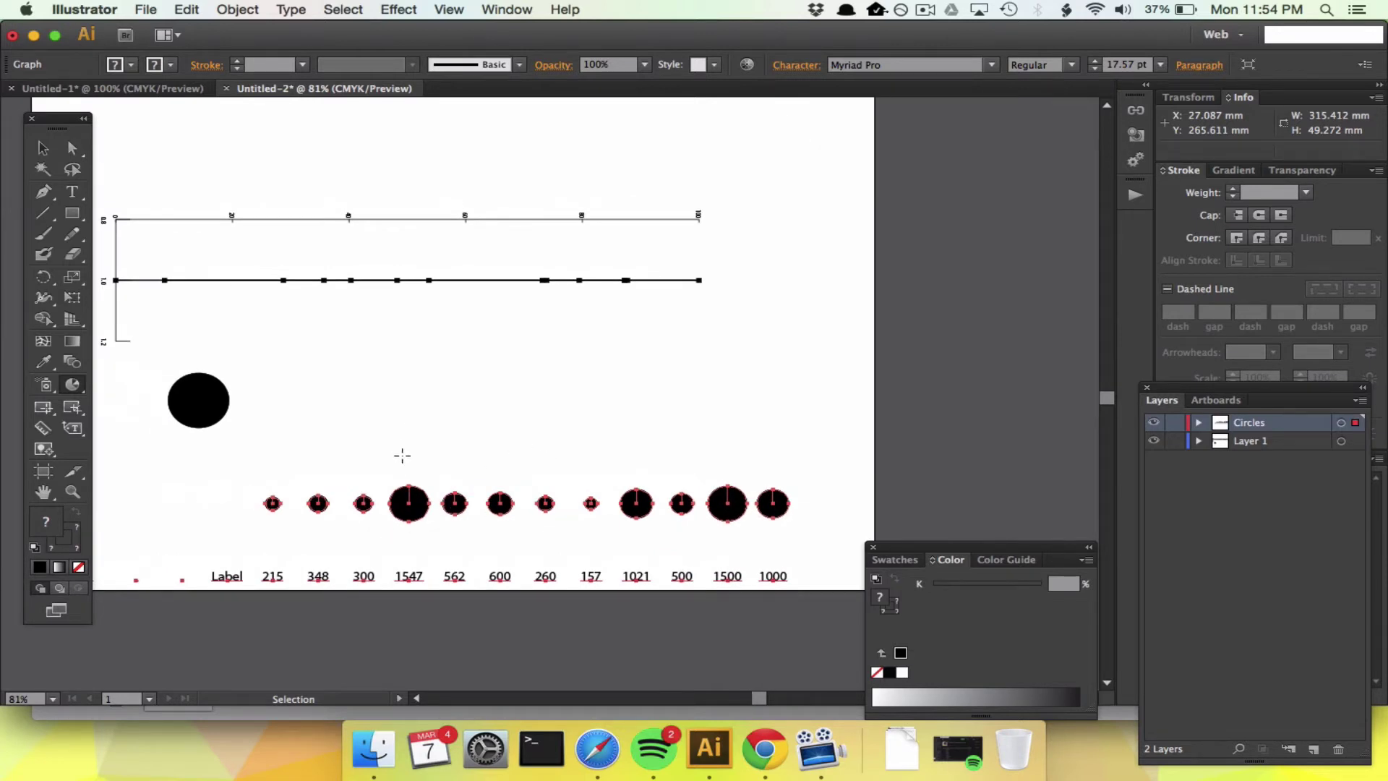
{"action": "left_click", "coordinate": [44, 149]}
{"action": "left_click", "coordinate": [352, 510]}
{"action": "left_click", "coordinate": [409, 500]}
{"action": "left_click", "coordinate": [238, 10]}
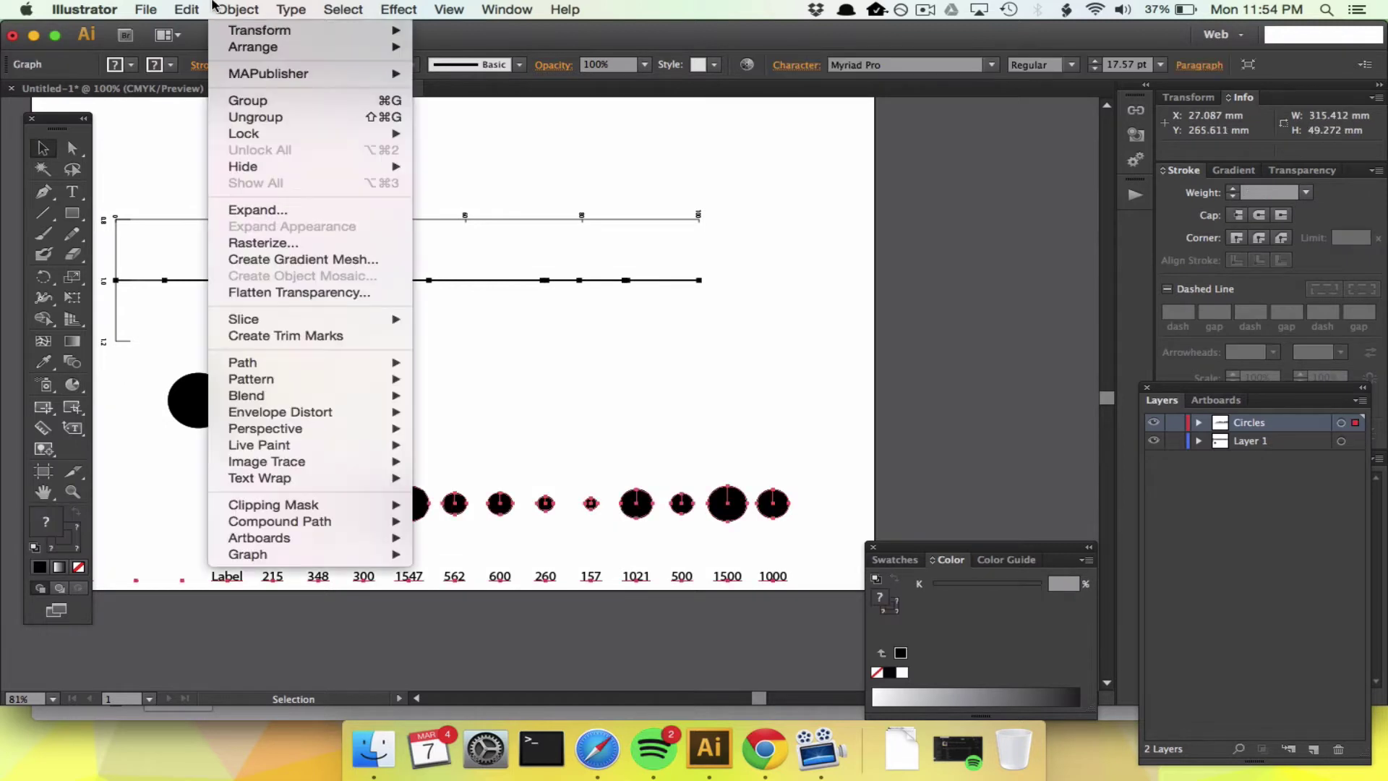
{"action": "left_click", "coordinate": [255, 116]}
{"action": "key", "text": "Return"}
{"action": "left_click", "coordinate": [237, 10]}
{"action": "left_click", "coordinate": [255, 116]}
{"action": "left_click", "coordinate": [237, 9]}
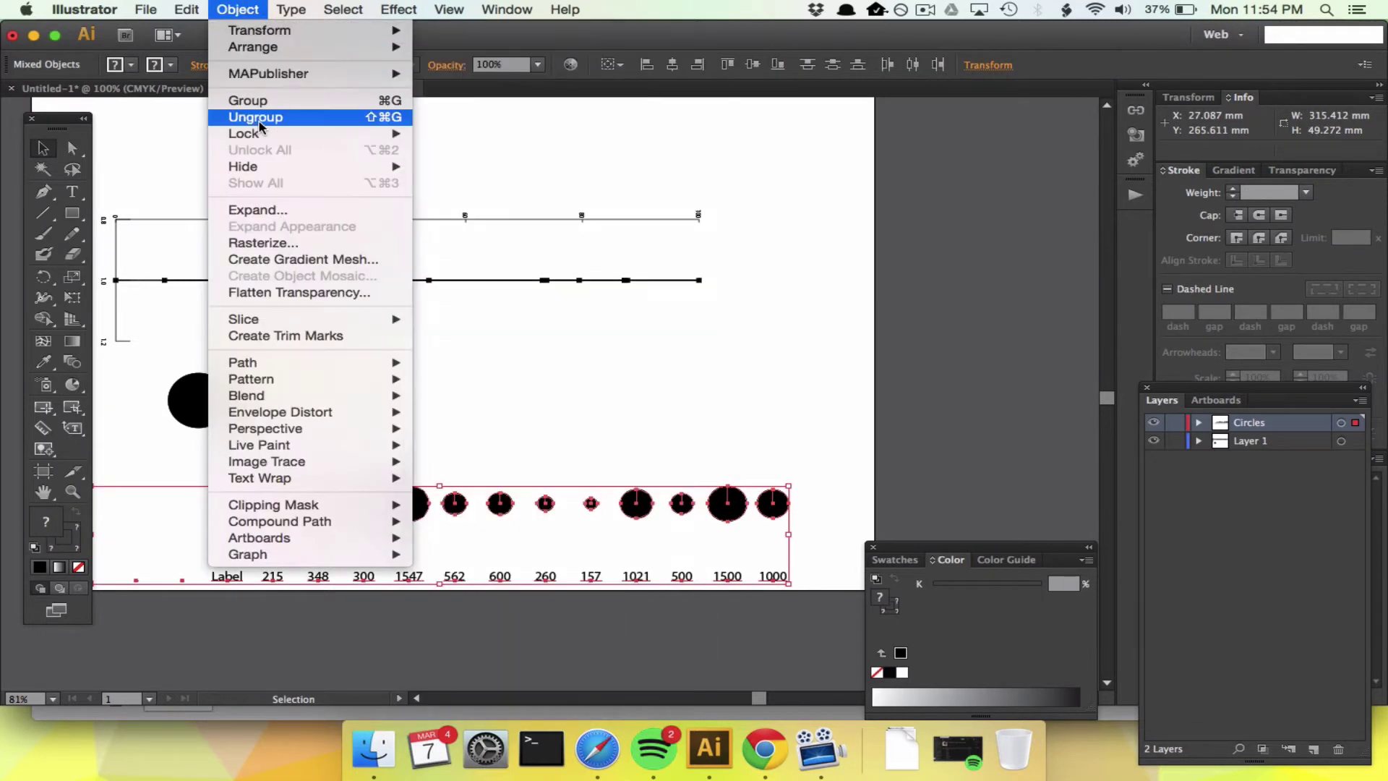
{"action": "left_click", "coordinate": [255, 117]}
{"action": "left_click", "coordinate": [238, 9]}
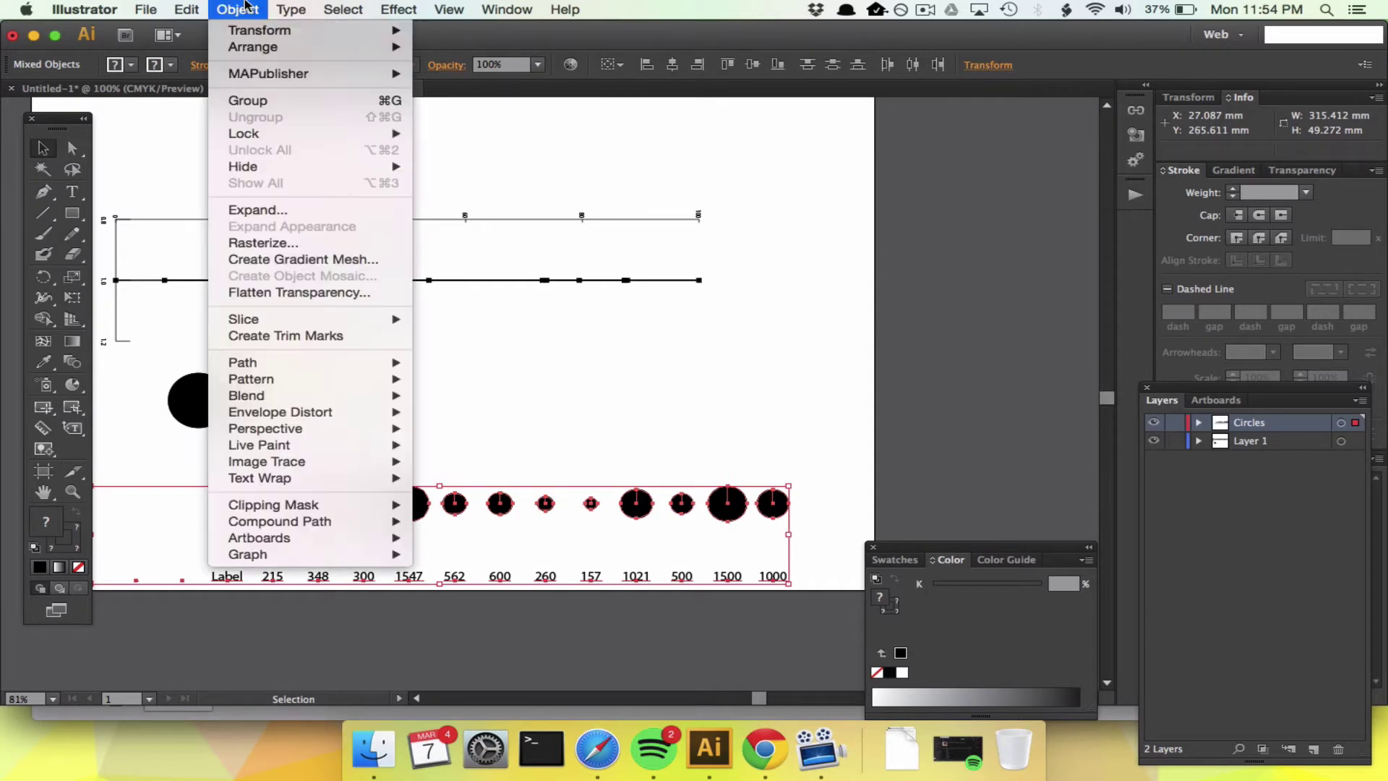
{"action": "left_click", "coordinate": [238, 10]}
Ungroup the timeline scatter graph completely, accepting the loss of its graph data and style.
{"action": "scroll", "coordinate": [201, 273], "scroll_direction": "left", "scroll_amount": 5}
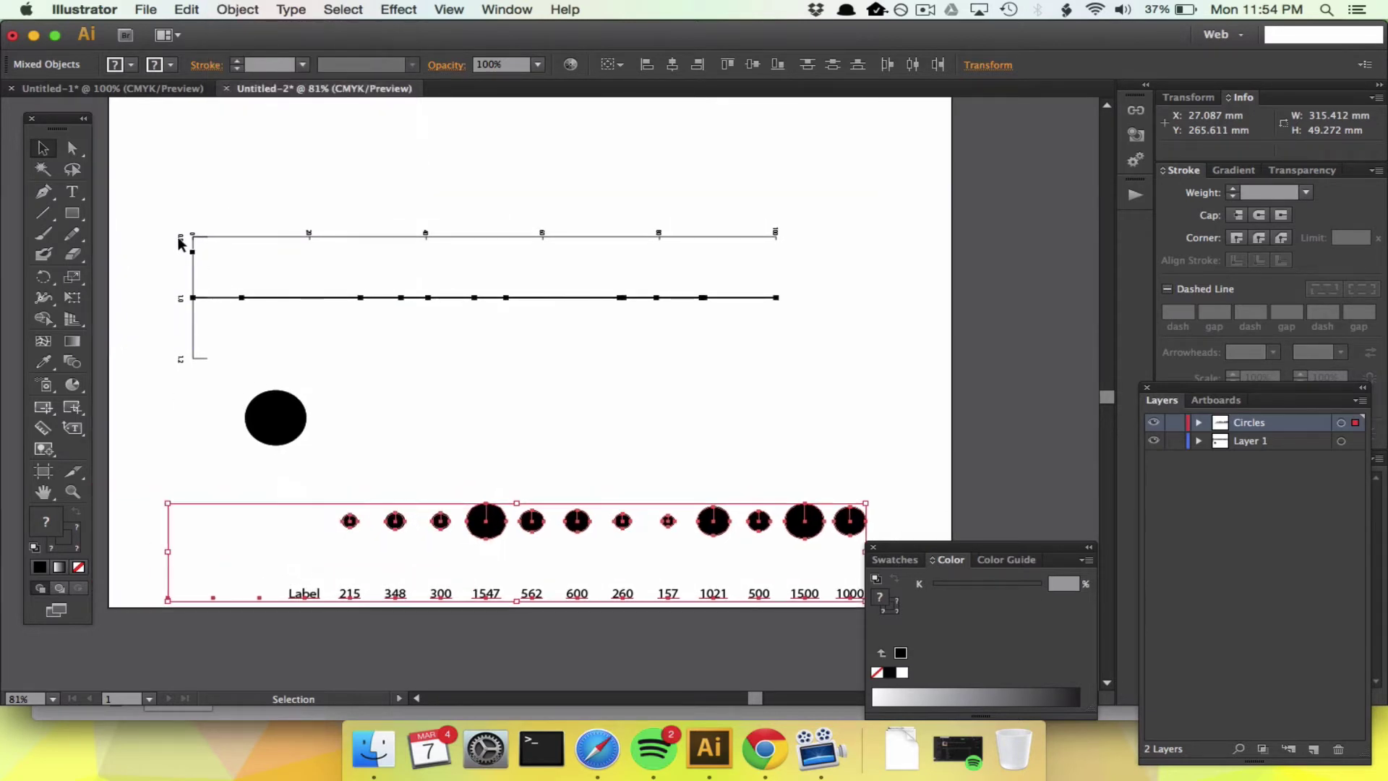
{"action": "left_click", "coordinate": [183, 242]}
{"action": "left_click", "coordinate": [237, 10]}
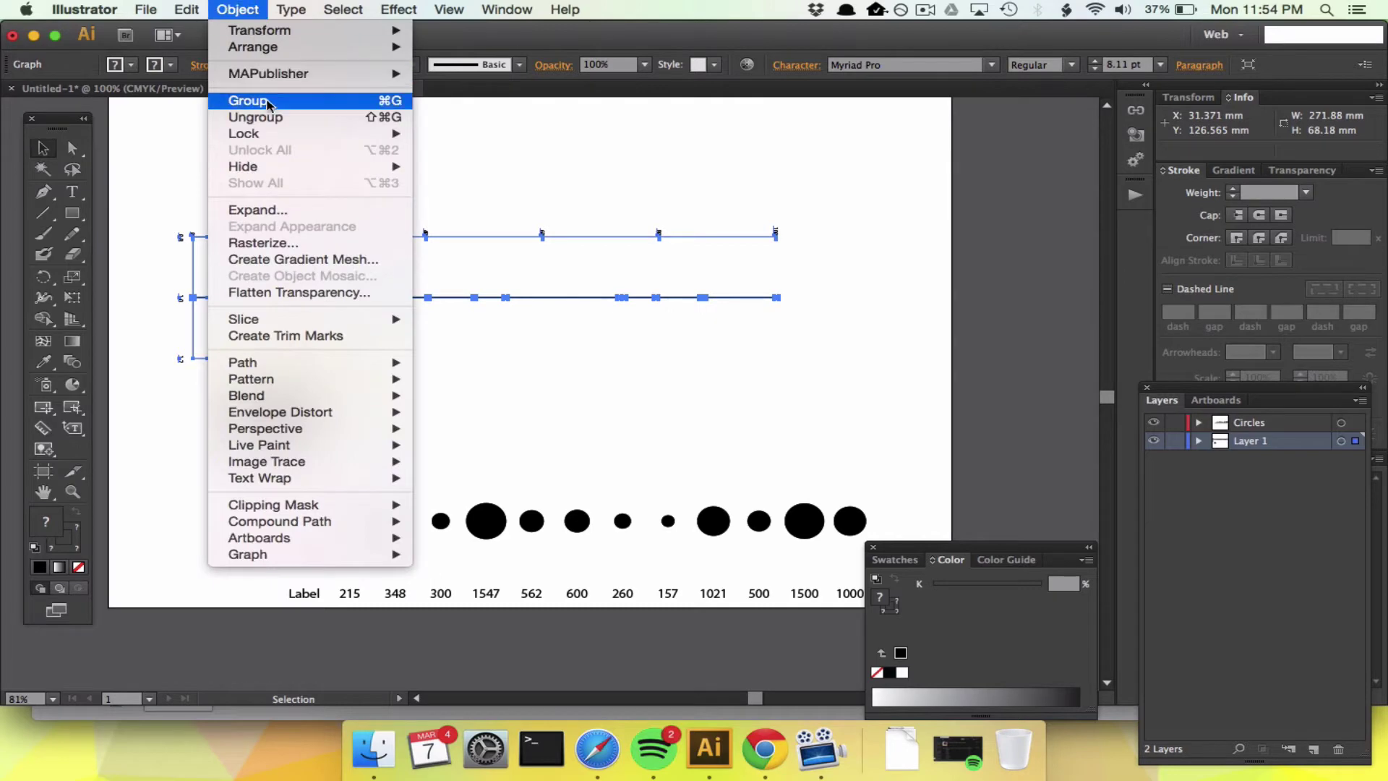
{"action": "left_click", "coordinate": [255, 116]}
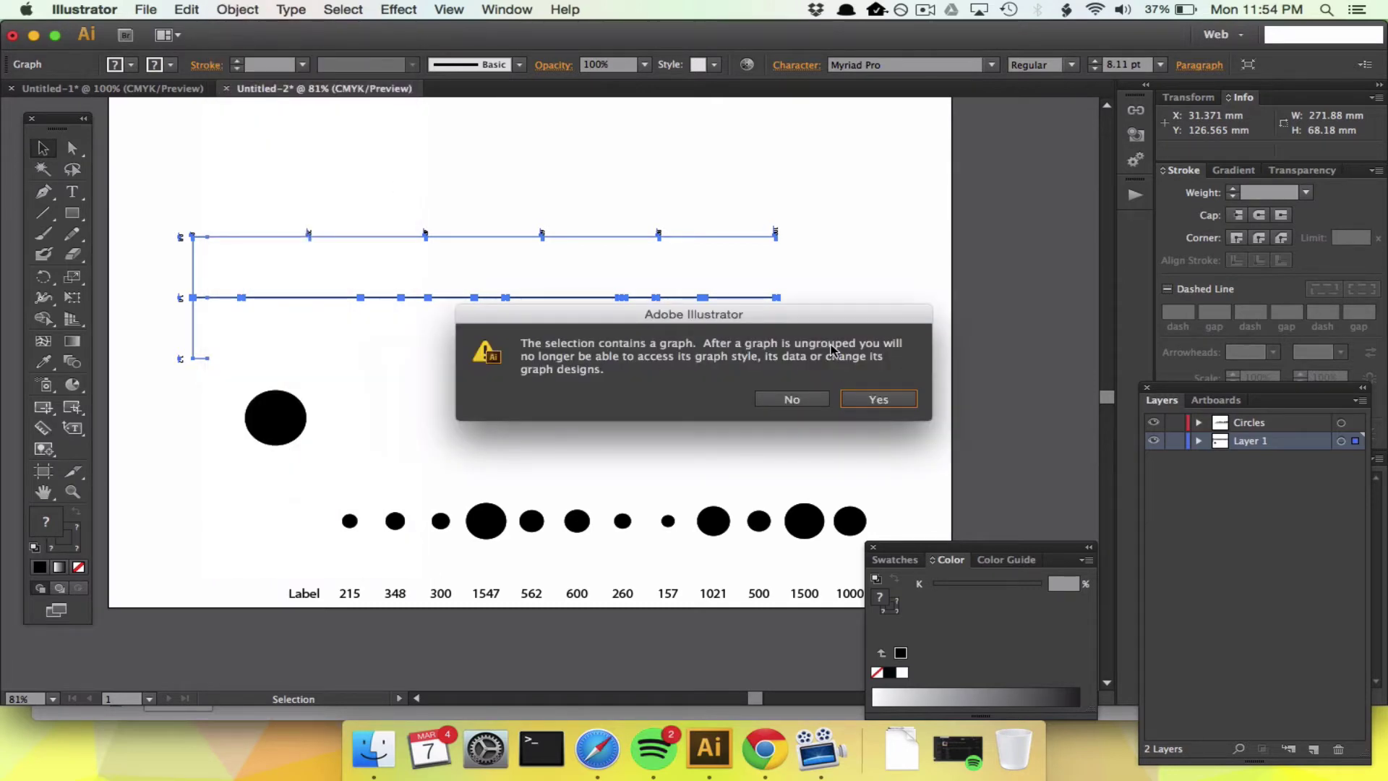
{"action": "left_click", "coordinate": [869, 398]}
{"action": "left_click", "coordinate": [221, 10]}
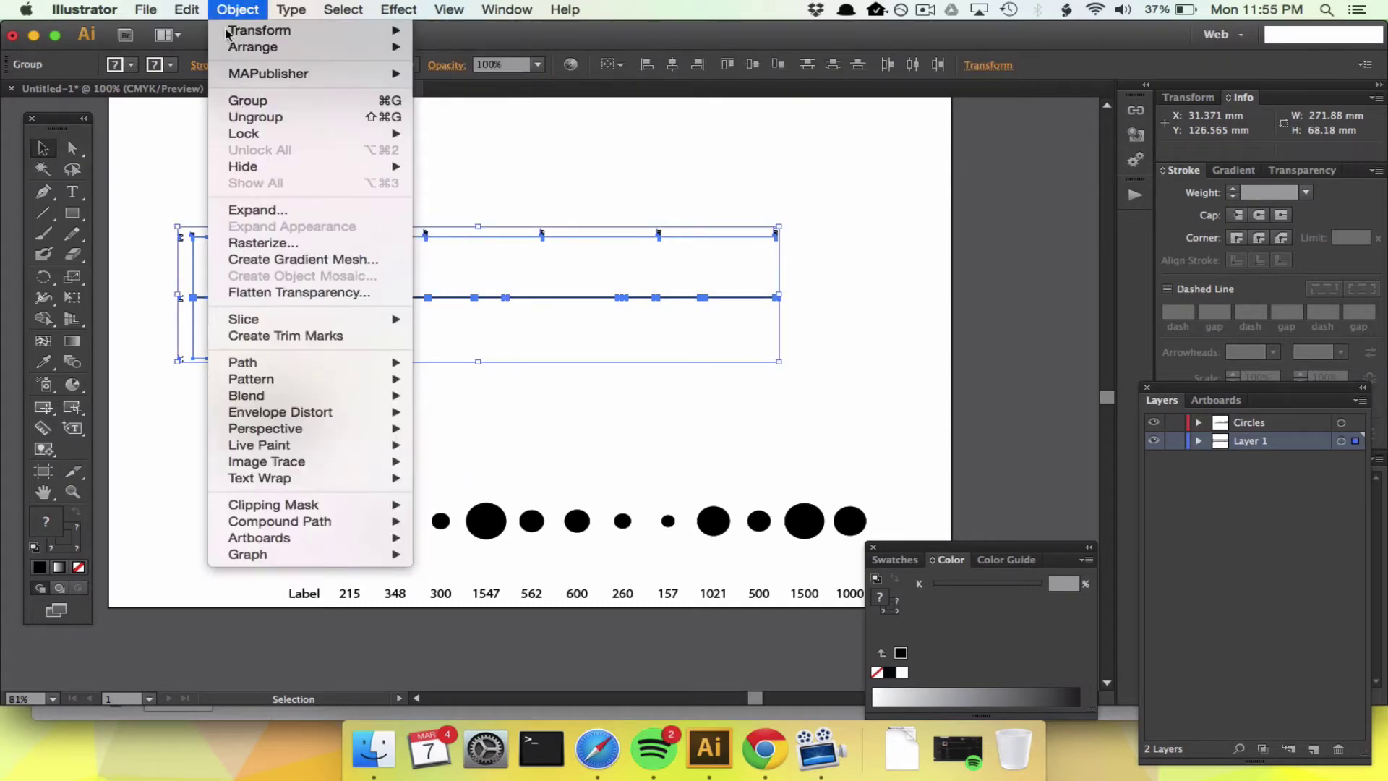
{"action": "left_click", "coordinate": [252, 100]}
{"action": "left_click", "coordinate": [237, 9]}
{"action": "left_click", "coordinate": [247, 99]}
{"action": "left_click", "coordinate": [238, 10]}
{"action": "left_click", "coordinate": [255, 117]}
{"action": "left_click", "coordinate": [238, 10]}
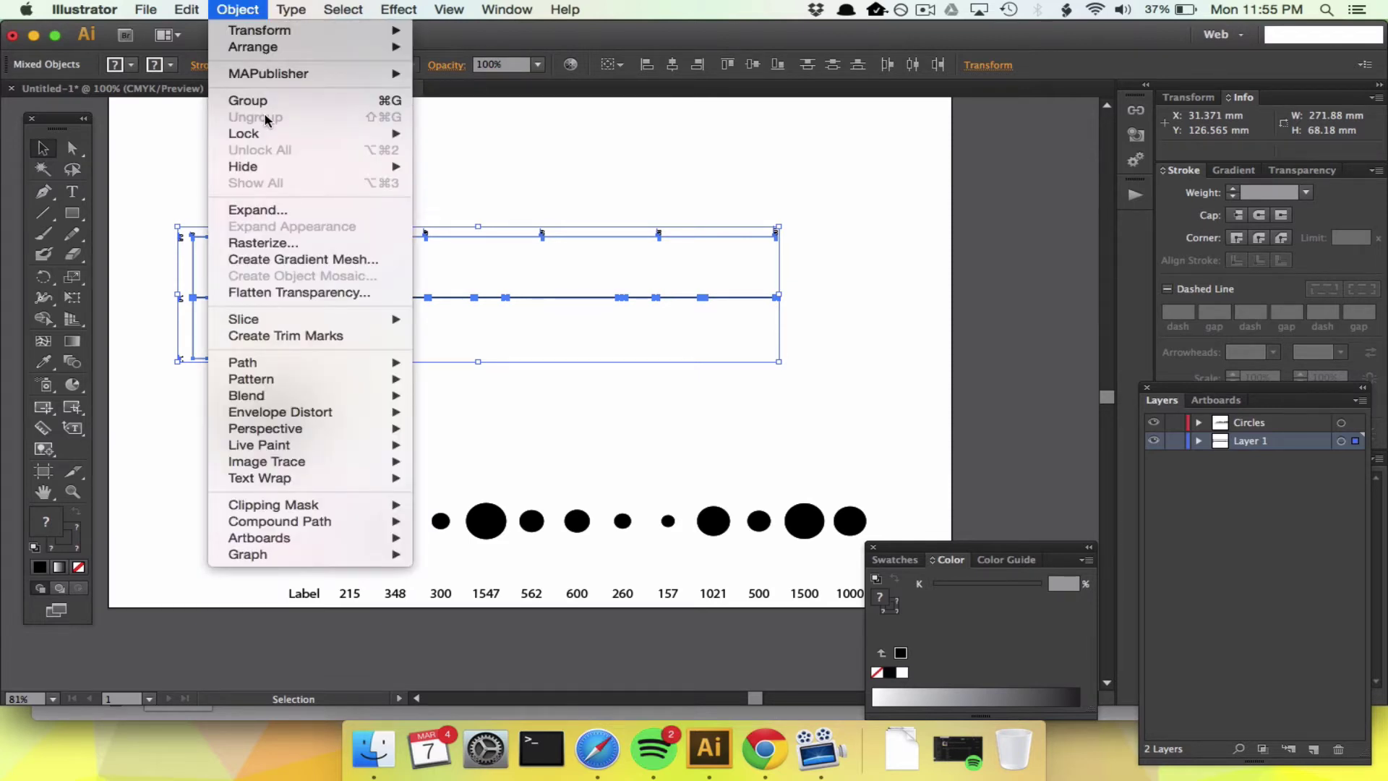
{"action": "left_click", "coordinate": [266, 120]}
Enlarge the ungrouped timeline to span most of the artboard's width, shift it up and to the left, and deselect it.
{"action": "left_click_drag", "start_coordinate": [778, 226], "coordinate": [917, 187]}
{"action": "left_click_drag", "start_coordinate": [626, 211], "coordinate": [591, 185]}
{"action": "left_click", "coordinate": [220, 165]}
Delete the axes, tick marks and axis labels around the timeline, keeping only the line and its square points.
{"action": "left_click", "coordinate": [70, 153]}
{"action": "left_click_drag", "start_coordinate": [123, 141], "coordinate": [939, 220]}
{"action": "key", "text": "Delete"}
{"action": "left_click_drag", "start_coordinate": [117, 291], "coordinate": [192, 369]}
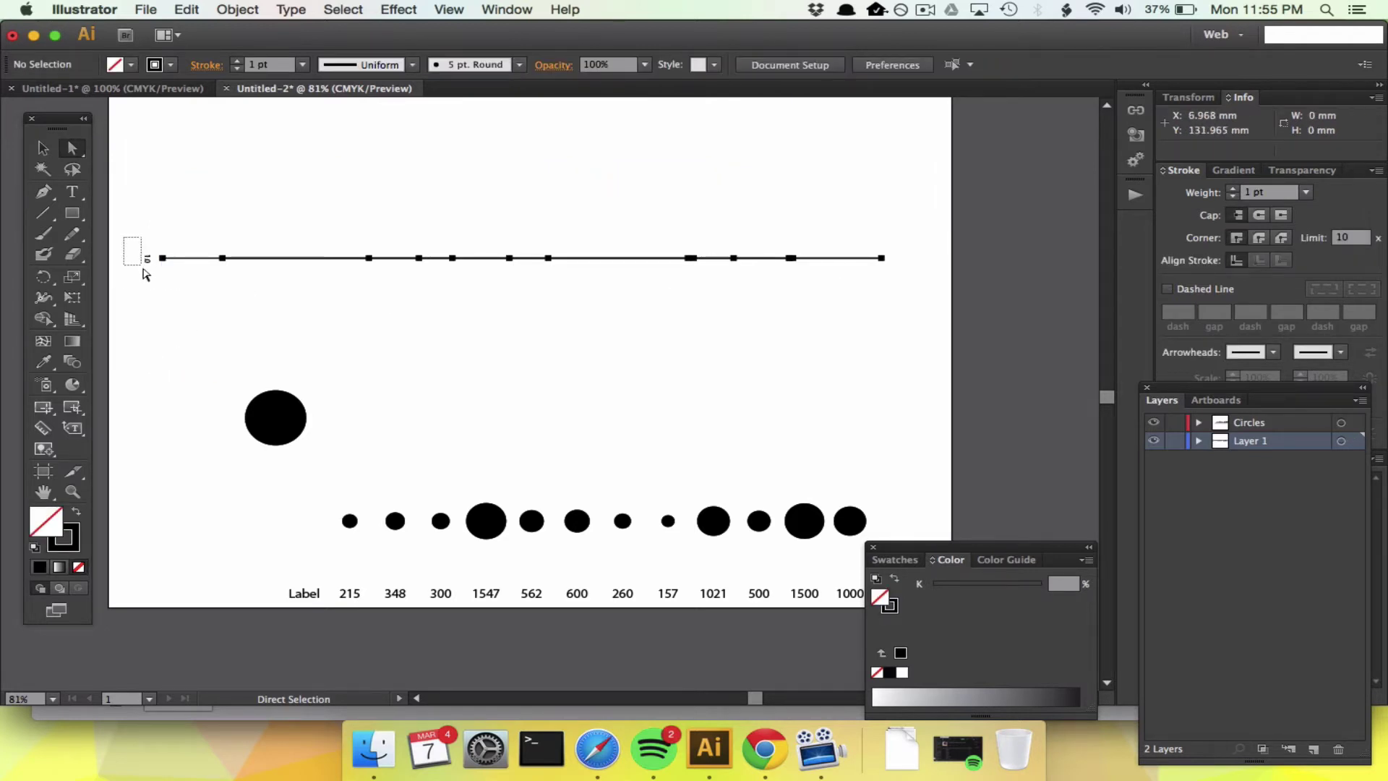
{"action": "left_click_drag", "start_coordinate": [141, 264], "coordinate": [148, 285]}
{"action": "key", "text": "Delete"}
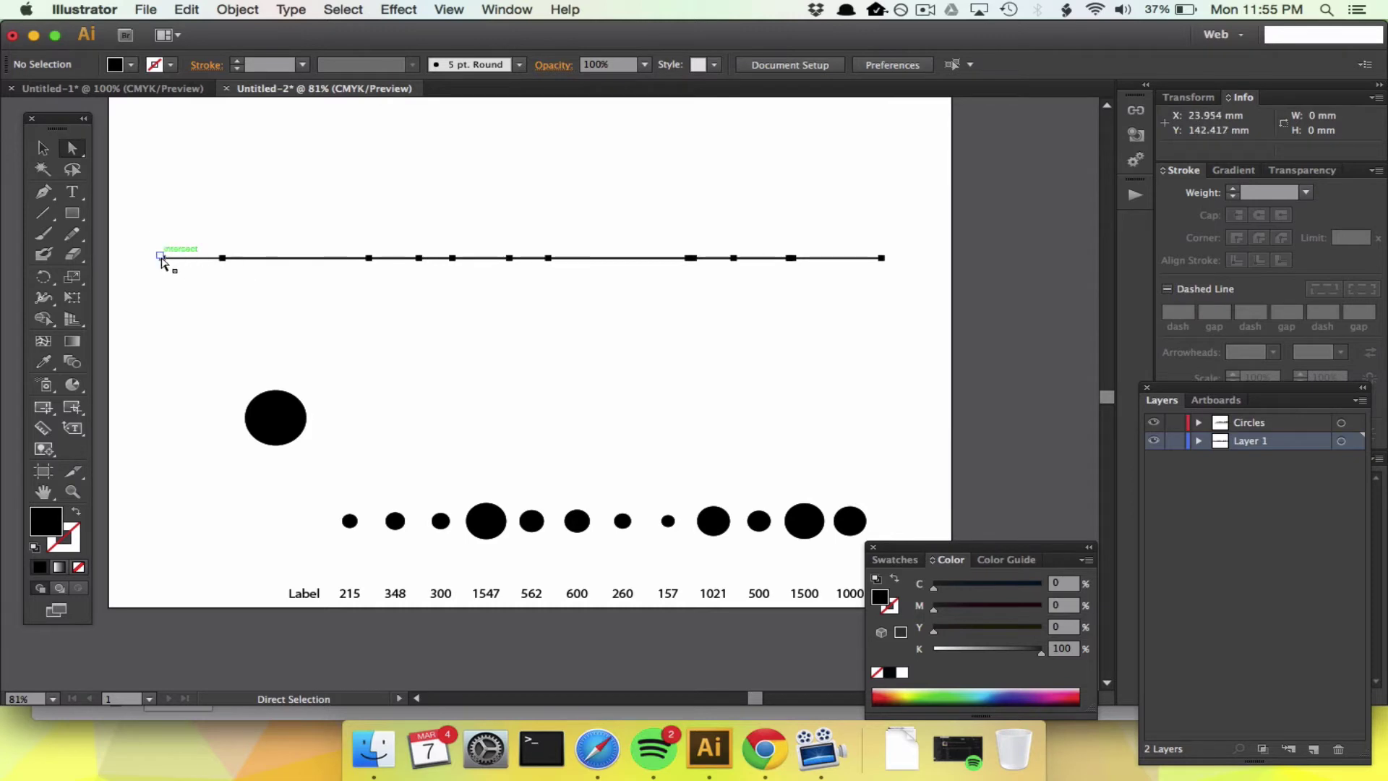
Check the custom start and end dates, the automatic first date and the first event's date in the Chrome spreadsheet, returning to Illustrator.
{"action": "key", "text": "super+Tab"}
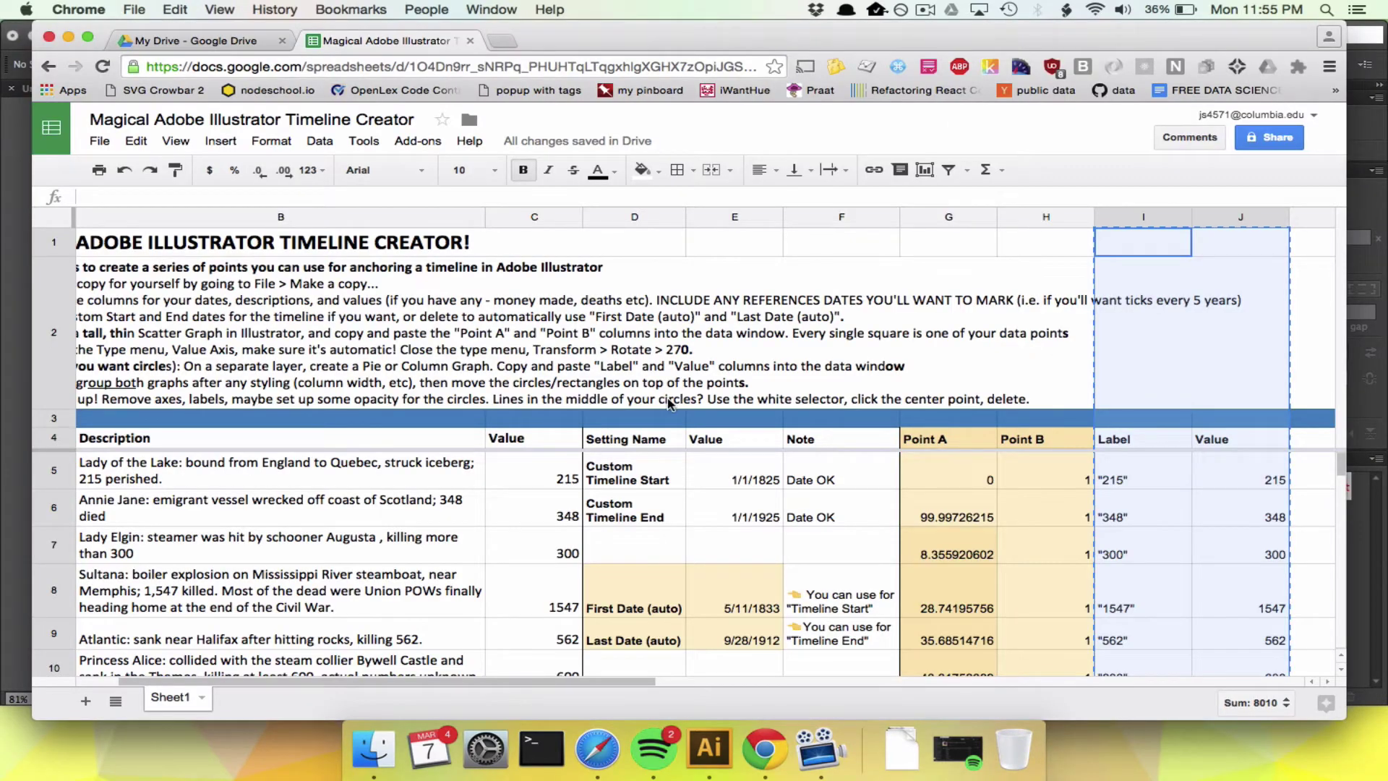
{"action": "left_click", "coordinate": [750, 469]}
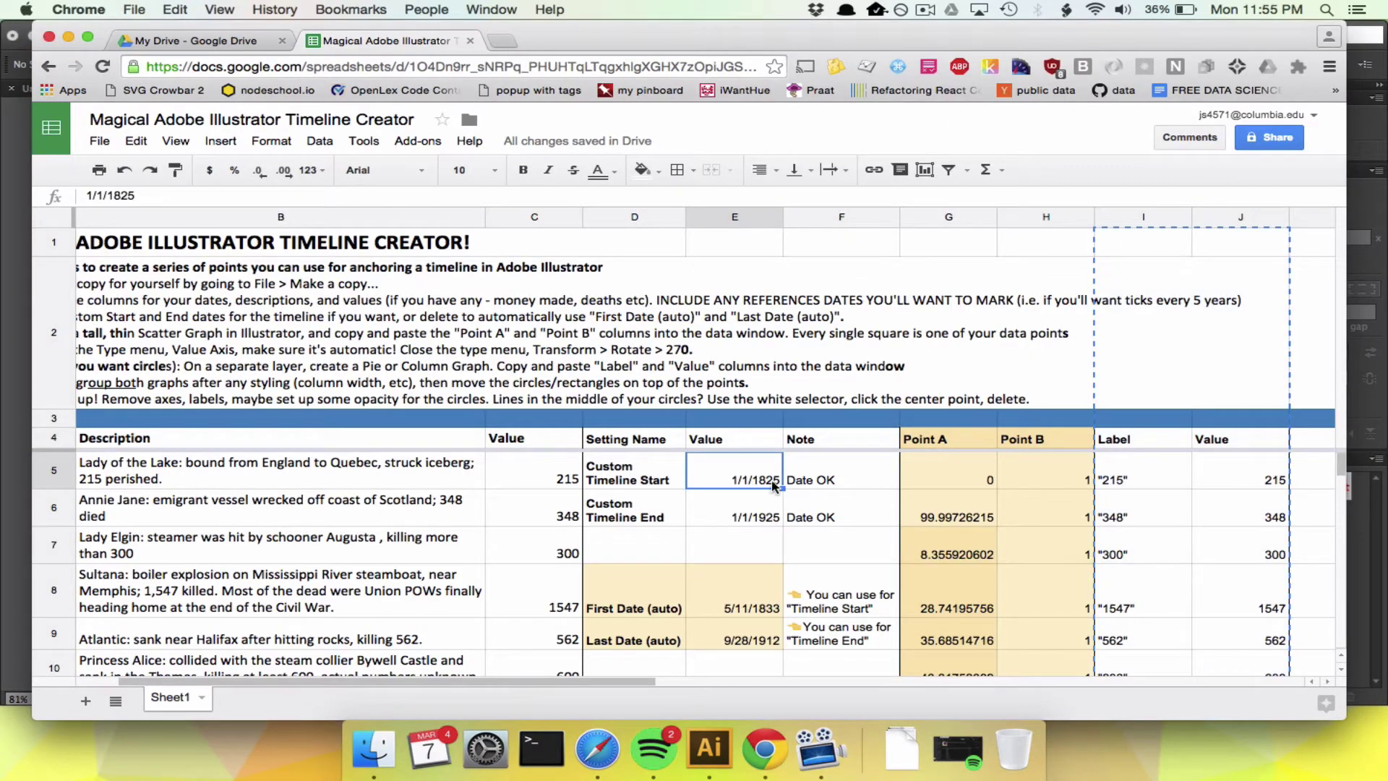
{"action": "left_click", "coordinate": [748, 506]}
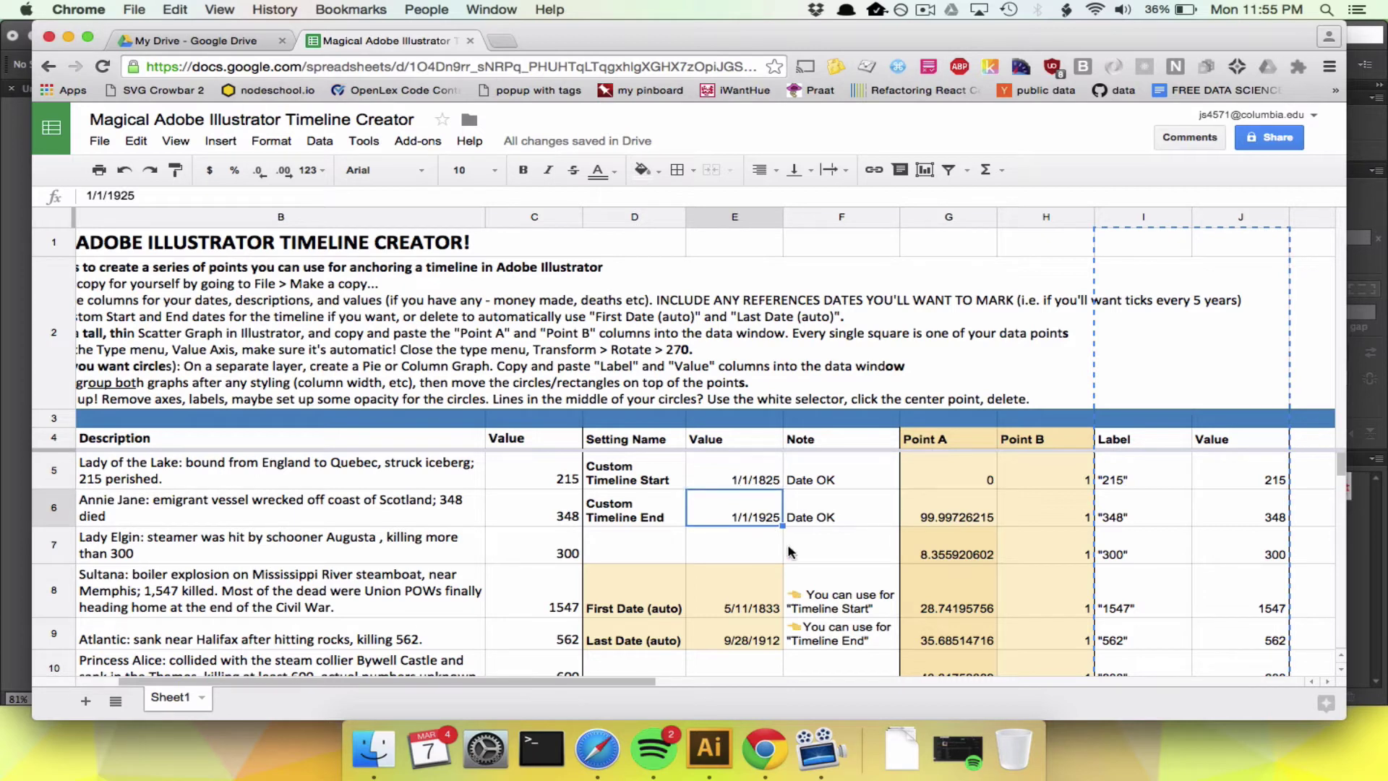
{"action": "left_click", "coordinate": [722, 571]}
{"action": "key", "text": "super+Tab"}
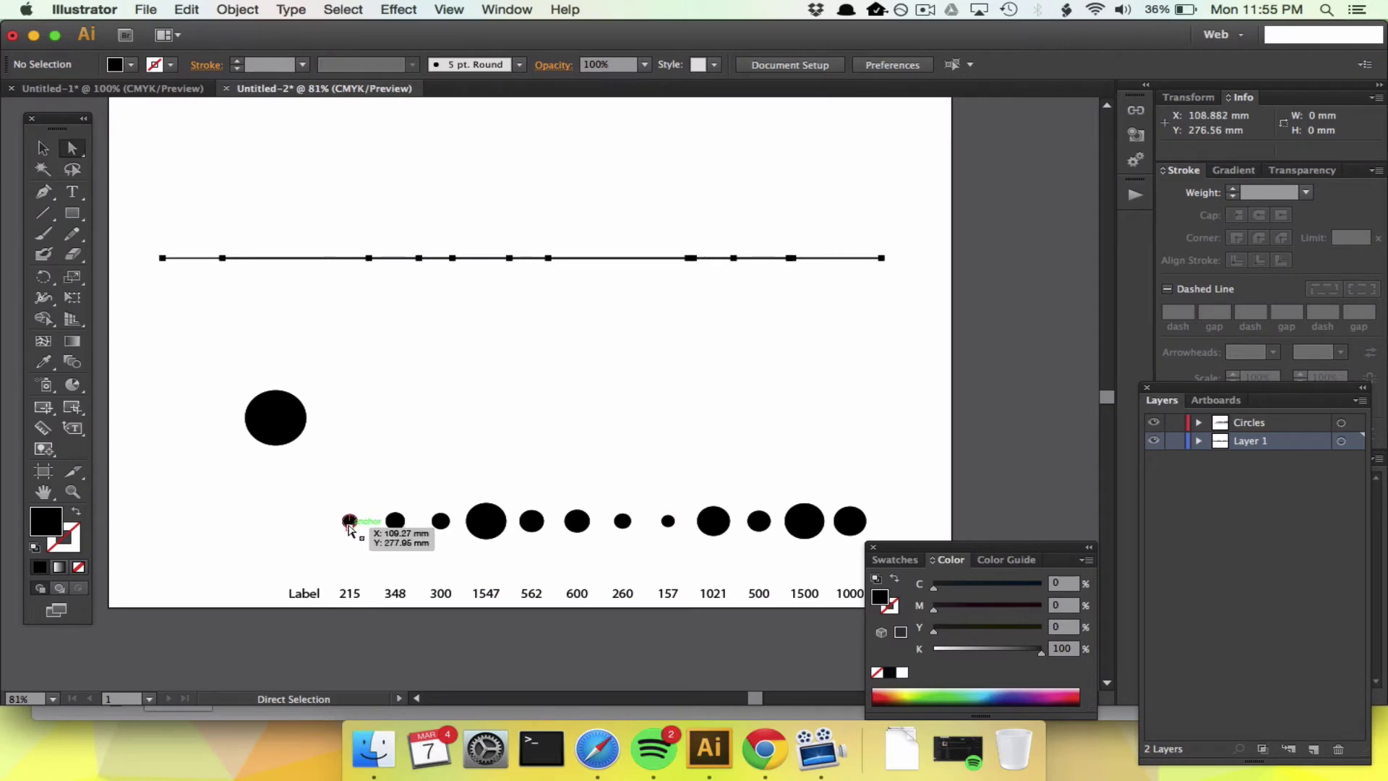
{"action": "key", "text": "super+Tab"}
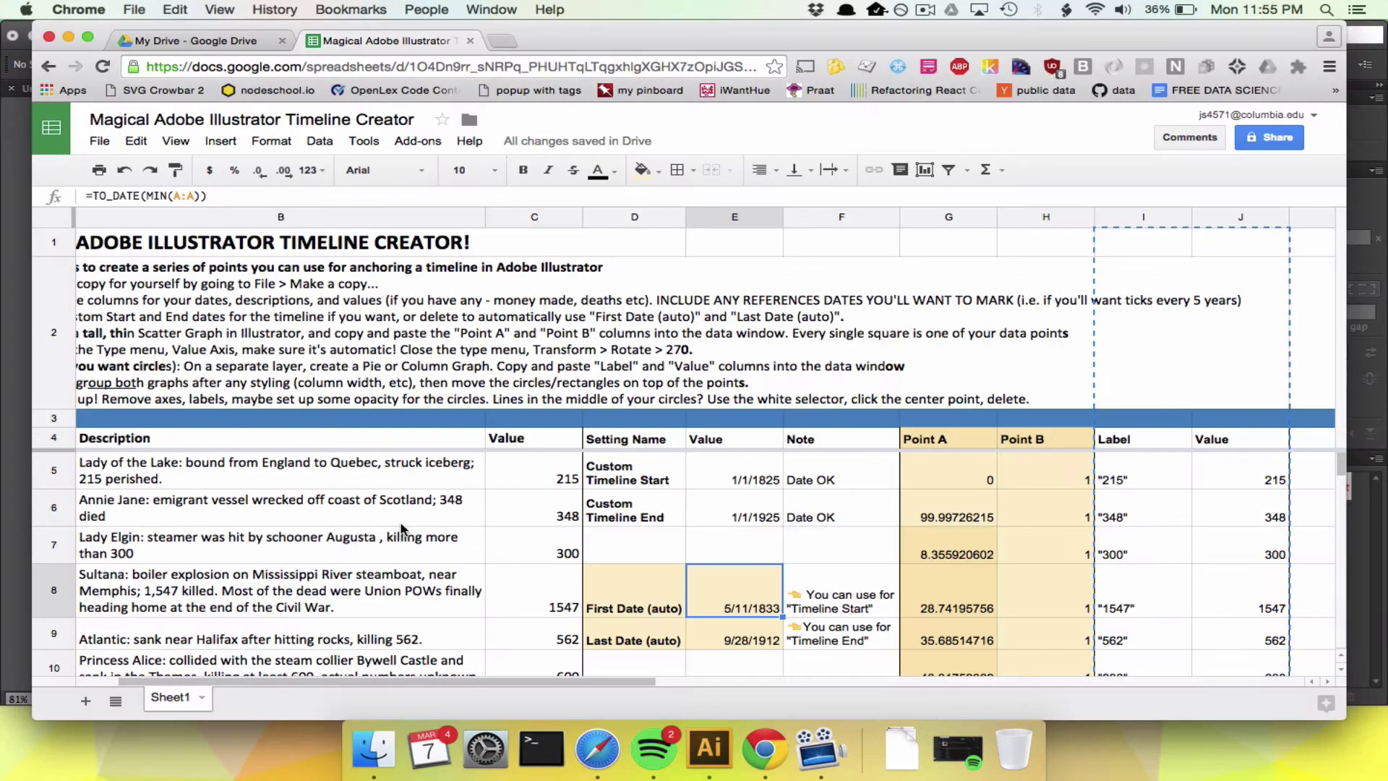
{"action": "left_click", "coordinate": [285, 475]}
{"action": "key", "text": "Left"}
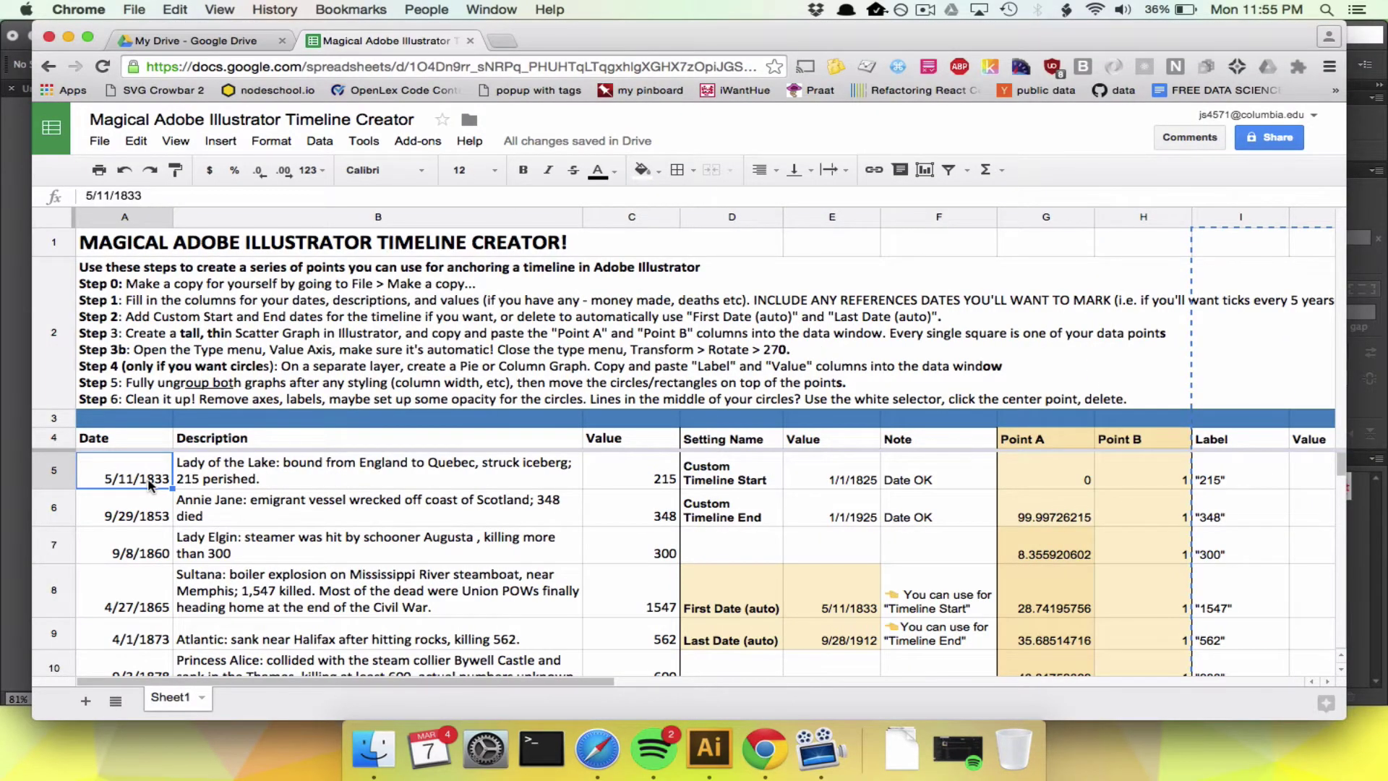
{"action": "key", "text": "super+Tab"}
Place the 215 circle on the timeline's first event point and move the remaining circles together to just below the line.
{"action": "left_click_drag", "start_coordinate": [333, 496], "coordinate": [894, 540]}
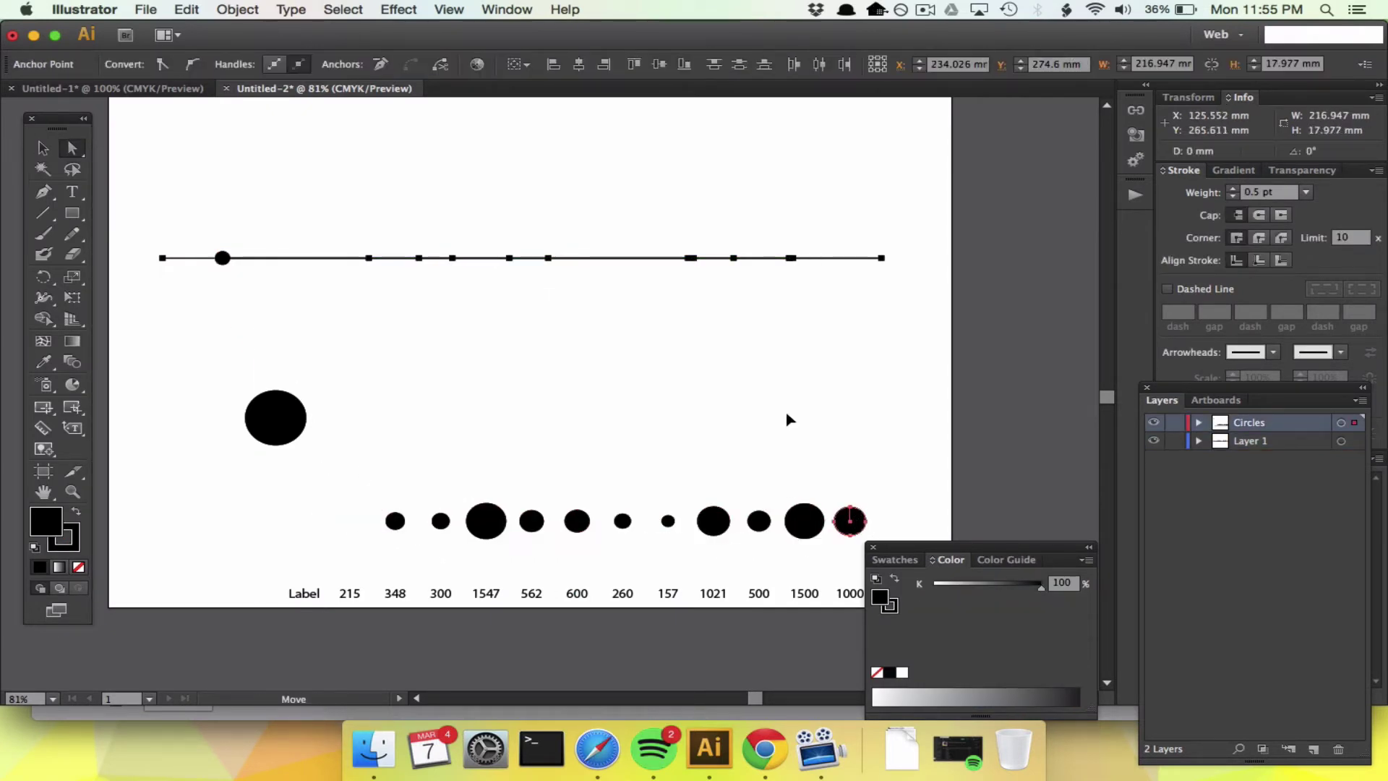
{"action": "left_click", "coordinate": [721, 309]}
{"action": "key", "text": "v"}
{"action": "left_click_drag", "start_coordinate": [340, 461], "coordinate": [768, 312]}
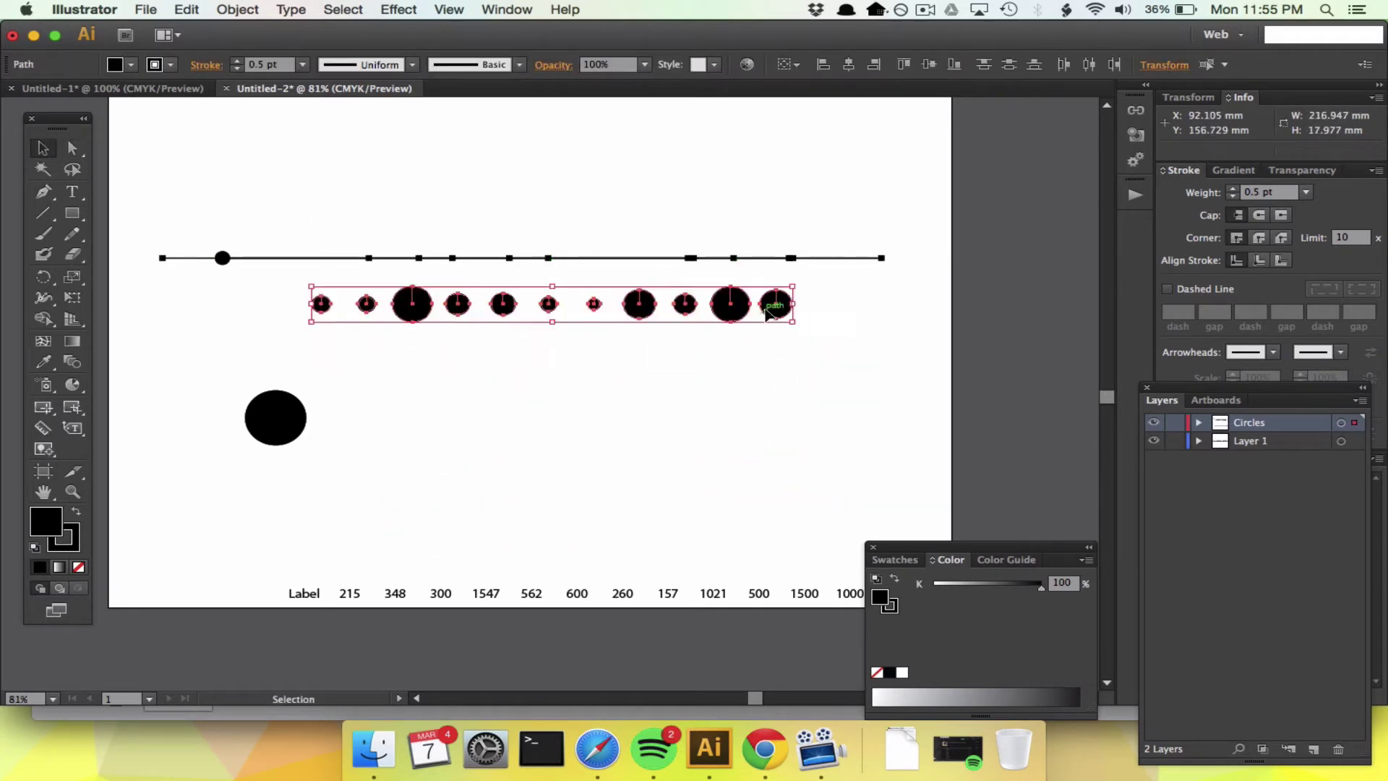
Center the circles for 348, 300, 1547, 562 and 600 on the next five timeline points in order.
{"action": "key", "text": "super+equal"}
{"action": "key", "text": "super+equal"}
{"action": "key", "text": "super+equal"}
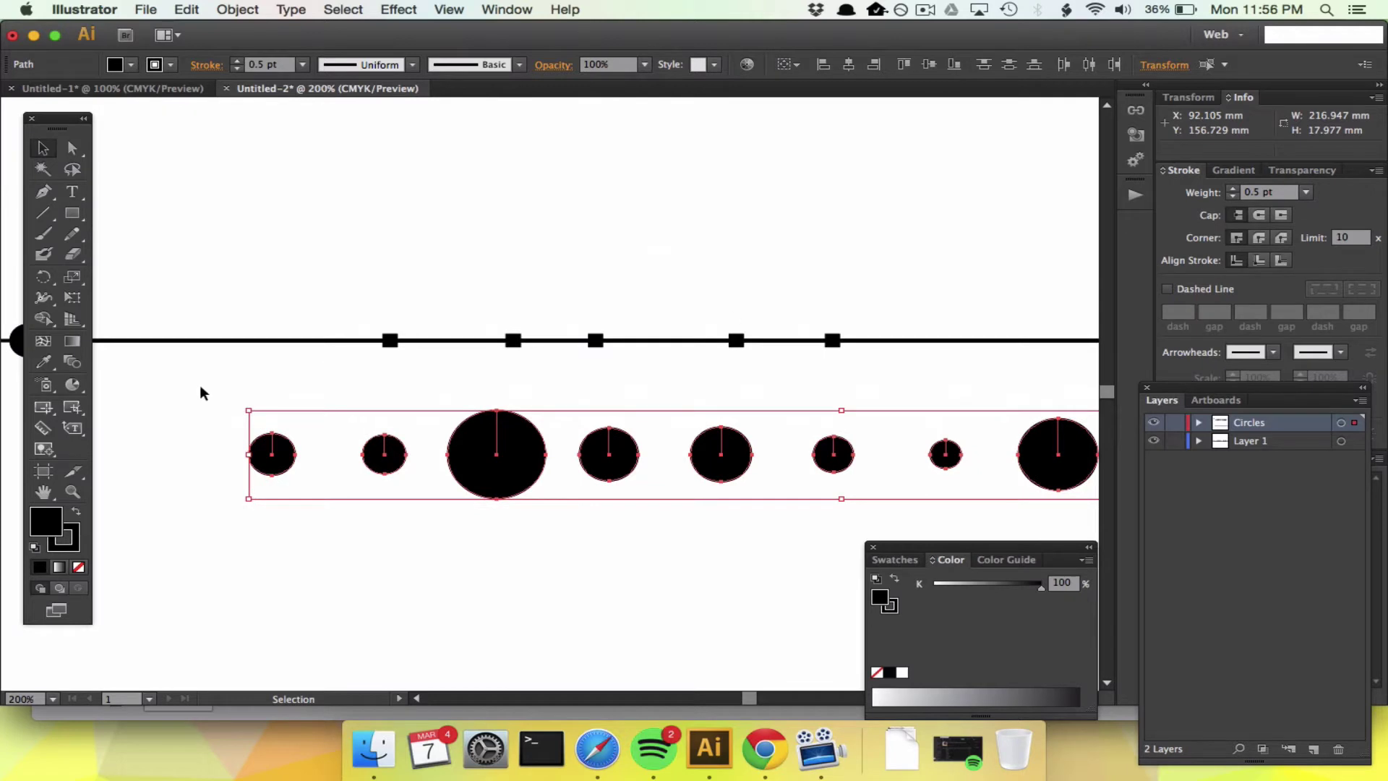
{"action": "left_click", "coordinate": [200, 393]}
{"action": "mouse_move", "coordinate": [269, 455]}
{"action": "left_mouse_down"}
{"action": "mouse_move", "coordinate": [366, 347]}
{"action": "mouse_move", "coordinate": [389, 348]}
{"action": "left_mouse_up"}
{"action": "left_click_drag", "start_coordinate": [384, 463], "coordinate": [512, 345]}
{"action": "mouse_move", "coordinate": [477, 452]}
{"action": "left_mouse_down"}
{"action": "mouse_move", "coordinate": [571, 345]}
{"action": "mouse_move", "coordinate": [585, 369]}
{"action": "left_mouse_up"}
{"action": "left_click_drag", "start_coordinate": [610, 448], "coordinate": [736, 334]}
{"action": "left_click_drag", "start_coordinate": [705, 454], "coordinate": [810, 348]}
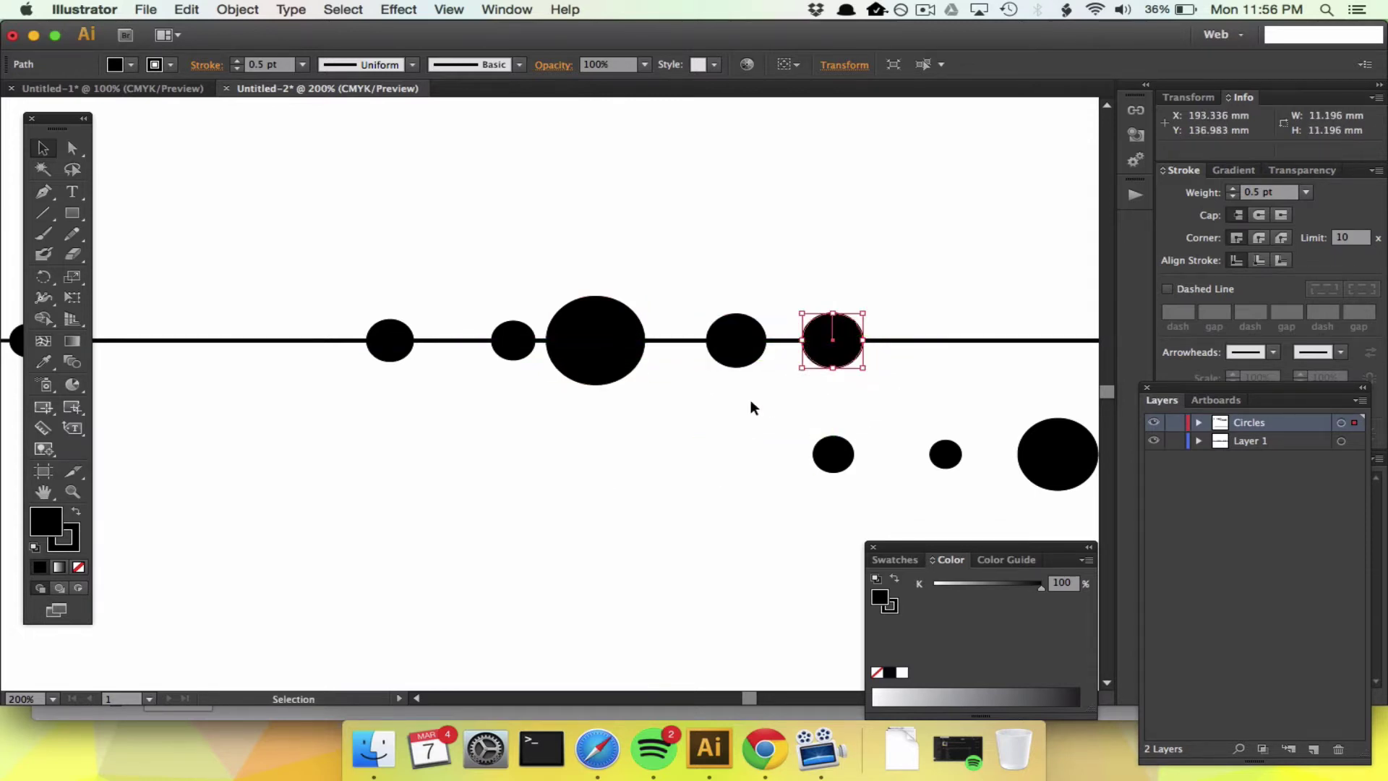
Center the circles for 260 and 157 on the next two closely spaced timeline points and the 1021 circle on the point after them.
{"action": "scroll", "coordinate": [751, 401], "scroll_direction": "right", "scroll_amount": 10}
{"action": "scroll", "coordinate": [750, 400], "scroll_direction": "up", "scroll_amount": 2}
{"action": "left_click_drag", "start_coordinate": [417, 491], "coordinate": [762, 378]}
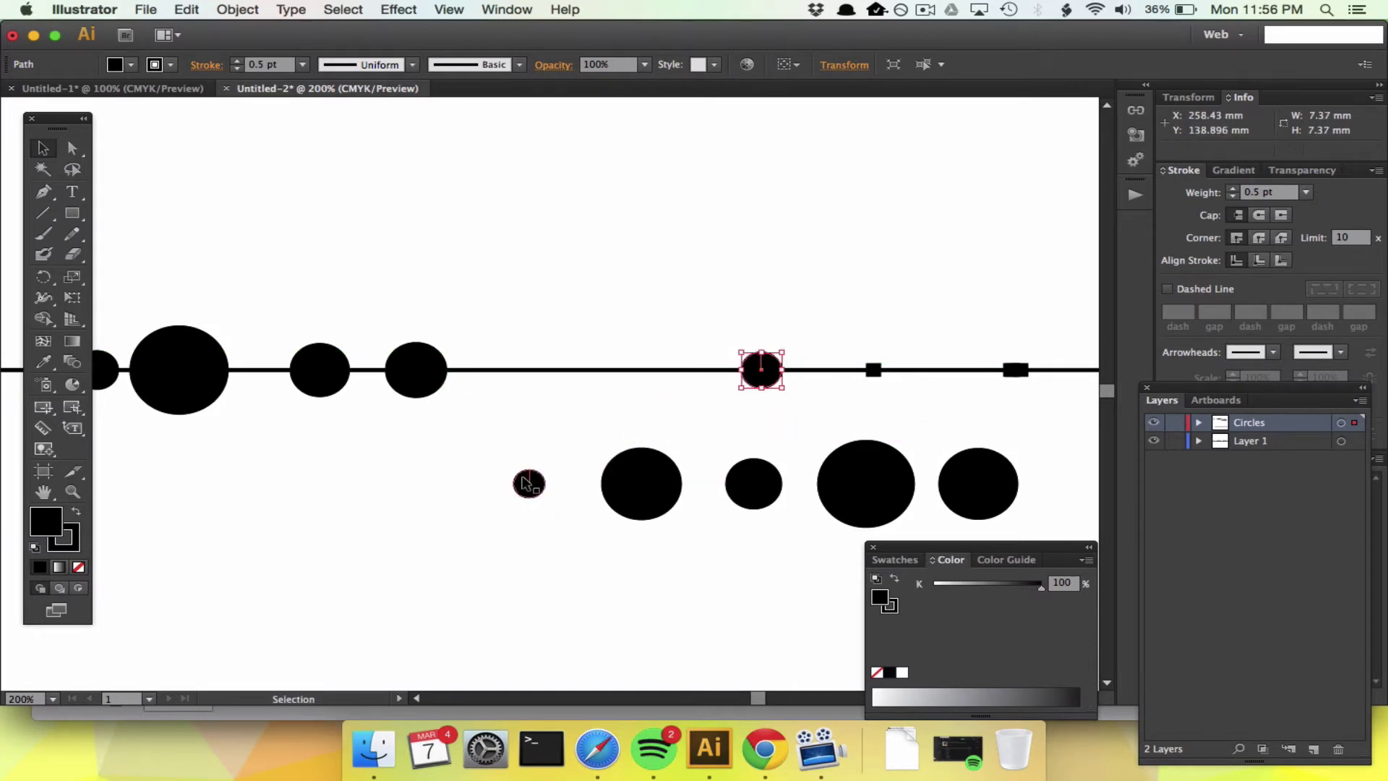
{"action": "left_click_drag", "start_coordinate": [523, 490], "coordinate": [765, 378]}
{"action": "left_click", "coordinate": [767, 422]}
{"action": "scroll", "coordinate": [768, 423], "scroll_direction": "right", "scroll_amount": 8}
{"action": "scroll", "coordinate": [767, 423], "scroll_direction": "up", "scroll_amount": 1}
{"action": "left_click_drag", "start_coordinate": [404, 509], "coordinate": [633, 398]}
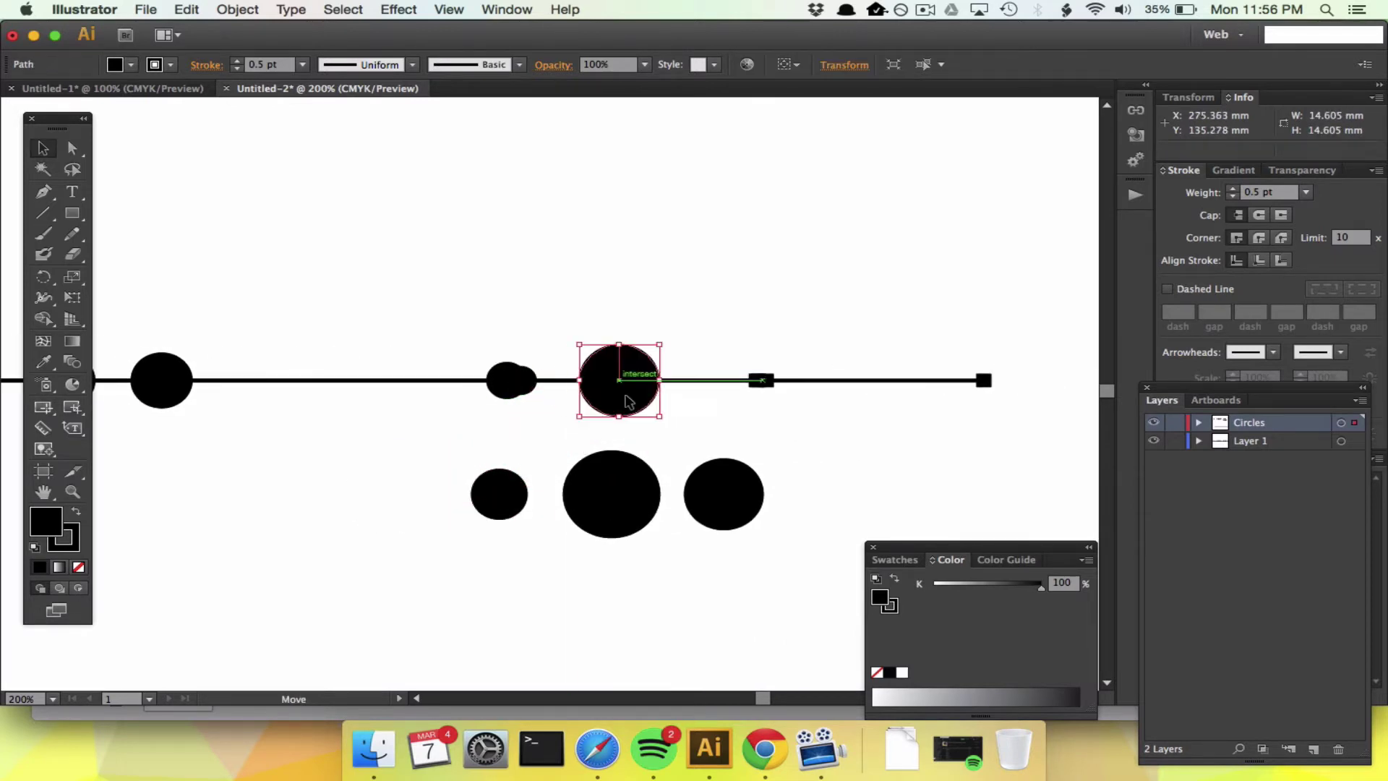
Place the circles for 1000, 1500 and 500 on the overlapping points just before the timeline's end.
{"action": "scroll", "coordinate": [780, 393], "scroll_direction": "up", "scroll_amount": 3}
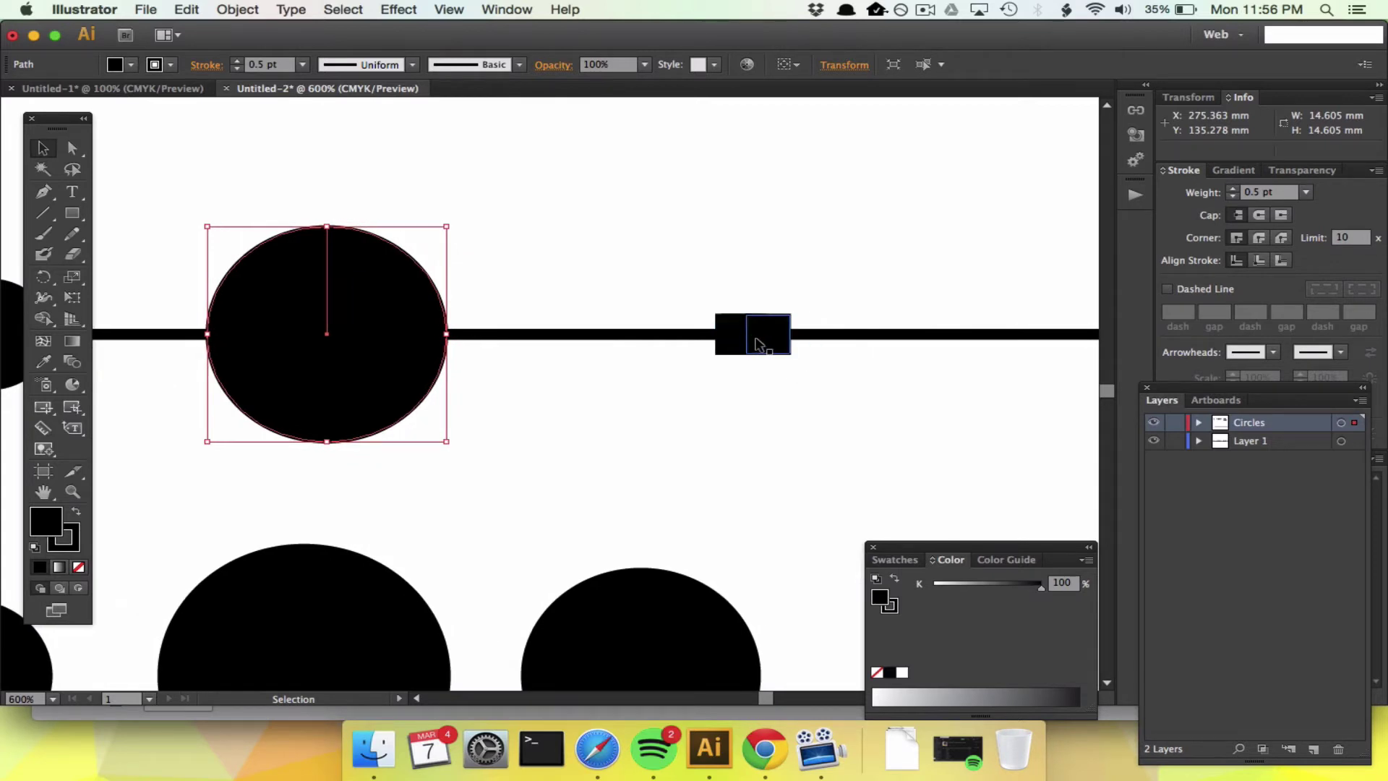
{"action": "left_click_drag", "start_coordinate": [619, 610], "coordinate": [742, 284]}
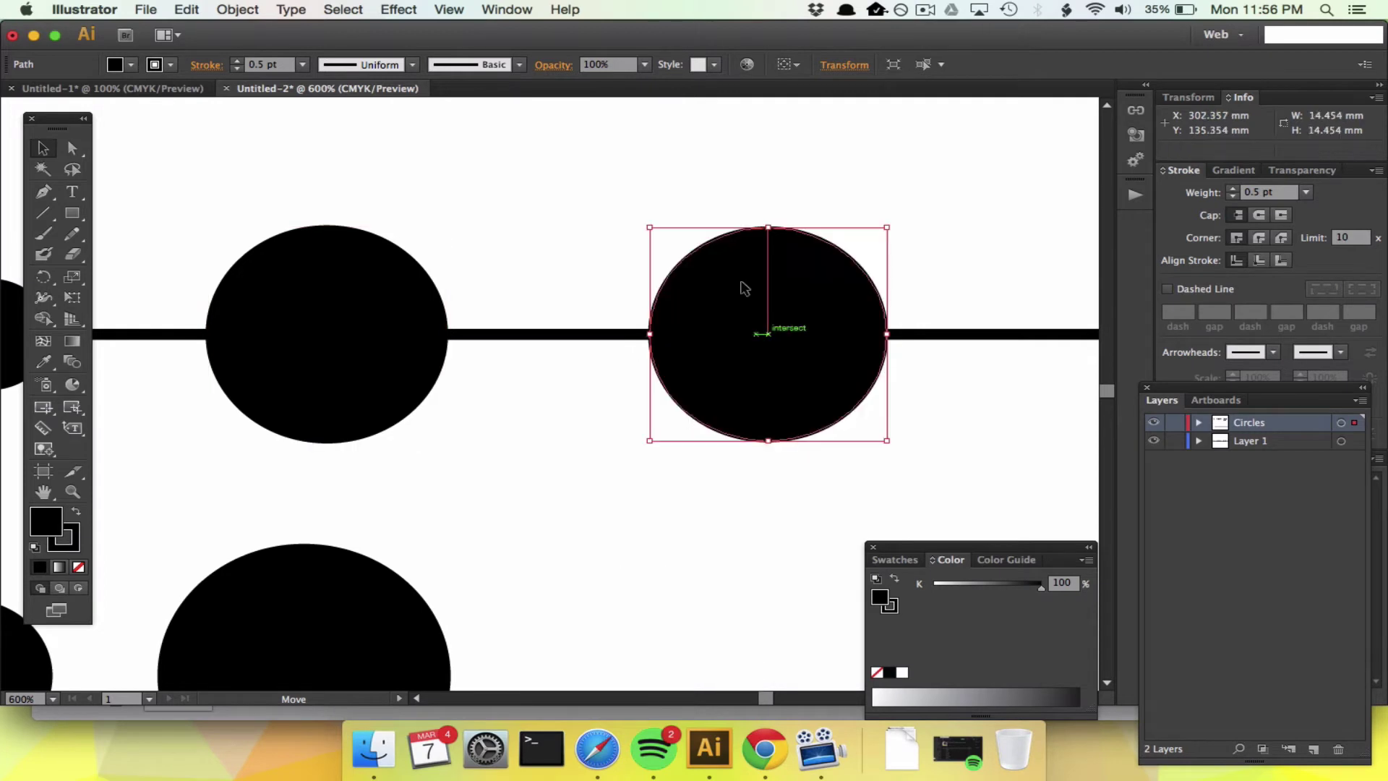
{"action": "left_click_drag", "start_coordinate": [340, 623], "coordinate": [800, 280]}
{"action": "left_click", "coordinate": [420, 542]}
{"action": "scroll", "coordinate": [421, 542], "scroll_direction": "down", "scroll_amount": 3}
{"action": "scroll", "coordinate": [421, 543], "scroll_direction": "left", "scroll_amount": 3}
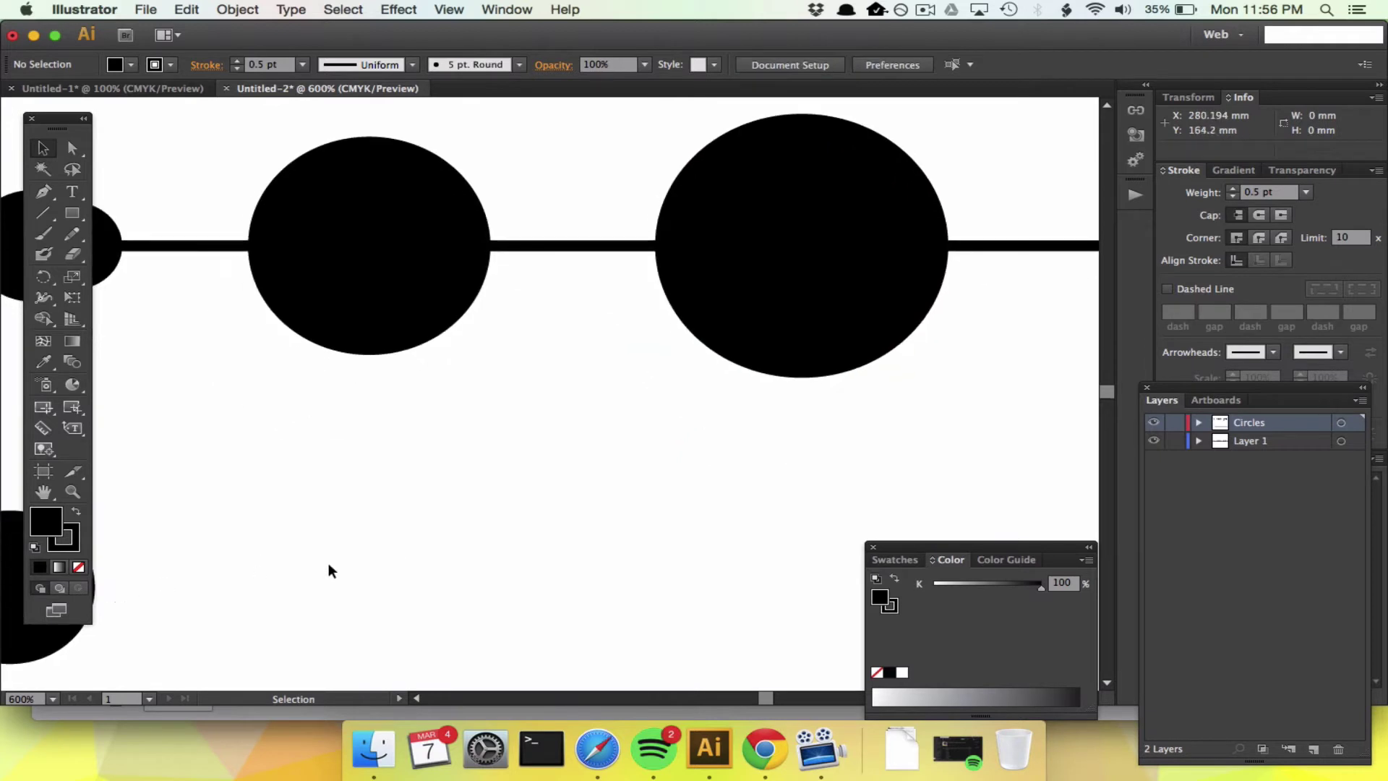
{"action": "scroll", "coordinate": [260, 567], "scroll_direction": "left", "scroll_amount": 2}
{"action": "left_click_drag", "start_coordinate": [120, 547], "coordinate": [897, 212]}
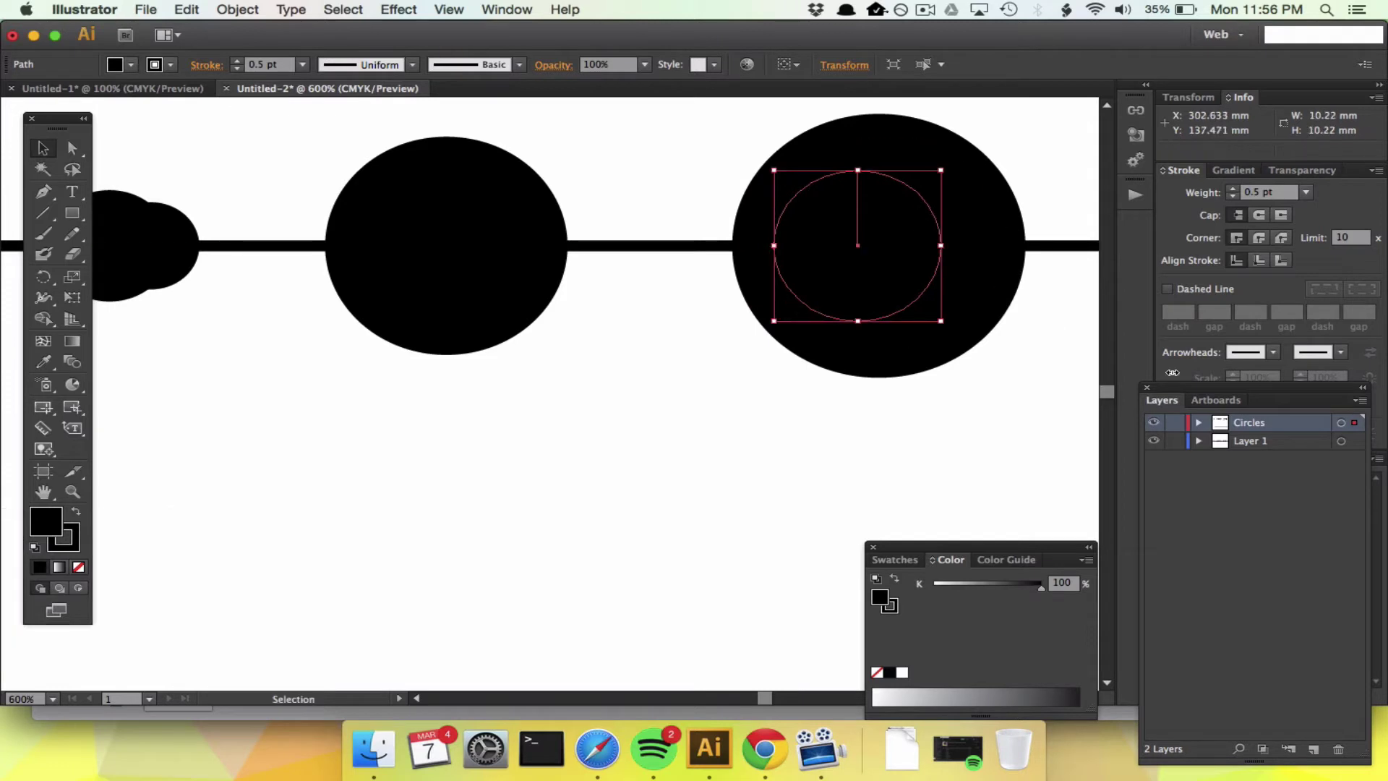
Set the opacity of everything on the Circles layer to 50%.
{"action": "left_click", "coordinate": [1342, 423]}
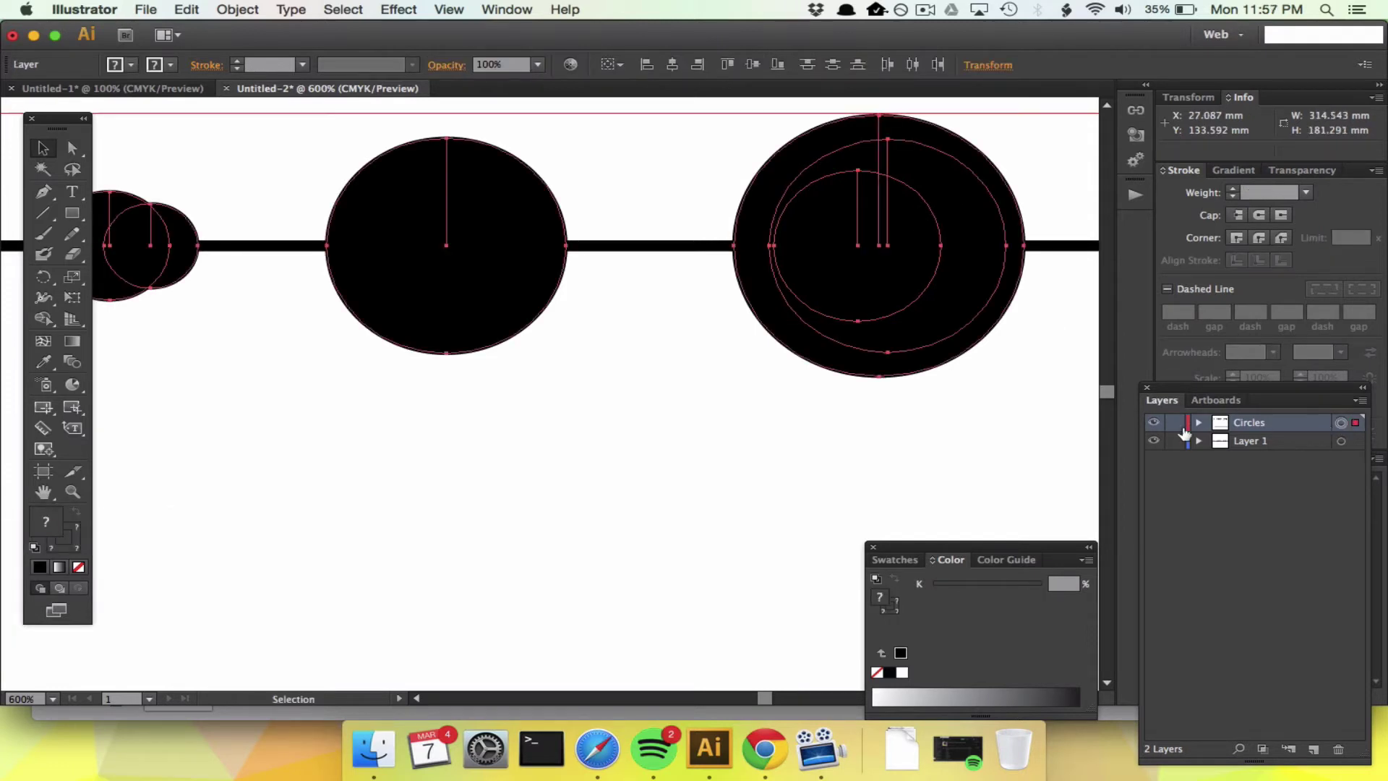
{"action": "left_click", "coordinate": [1199, 424]}
{"action": "left_click", "coordinate": [1328, 441]}
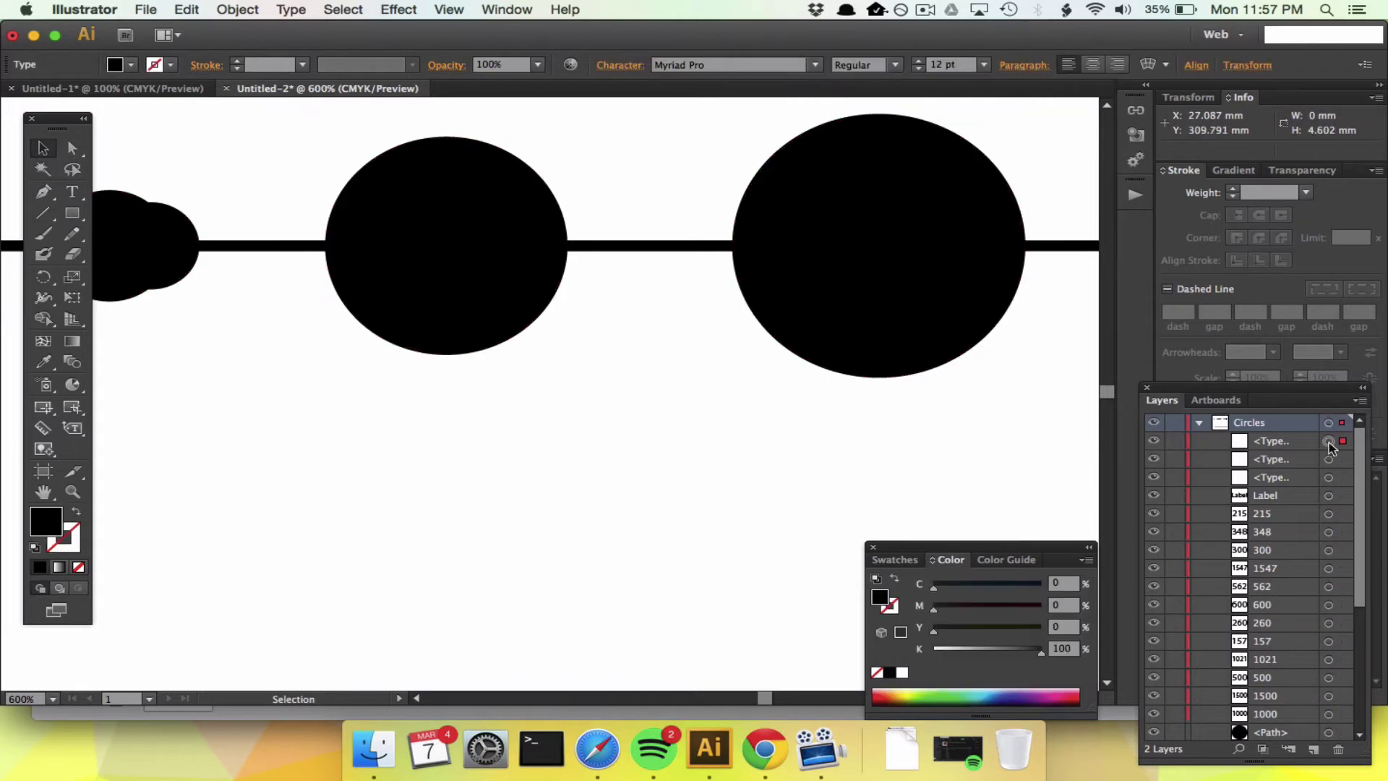
{"action": "left_click", "coordinate": [1246, 423], "text": "alt"}
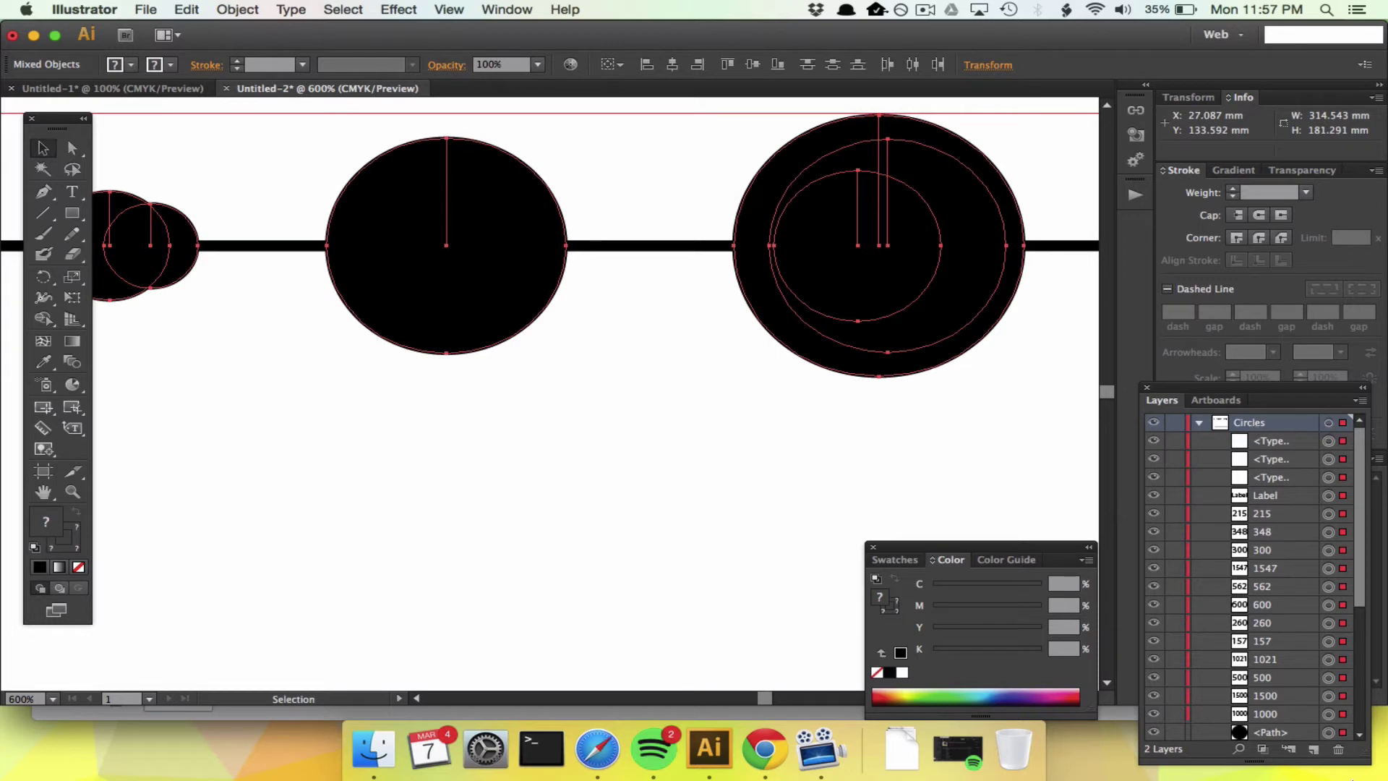
{"action": "left_click", "coordinate": [538, 65]}
{"action": "left_click", "coordinate": [557, 176]}
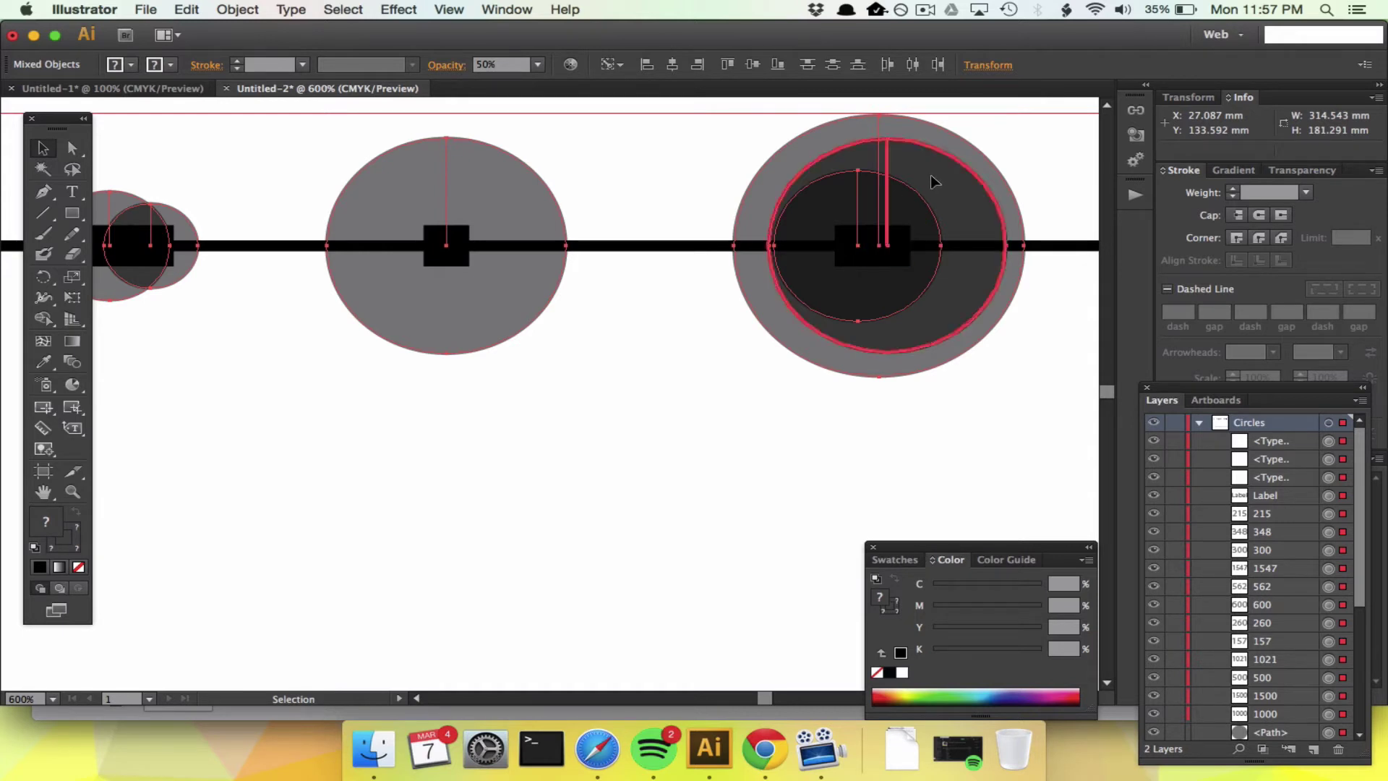
{"action": "left_click", "coordinate": [818, 434]}
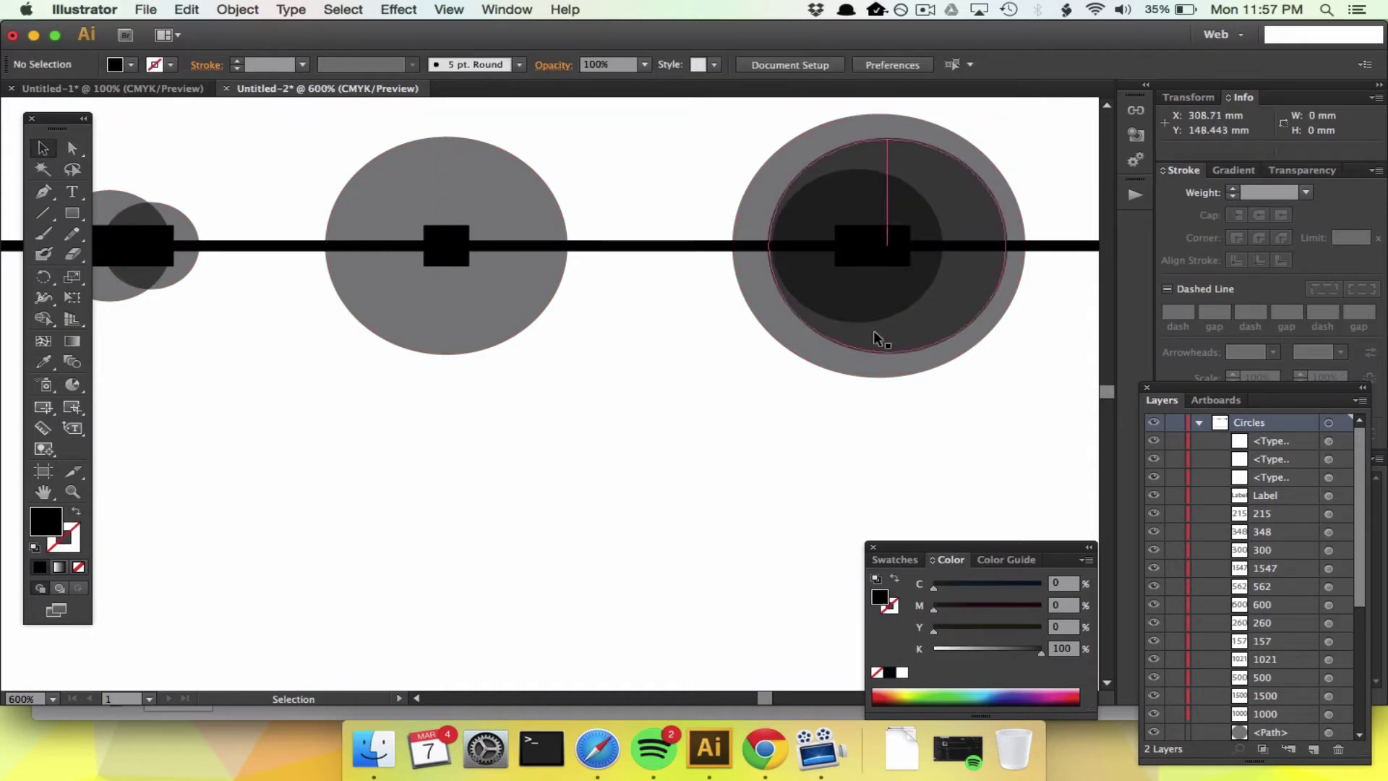
Shift the largest circle in the overlapping group near the timeline's end slightly back toward the start of the line.
{"action": "mouse_move", "coordinate": [884, 371]}
{"action": "left_mouse_down"}
{"action": "mouse_move", "coordinate": [858, 372]}
{"action": "mouse_move", "coordinate": [870, 371]}
{"action": "left_mouse_up"}
{"action": "left_click", "coordinate": [811, 417]}
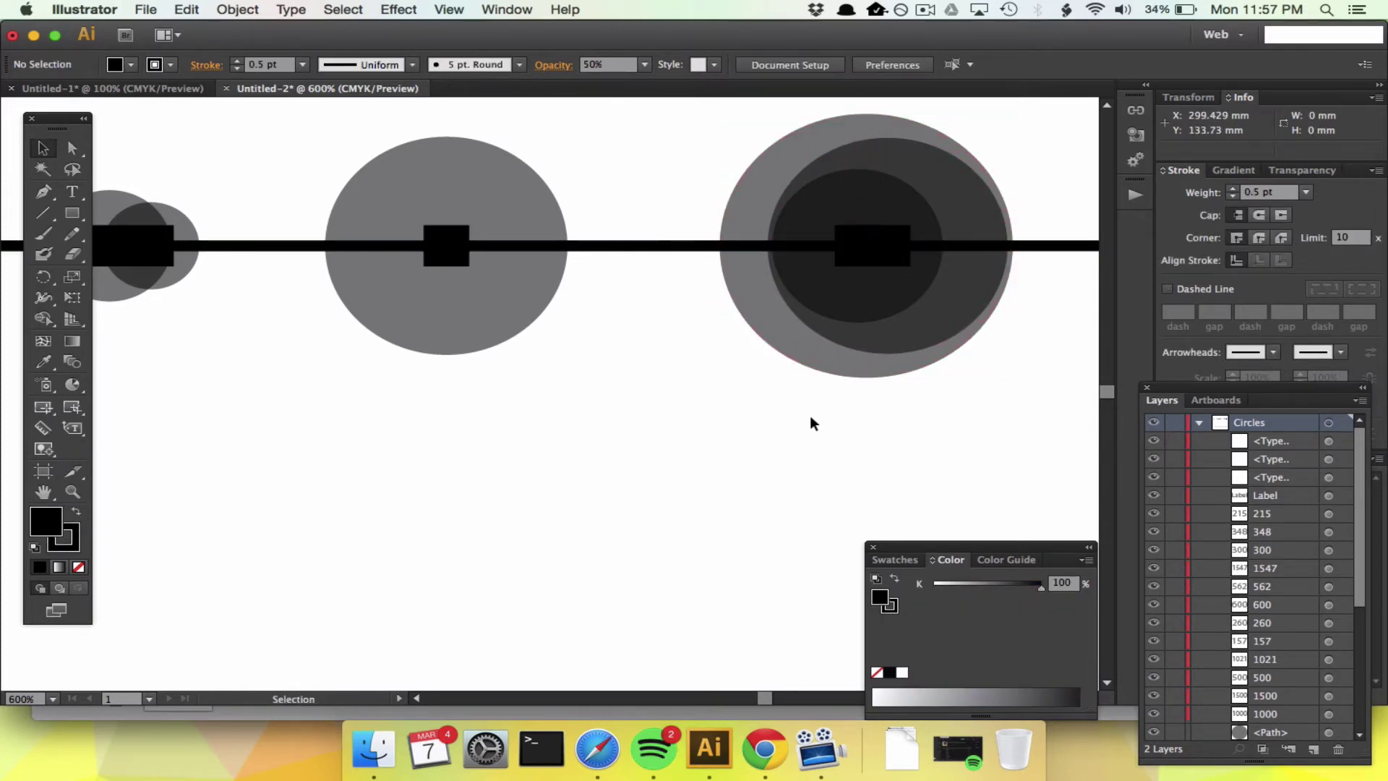
{"action": "key", "text": "super+minus"}
{"action": "key", "text": "super+minus"}
{"action": "key", "text": "super+minus"}
{"action": "key", "text": "super+minus"}
{"action": "key", "text": "super+minus"}
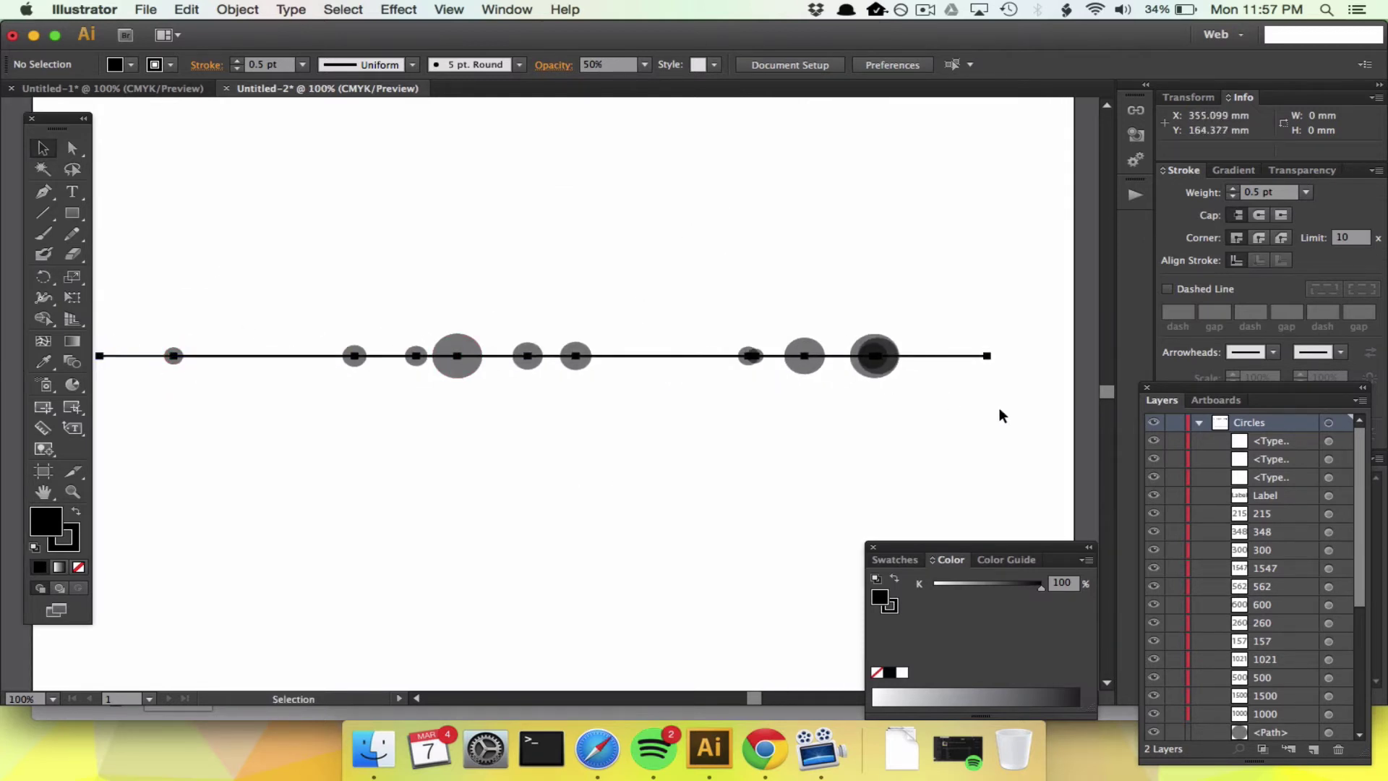
{"action": "key", "text": "super+plus"}
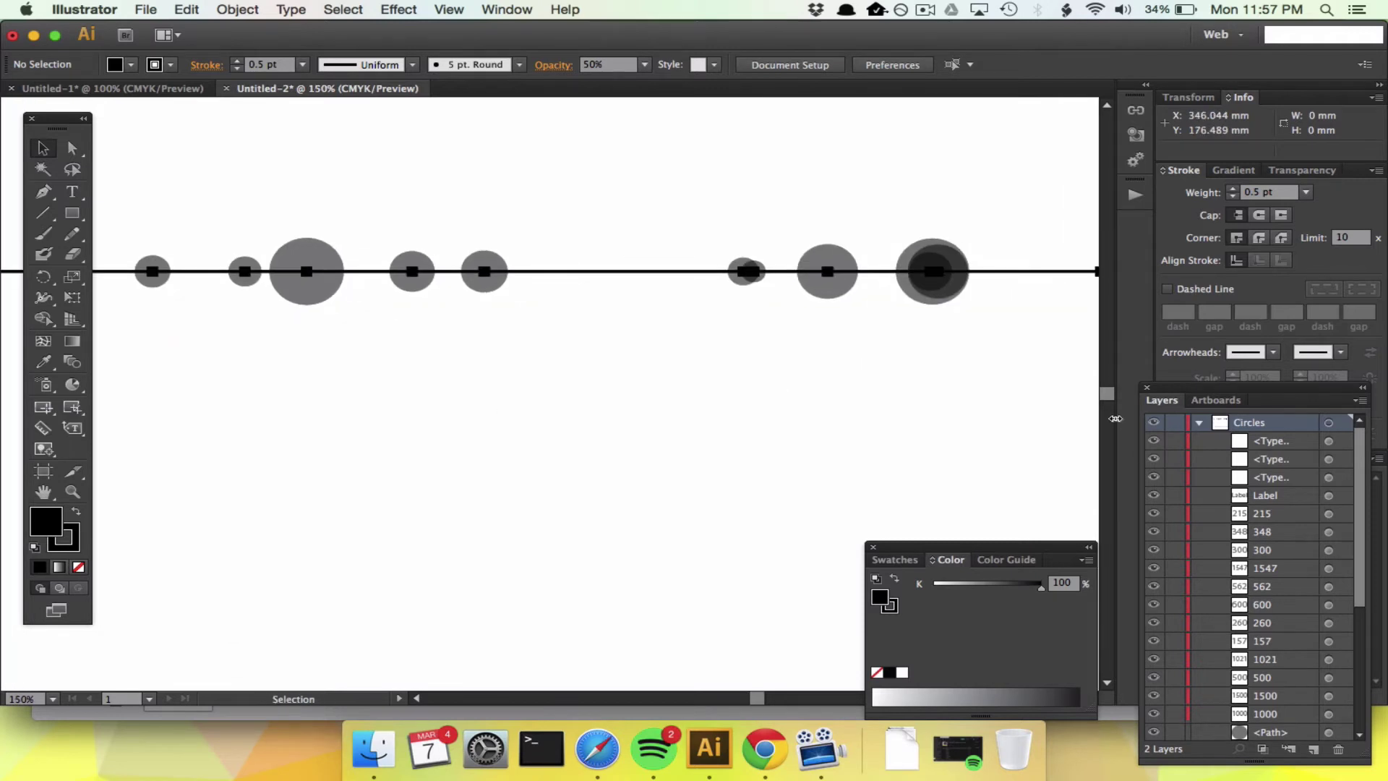
Fill everything on the Circles layer with ff0000 and switch the color mode from grayscale to RGB.
{"action": "left_click", "coordinate": [1258, 426], "text": "alt"}
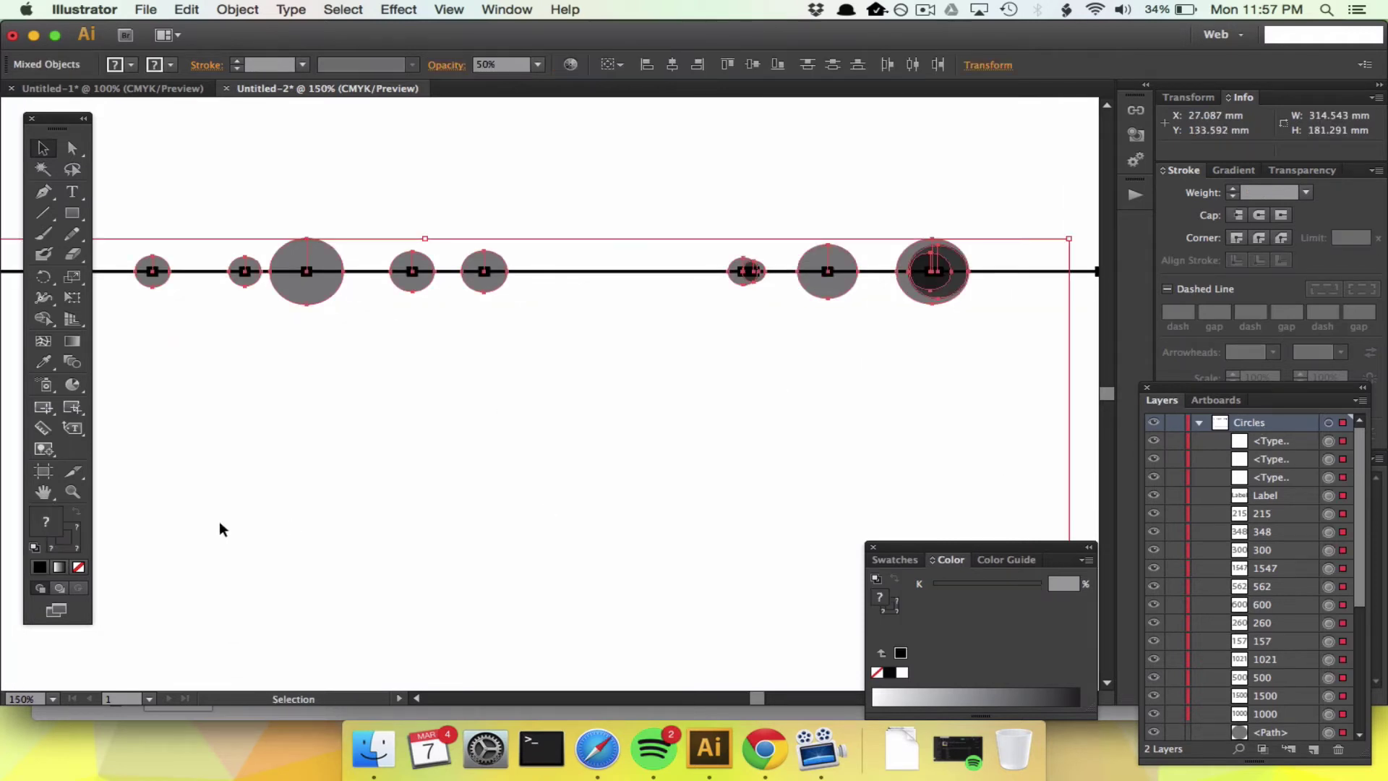
{"action": "double_click", "coordinate": [45, 527]}
{"action": "type", "text": "ff0000"}
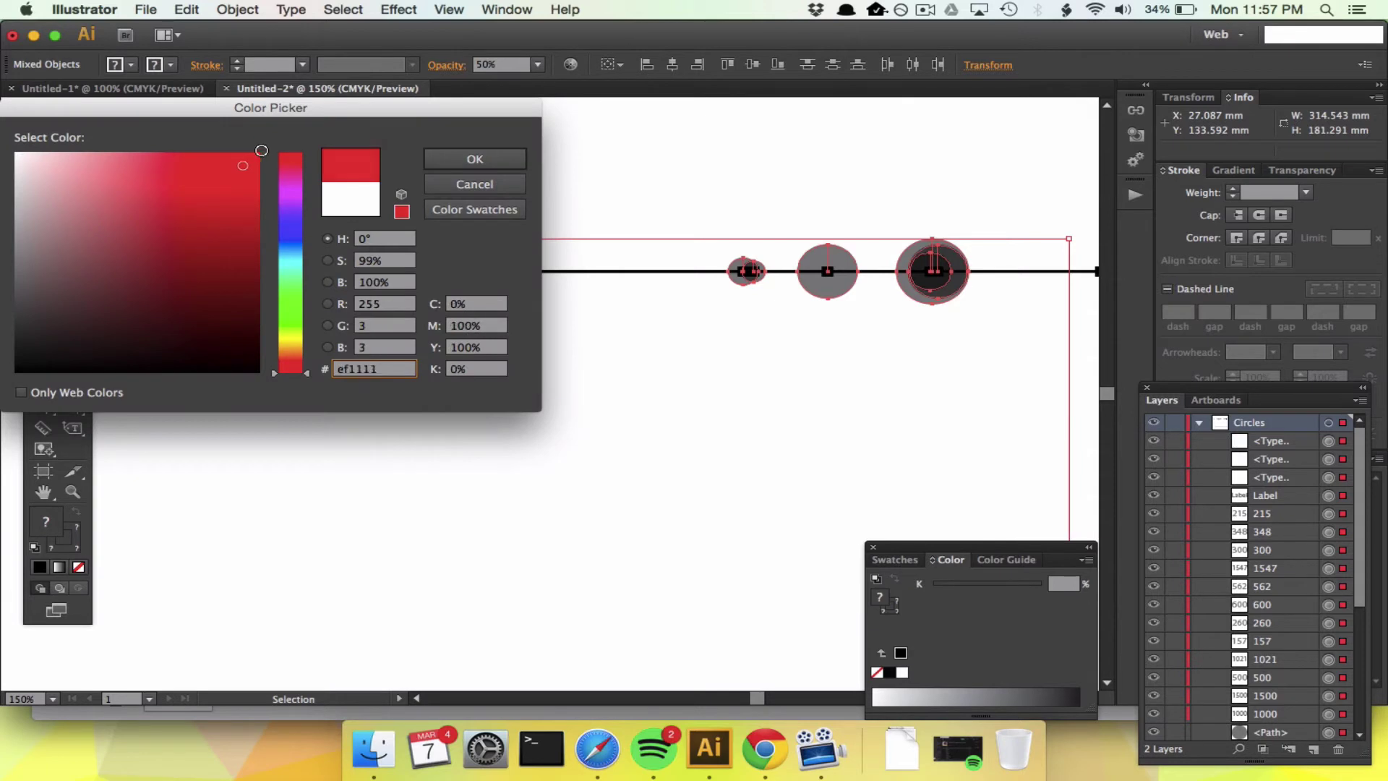
{"action": "left_click", "coordinate": [517, 160]}
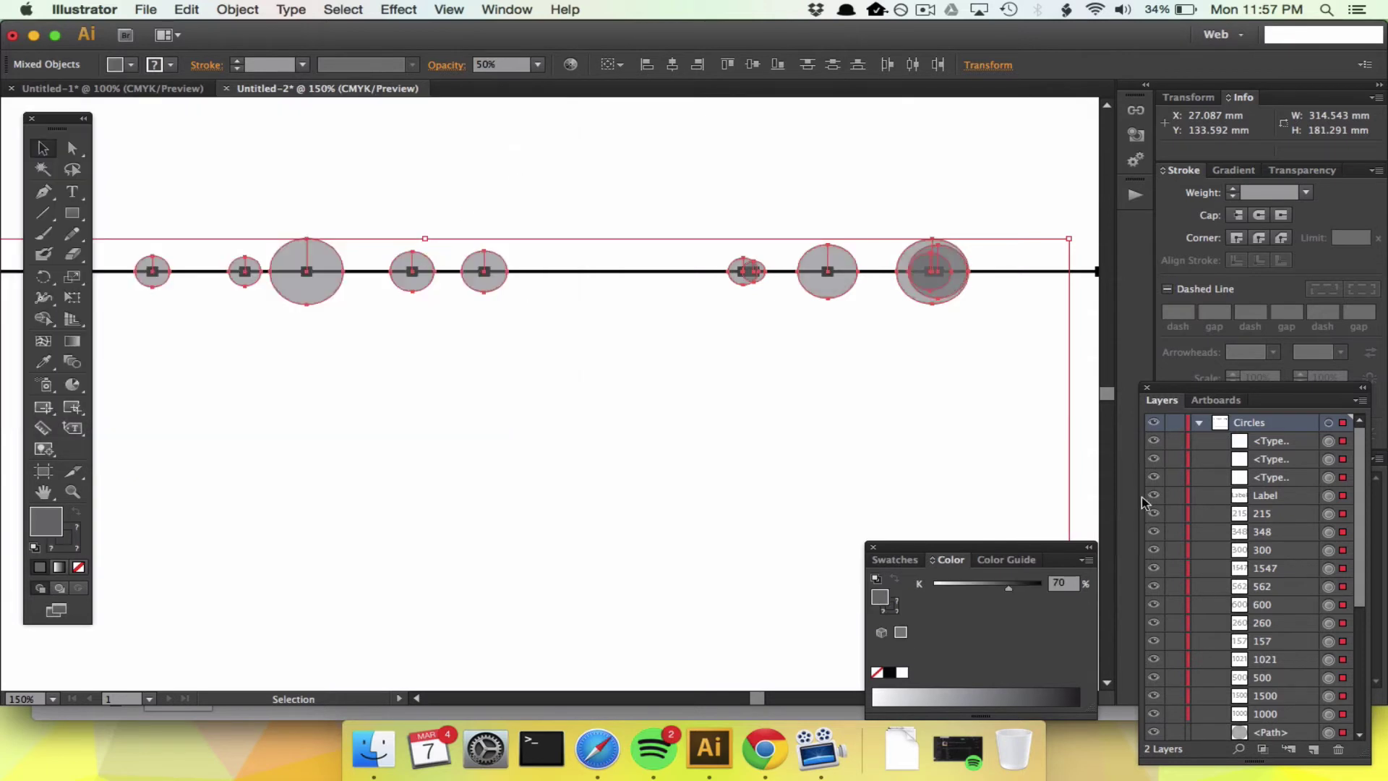
{"action": "left_click", "coordinate": [1082, 565]}
{"action": "left_click", "coordinate": [1131, 585]}
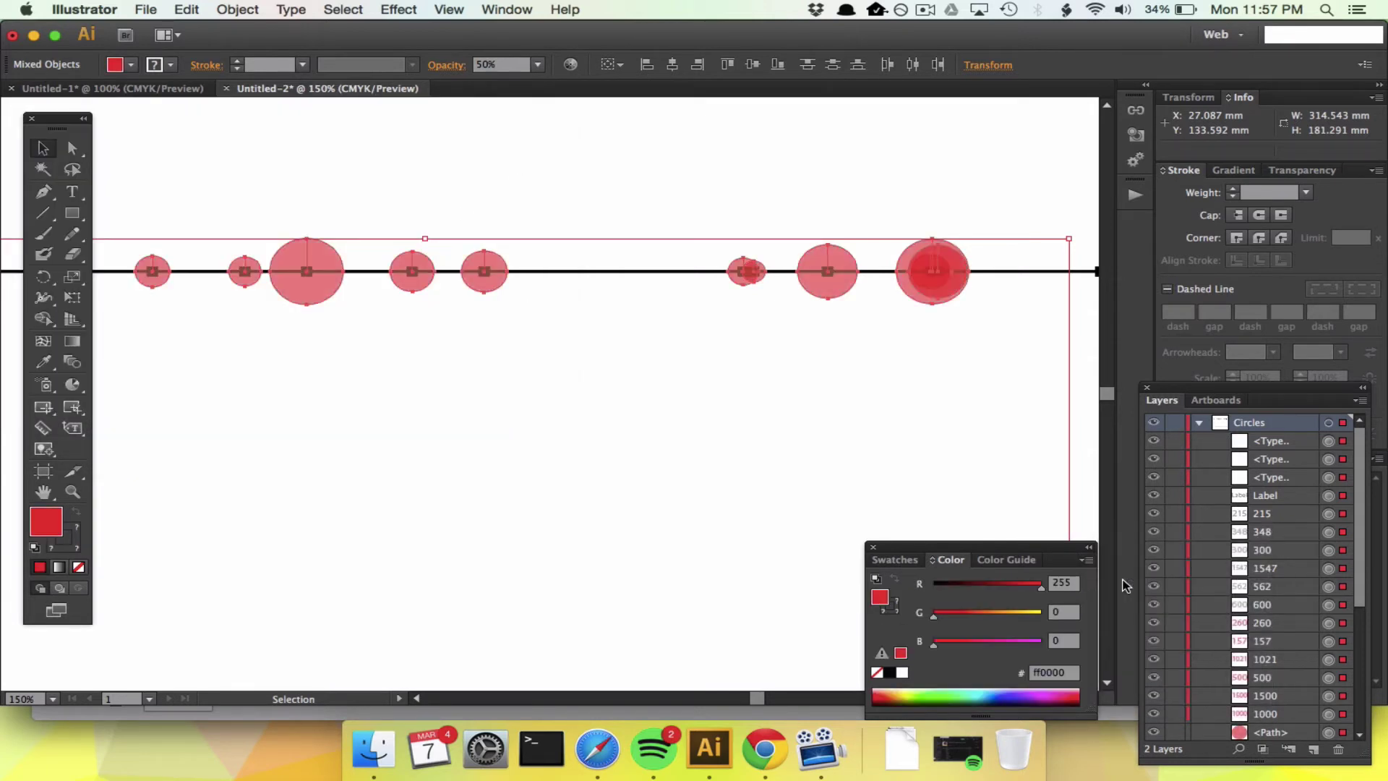
Darken the fill of the selected circles to the deep red 871a1a.
{"action": "double_click", "coordinate": [49, 524]}
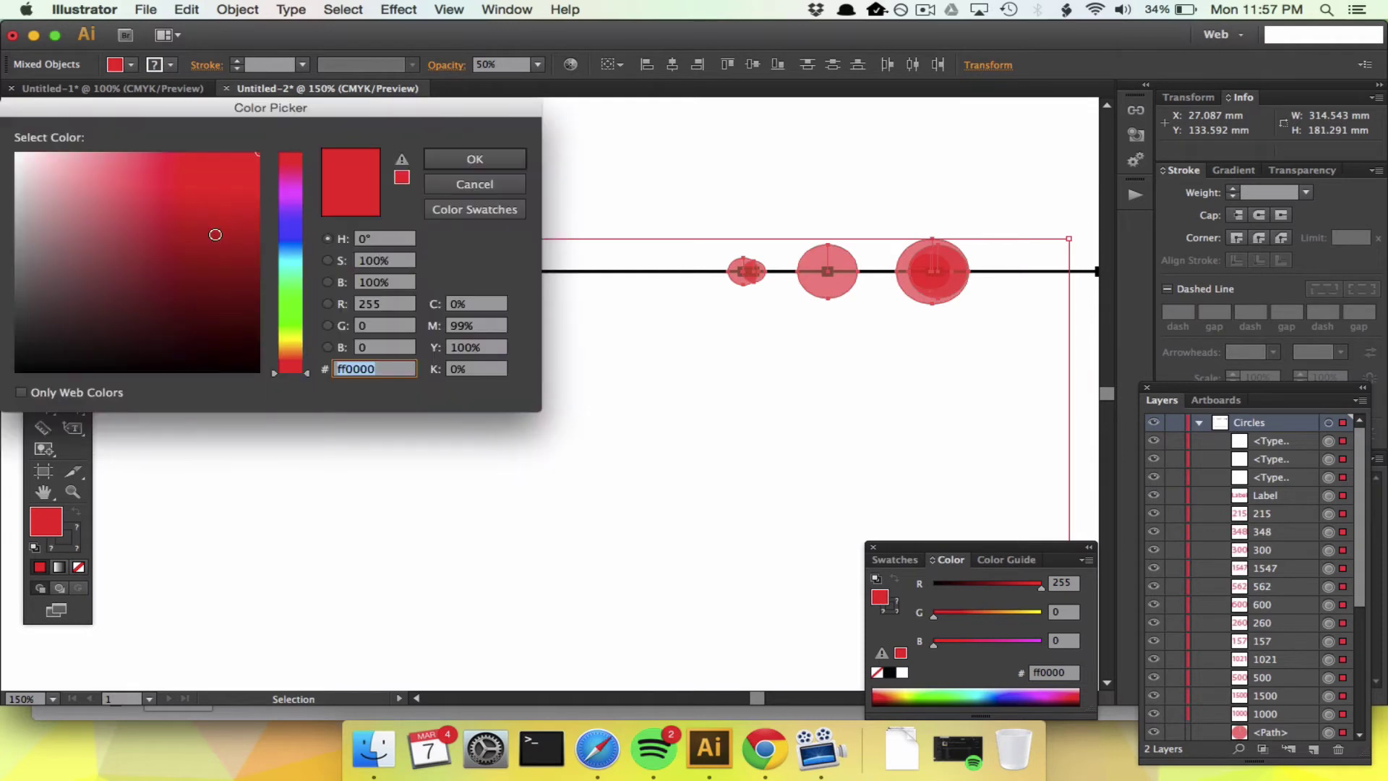
{"action": "left_click", "coordinate": [214, 254]}
{"action": "left_click", "coordinate": [474, 157]}
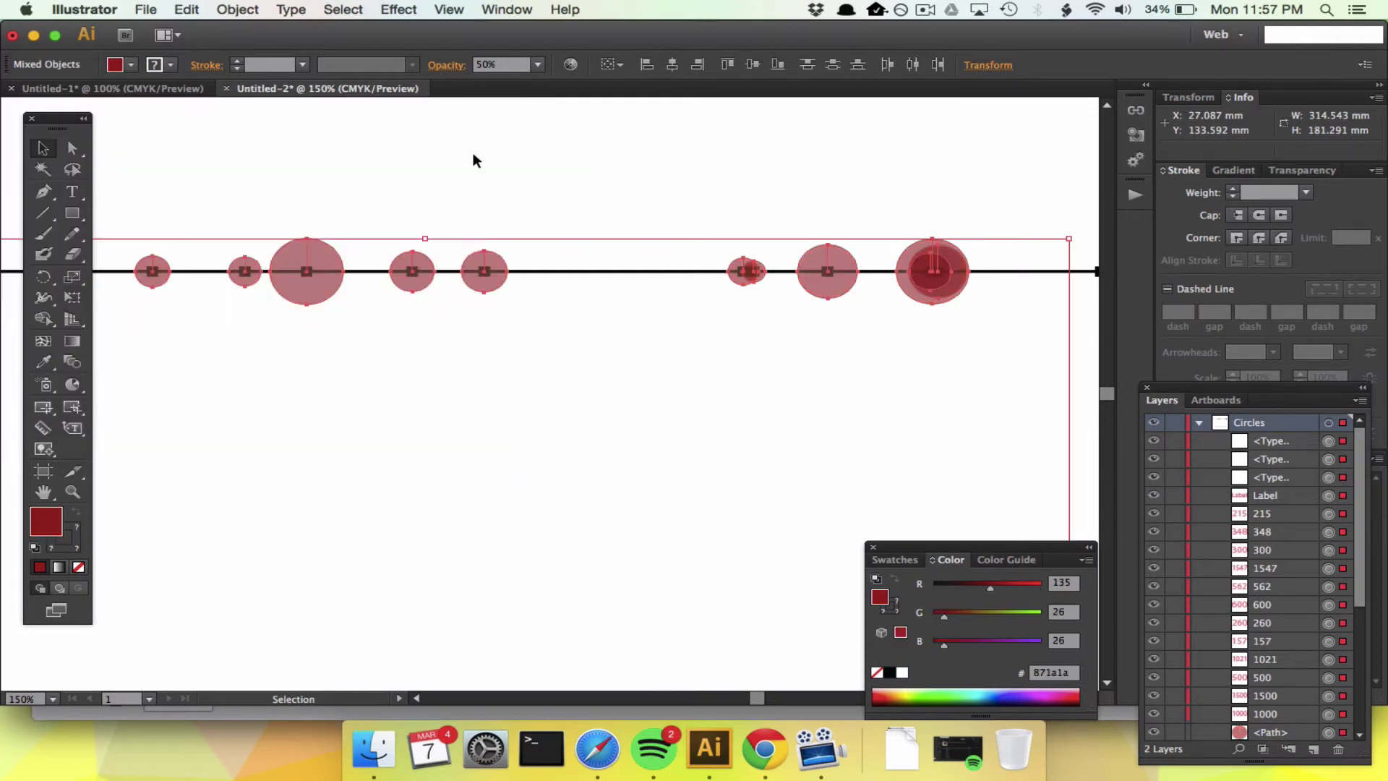
{"action": "left_click", "coordinate": [596, 387]}
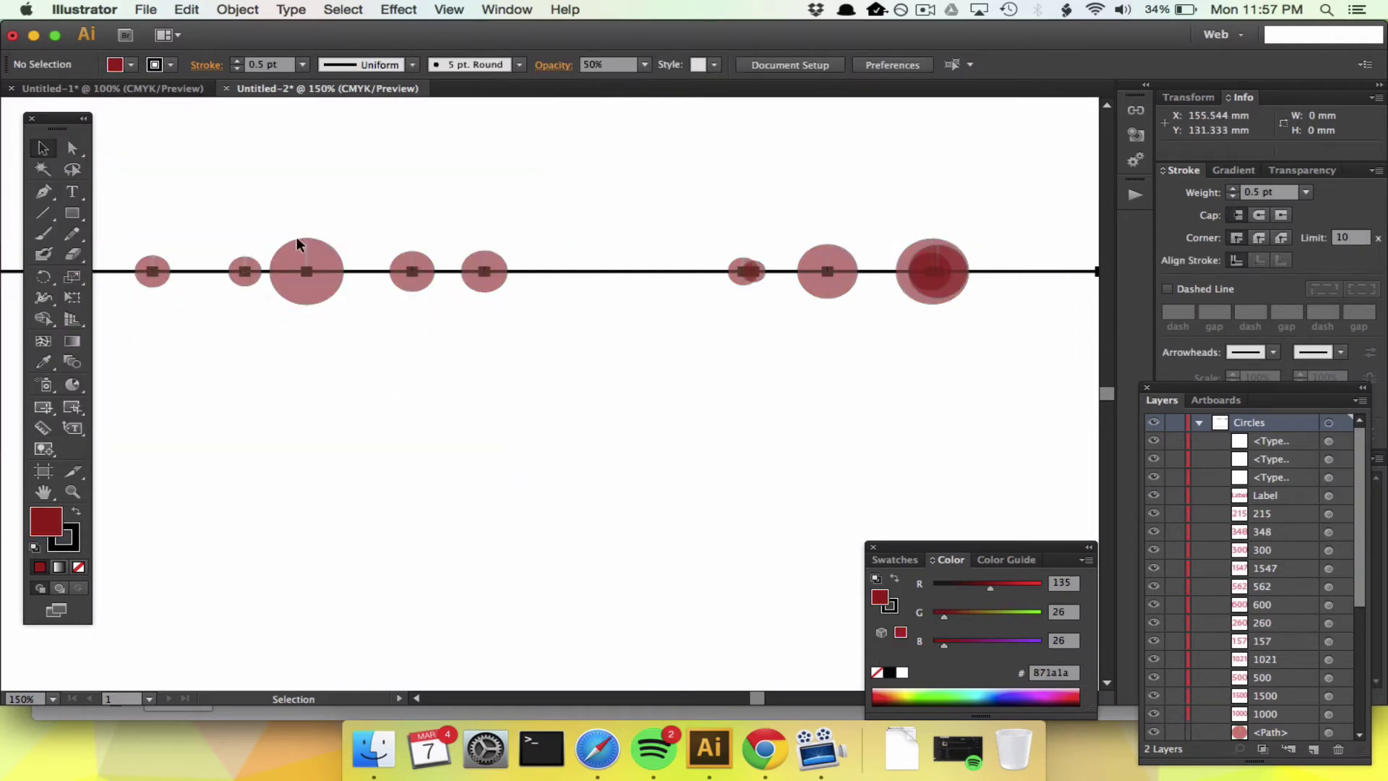
Remove the stroke from everything on the Circles layer.
{"action": "left_click", "coordinate": [1252, 428], "text": "alt"}
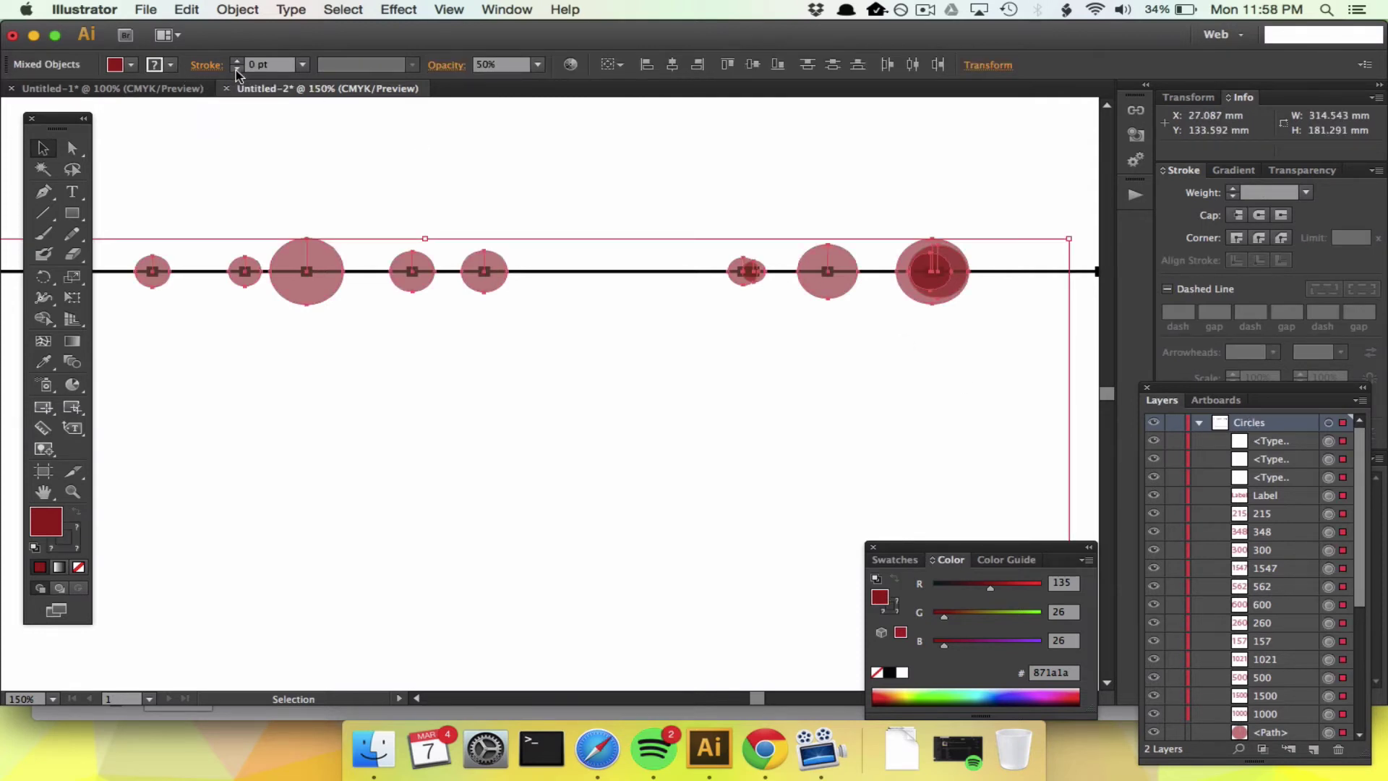
{"action": "left_click", "coordinate": [358, 413]}
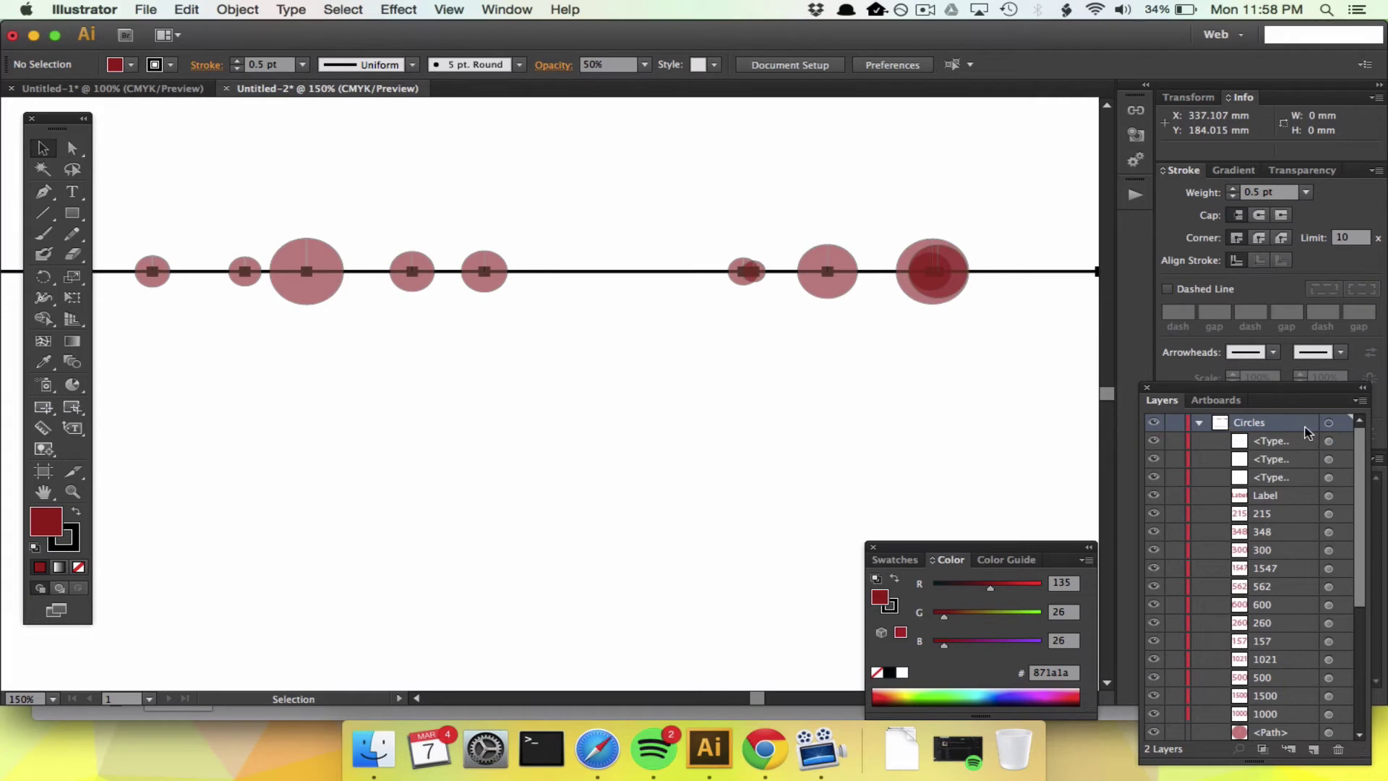
{"action": "left_click", "coordinate": [1253, 428], "text": "alt"}
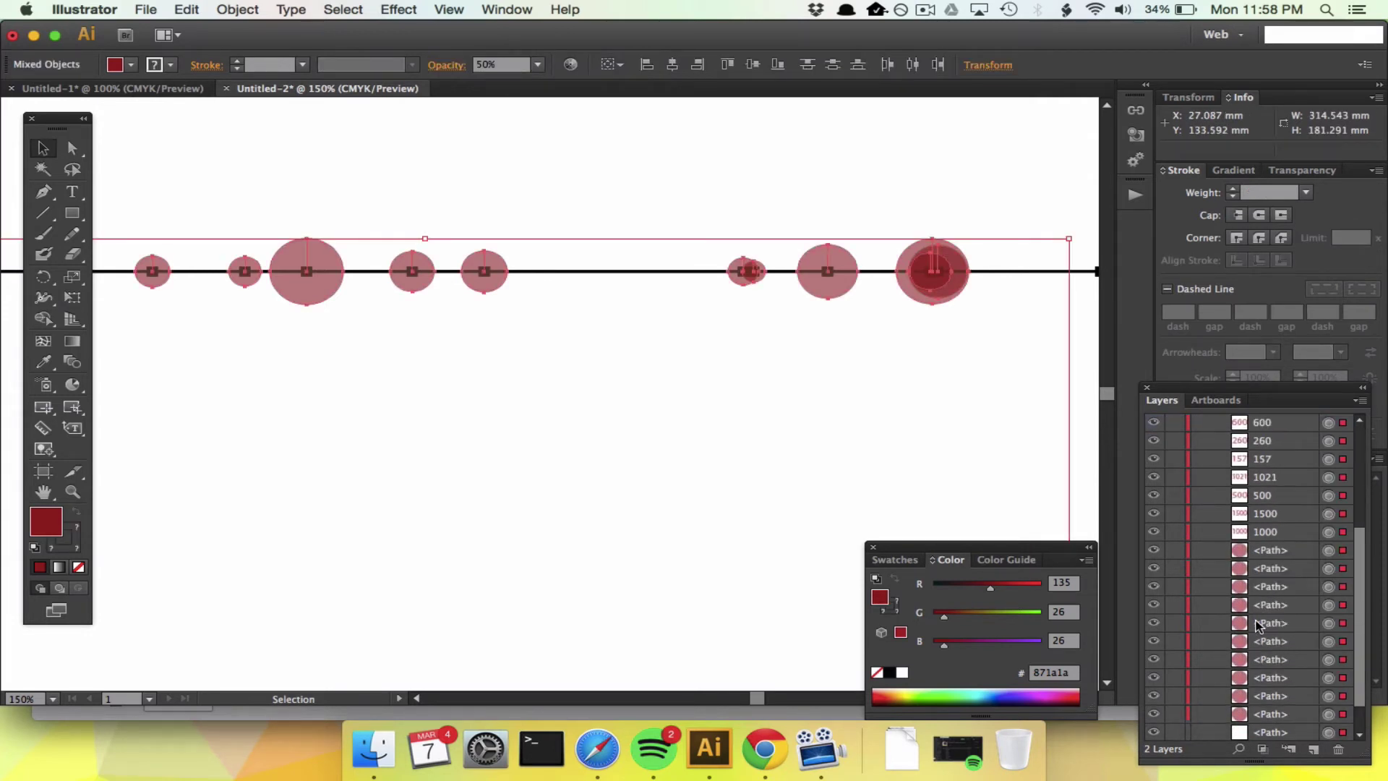
{"action": "left_click", "coordinate": [77, 547]}
{"action": "left_click", "coordinate": [78, 568]}
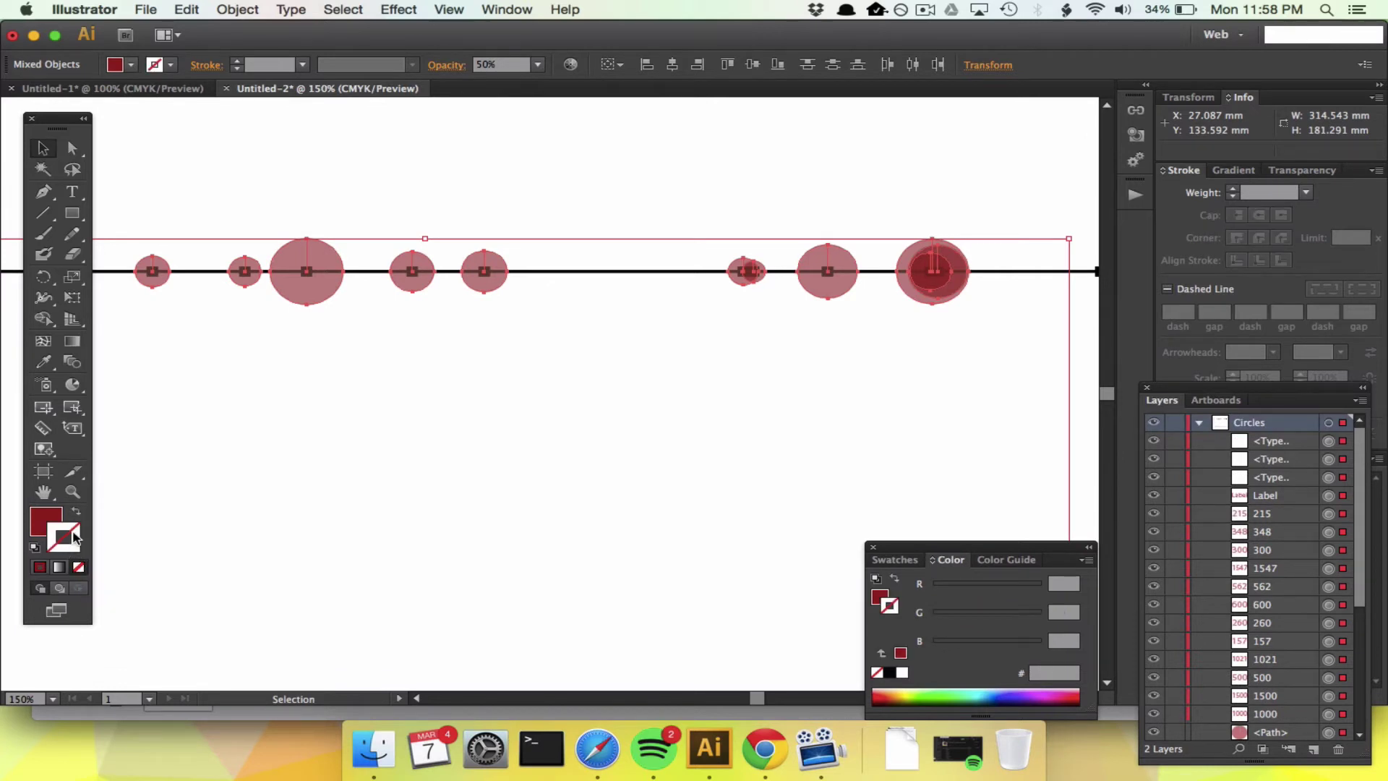
{"action": "left_click", "coordinate": [288, 377]}
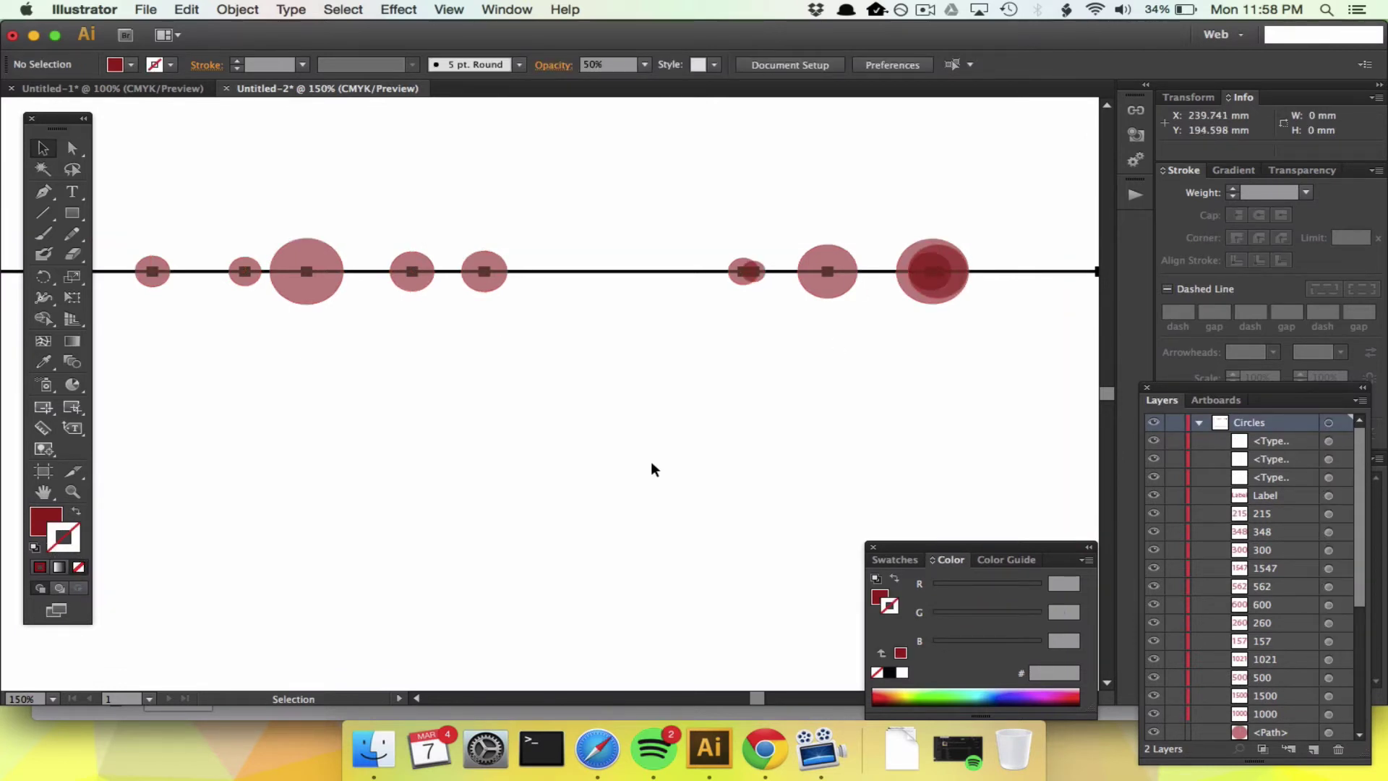
Delete the row of leftover text labels and values below the timeline.
{"action": "scroll", "coordinate": [651, 461], "scroll_direction": "down", "scroll_amount": 5}
{"action": "key", "text": "super+minus"}
{"action": "key", "text": "super+minus"}
{"action": "key", "text": "super+minus"}
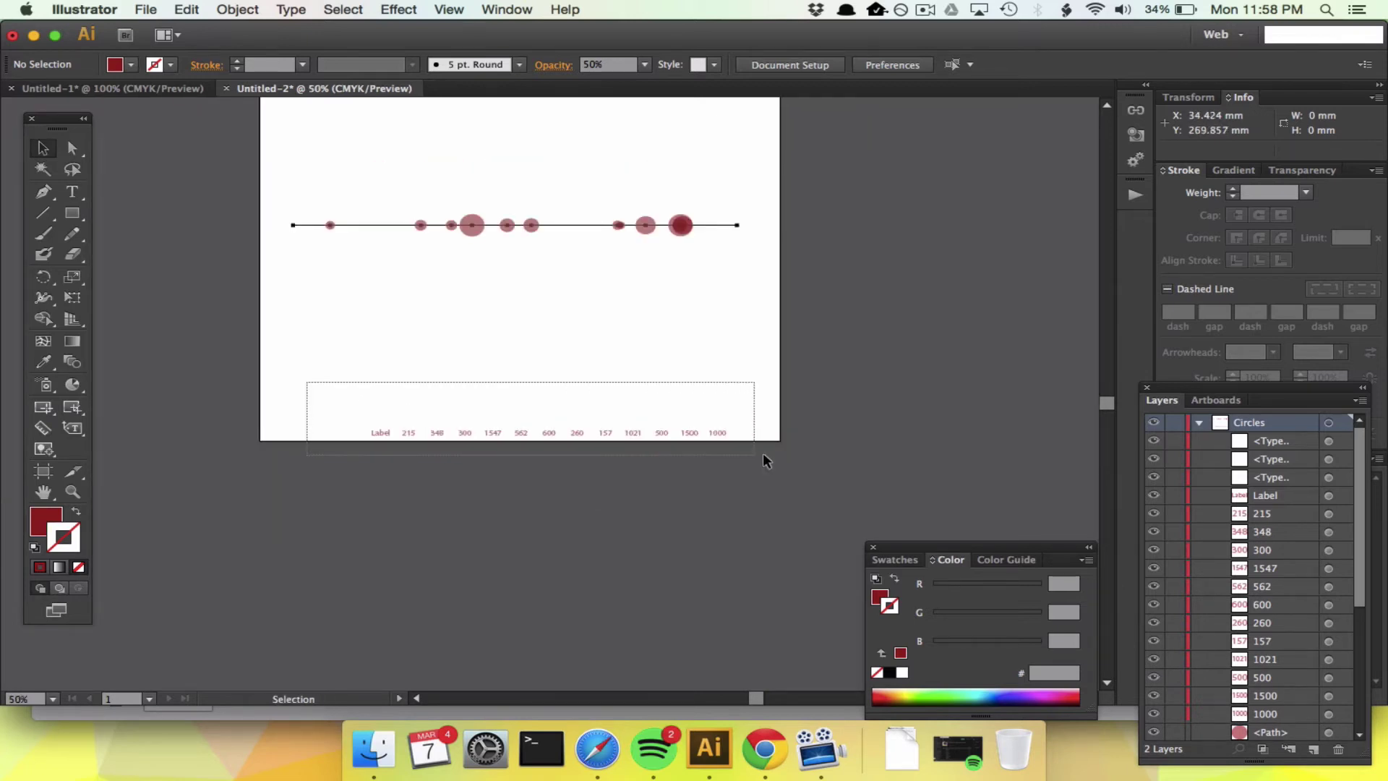
{"action": "left_click", "coordinate": [746, 454]}
{"action": "key", "text": "Delete"}
Collapse the Circles layer and select all the square point-marker paths inside Layer 1.
{"action": "key", "text": "super+1"}
{"action": "scroll", "coordinate": [533, 349], "scroll_direction": "left", "scroll_amount": 3}
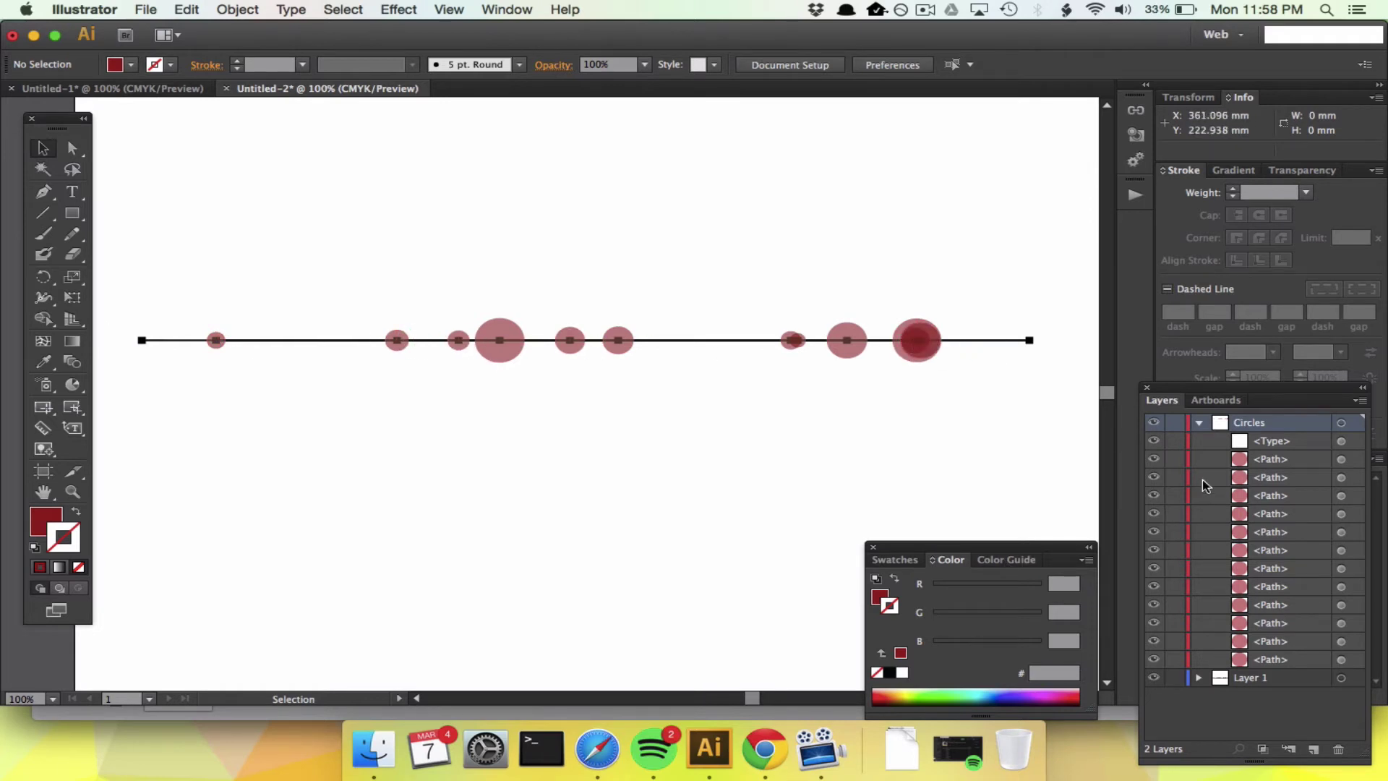
{"action": "left_click", "coordinate": [1200, 423]}
{"action": "left_click", "coordinate": [1198, 441]}
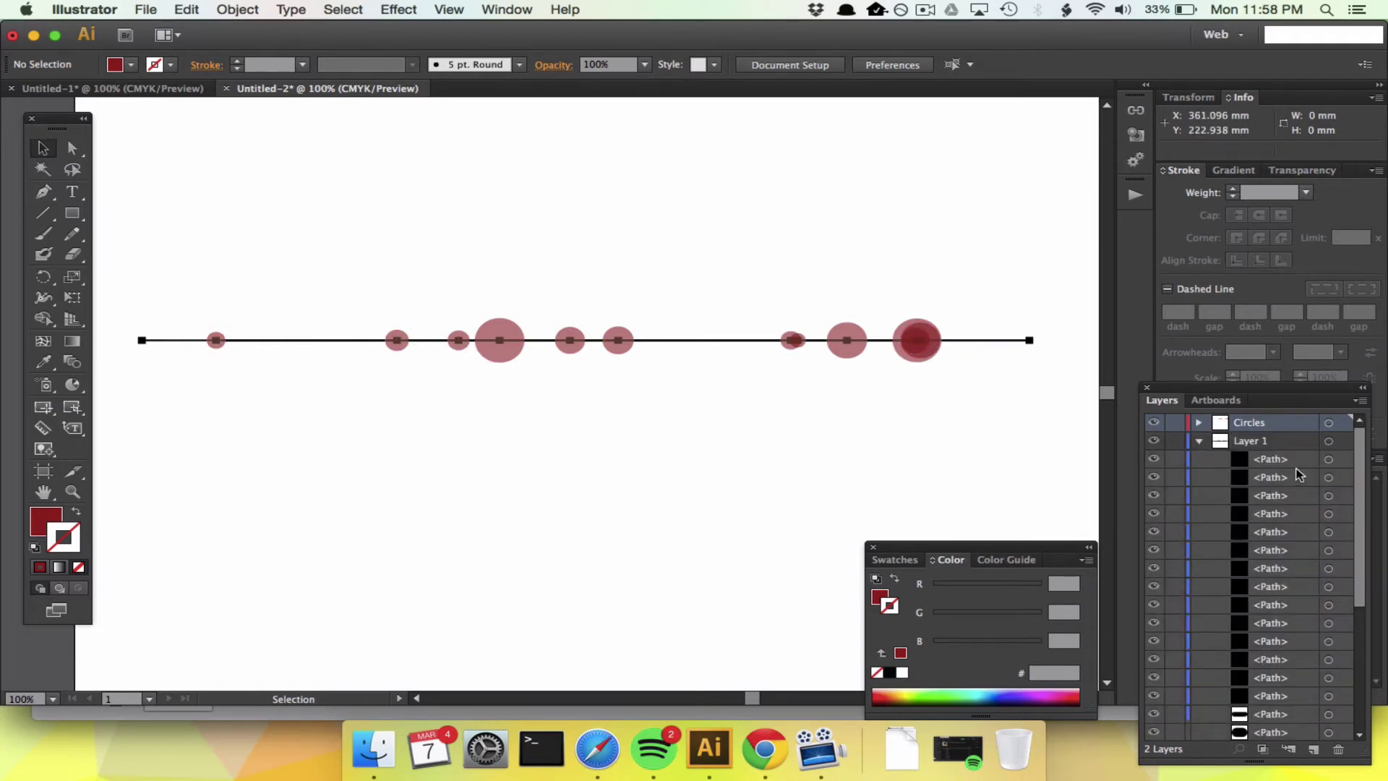
{"action": "left_click", "coordinate": [1329, 459]}
{"action": "left_click", "coordinate": [1328, 477], "text": "shift"}
{"action": "left_click", "coordinate": [1328, 496], "text": "shift"}
{"action": "left_click", "coordinate": [1328, 514], "text": "shift"}
{"action": "left_click", "coordinate": [1329, 531], "text": "shift"}
{"action": "left_click", "coordinate": [1328, 550], "text": "shift"}
{"action": "left_click", "coordinate": [1328, 569], "text": "shift"}
{"action": "left_click", "coordinate": [1328, 587], "text": "shift"}
{"action": "left_click", "coordinate": [1328, 604], "text": "shift"}
{"action": "left_click", "coordinate": [1329, 623], "text": "shift"}
{"action": "left_click", "coordinate": [1328, 640], "text": "shift"}
{"action": "left_click", "coordinate": [1328, 658], "text": "shift"}
{"action": "left_click", "coordinate": [1328, 678], "text": "shift"}
{"action": "left_click", "coordinate": [1328, 695], "text": "shift"}
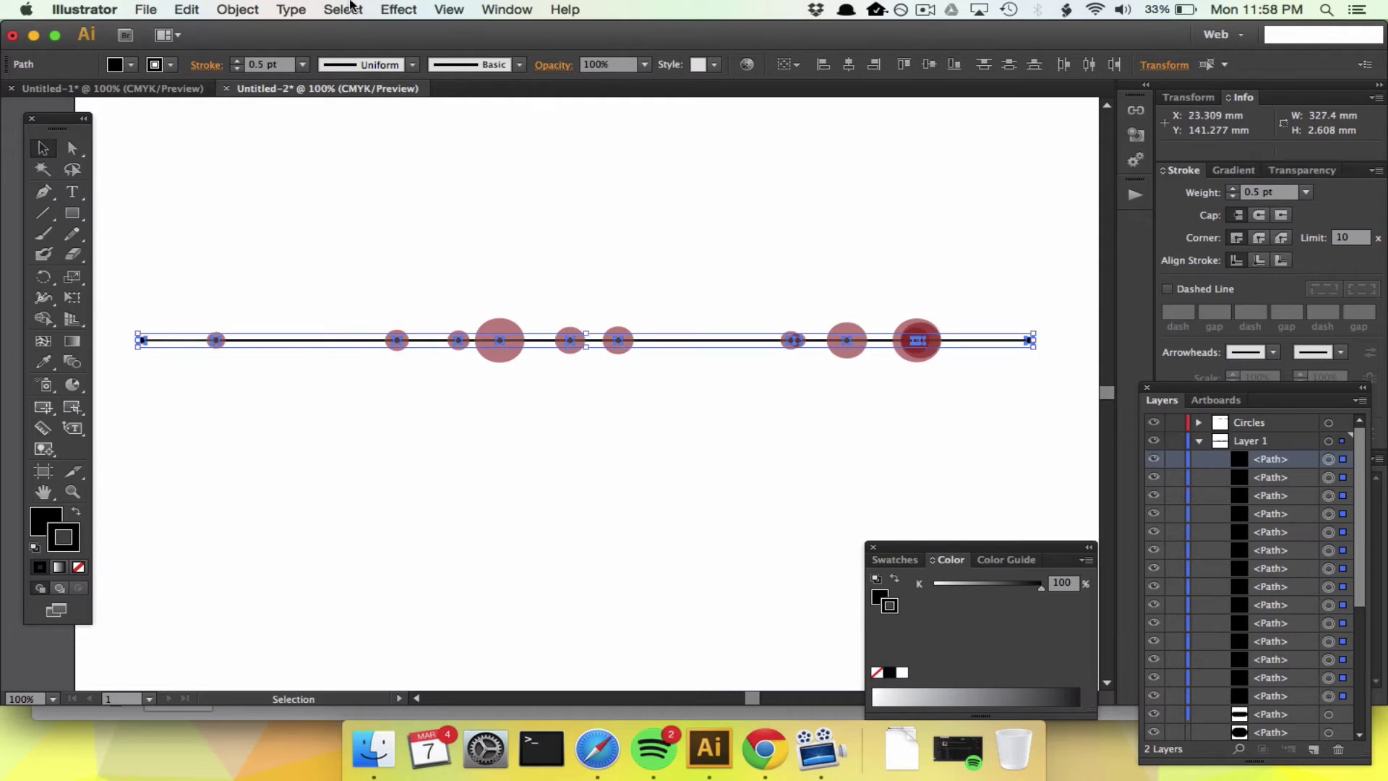
Try converting the square markers to small ellipses of absolute size with a height of 1 mm.
{"action": "left_click", "coordinate": [241, 9]}
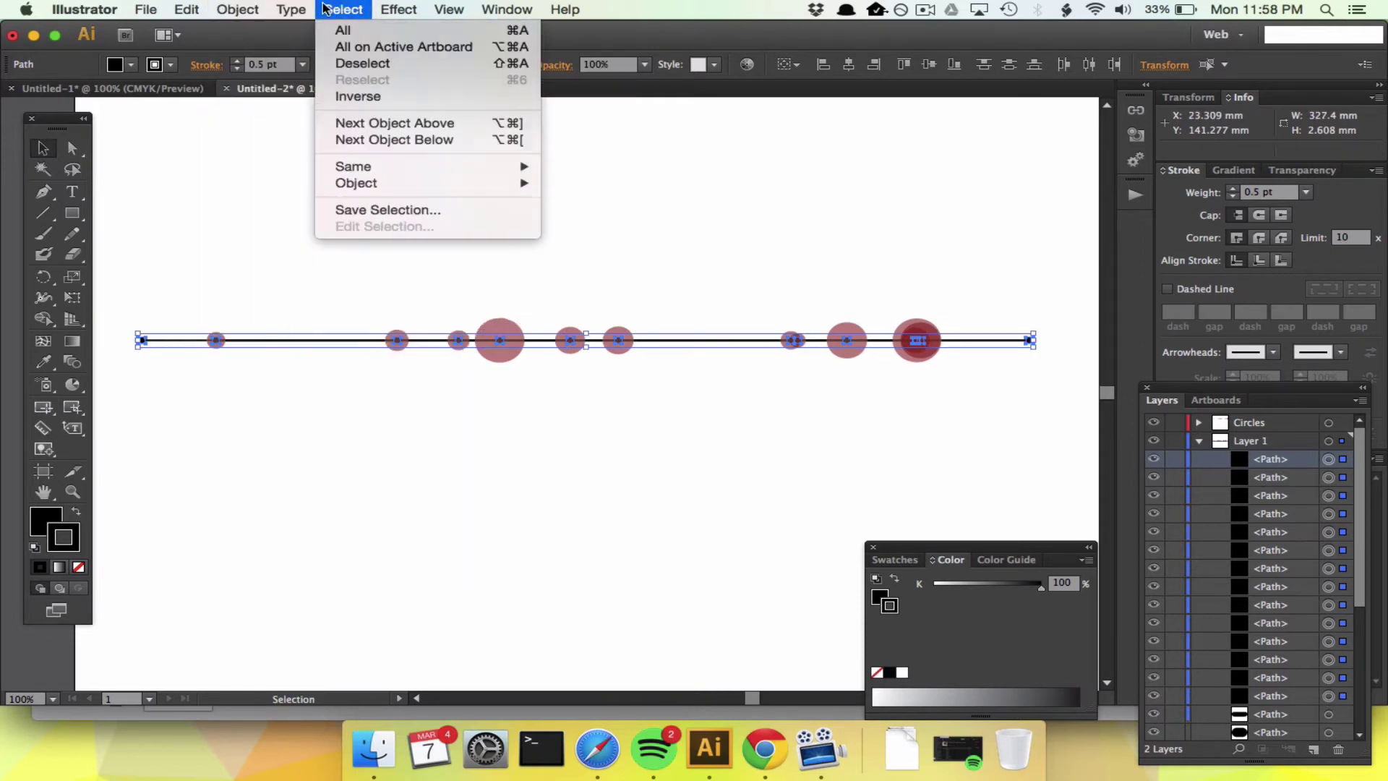
{"action": "mouse_move", "coordinate": [398, 8]}
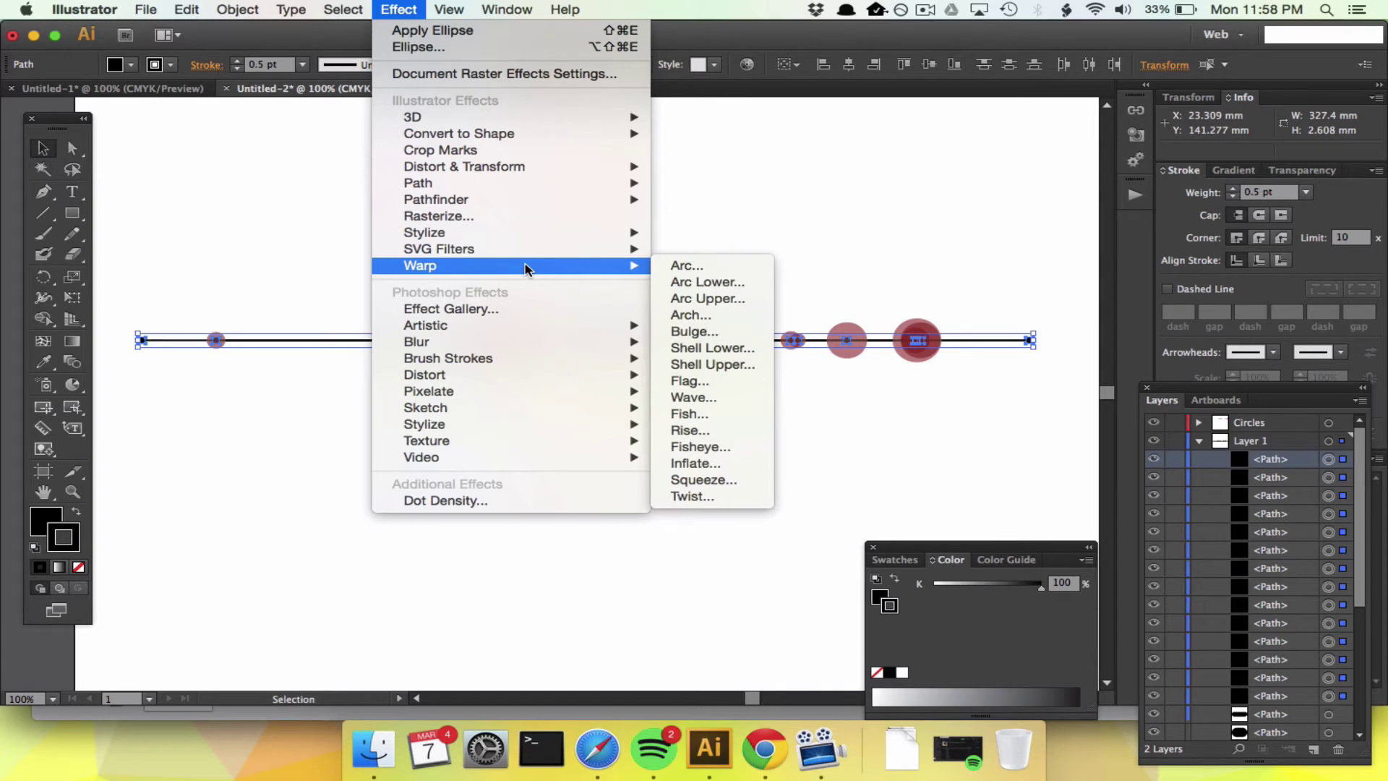
{"action": "mouse_move", "coordinate": [589, 135]}
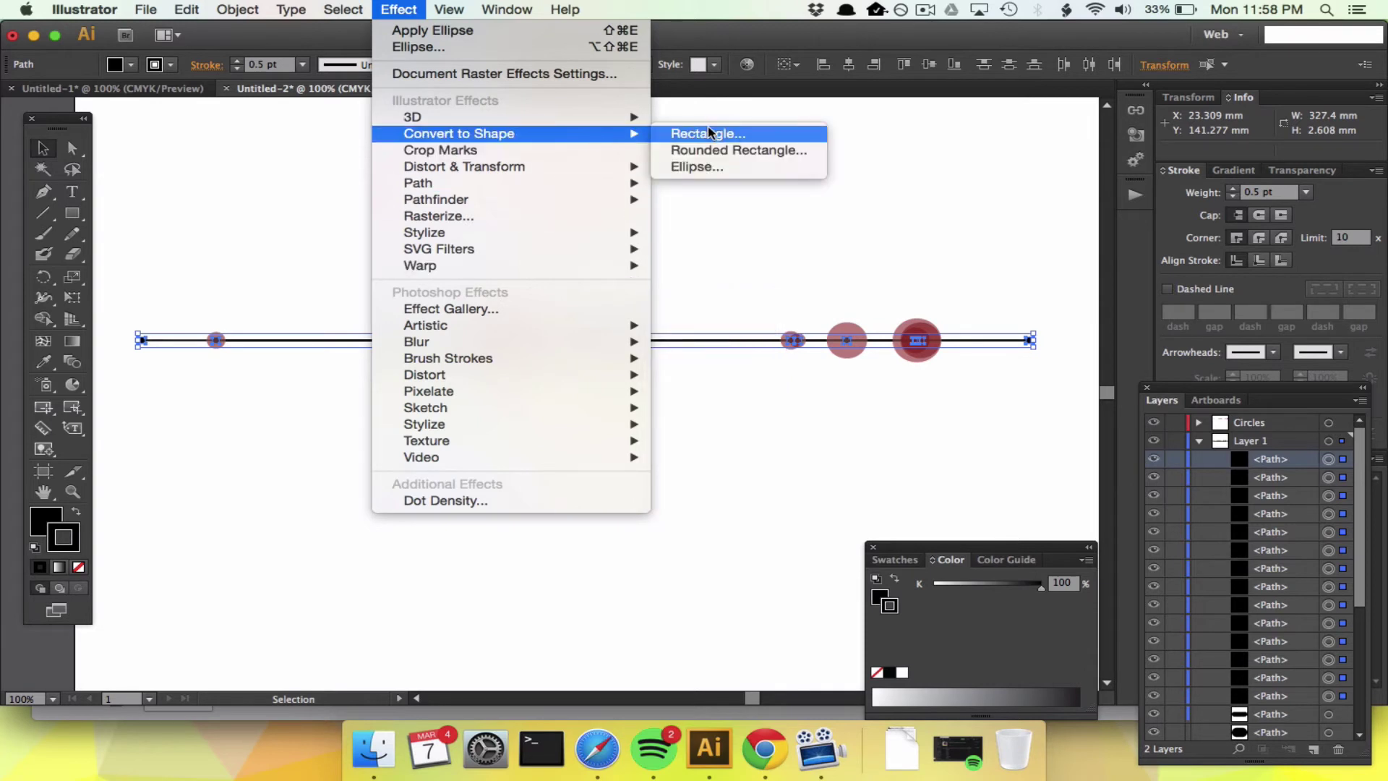
{"action": "left_click", "coordinate": [739, 168]}
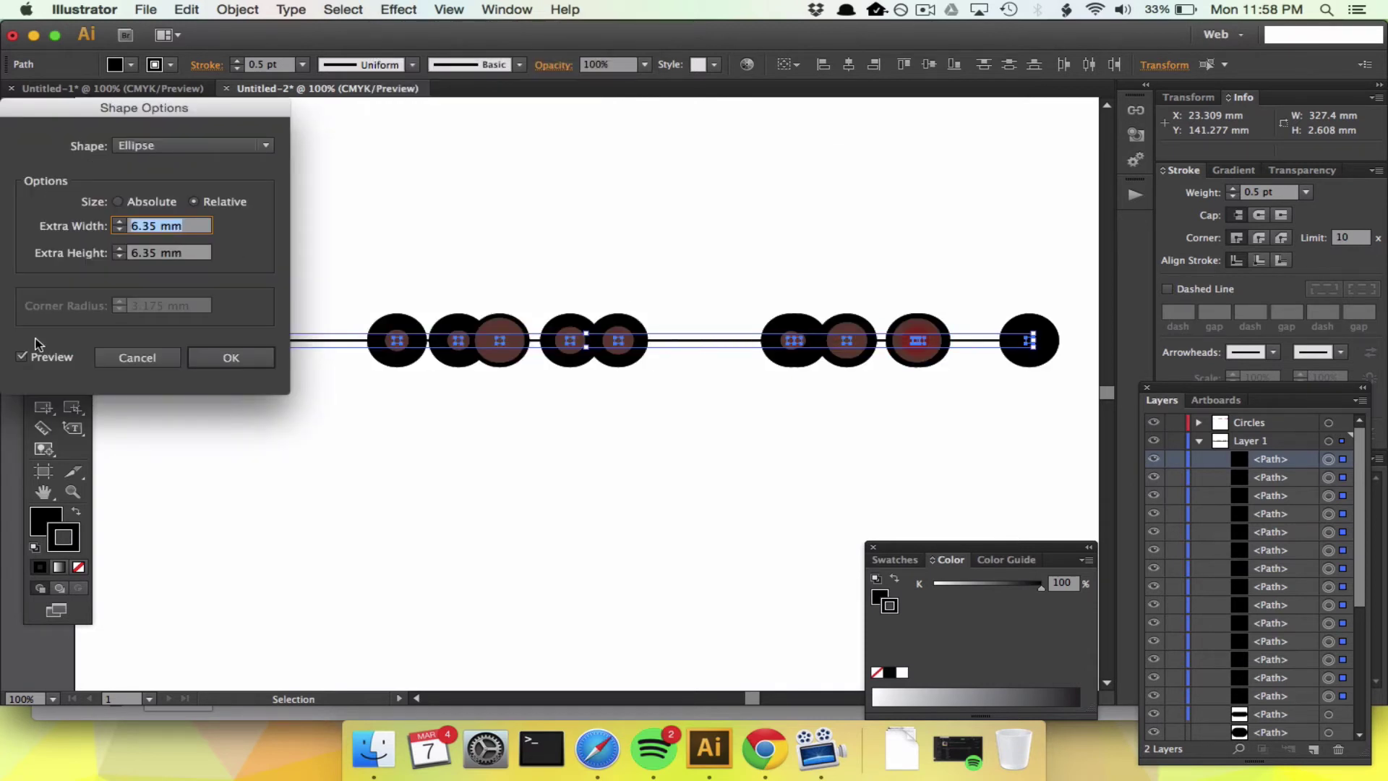
{"action": "left_click", "coordinate": [137, 206]}
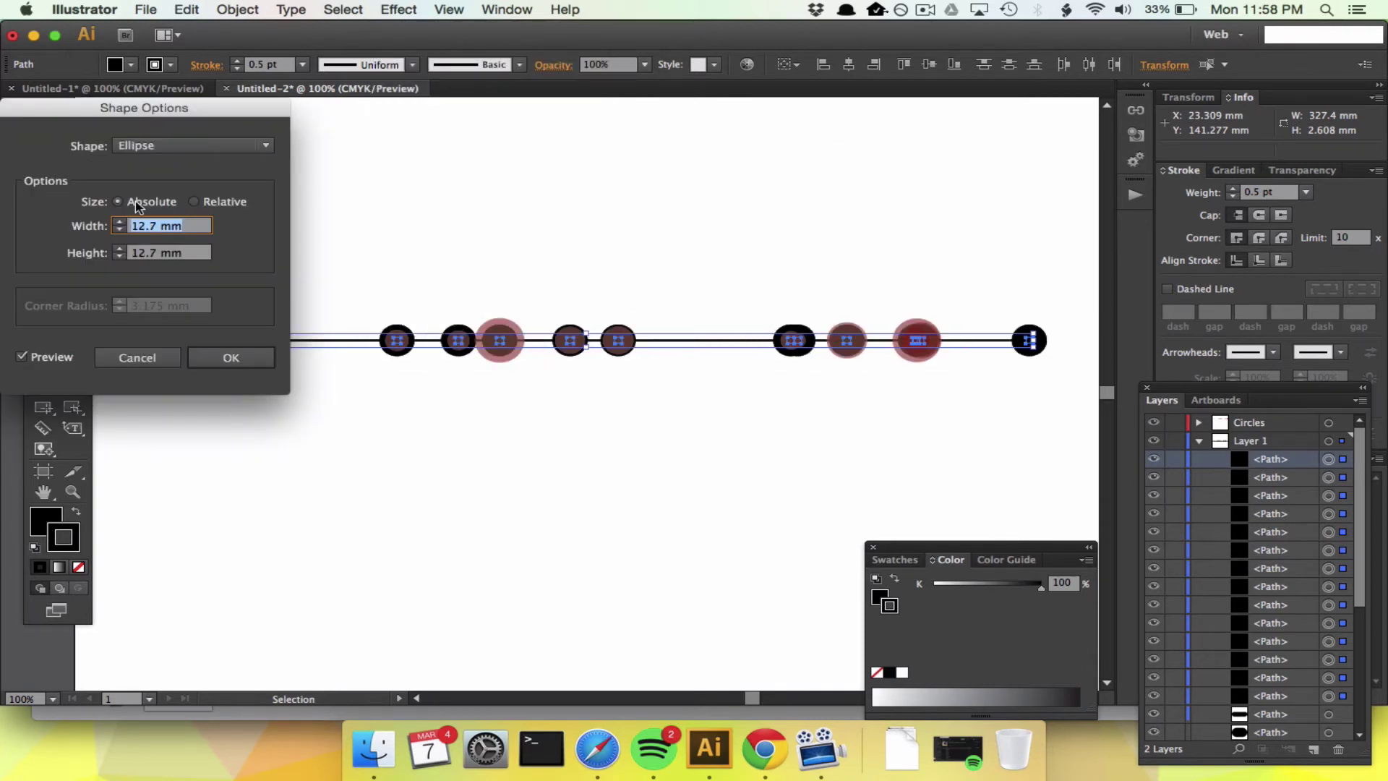
{"action": "left_click", "coordinate": [120, 256]}
{"action": "type", "text": "1"}
{"action": "key", "text": "shift+Tab"}
{"action": "type", "text": "10 mm"}
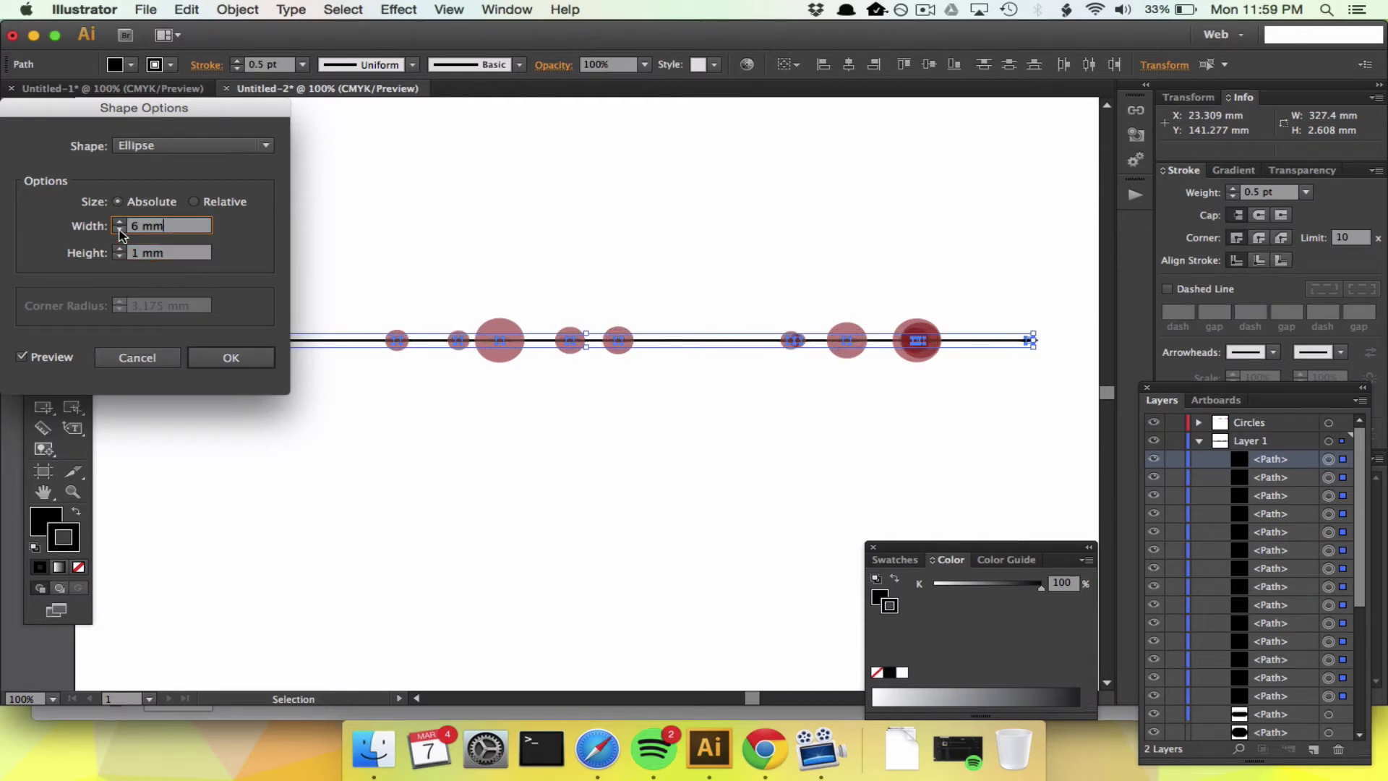
{"action": "double_click", "coordinate": [119, 229]}
{"action": "left_click", "coordinate": [232, 357]}
{"action": "left_click", "coordinate": [320, 431]}
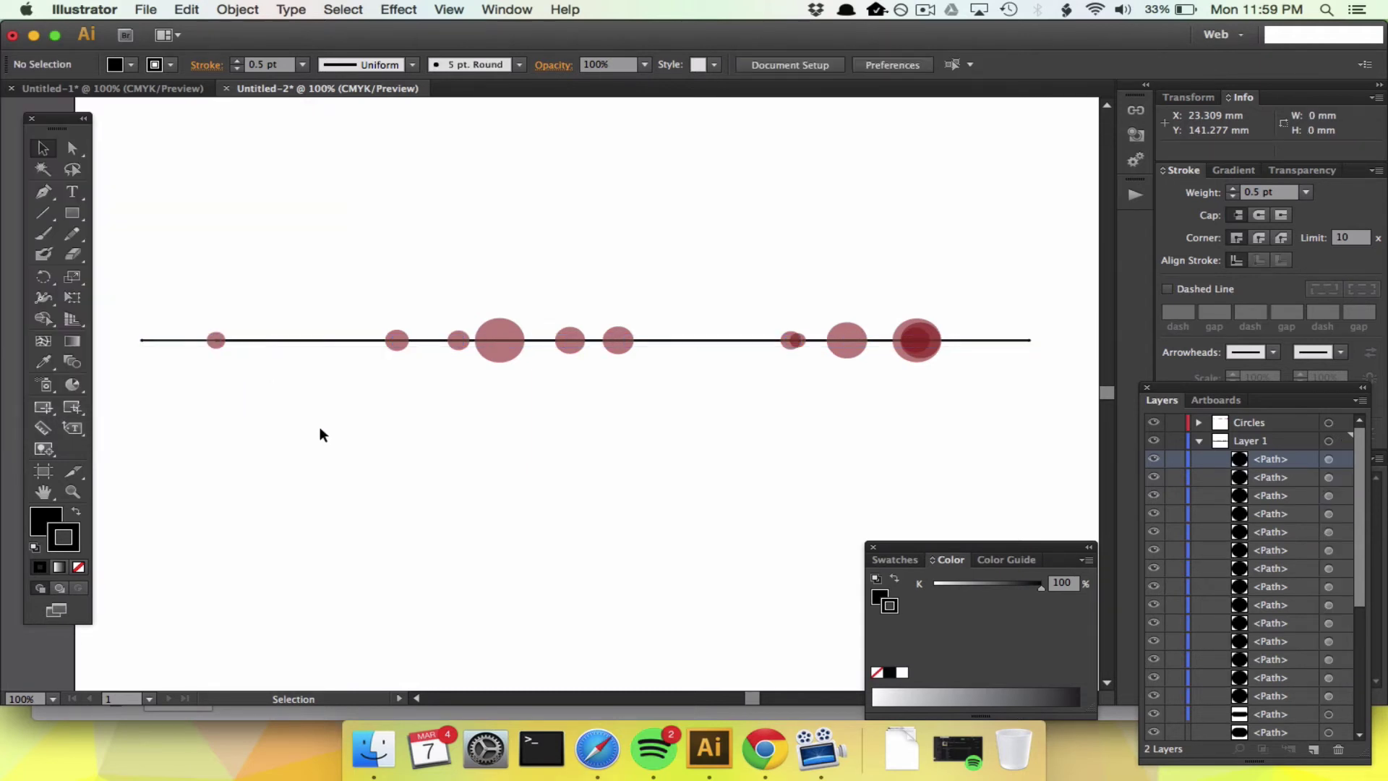
{"action": "key", "text": "super+a"}
Convert the square markers to round dots with an Ellipse effect 2 mm wide and 2 mm high.
{"action": "left_click", "coordinate": [291, 10]}
{"action": "mouse_move", "coordinate": [398, 9]}
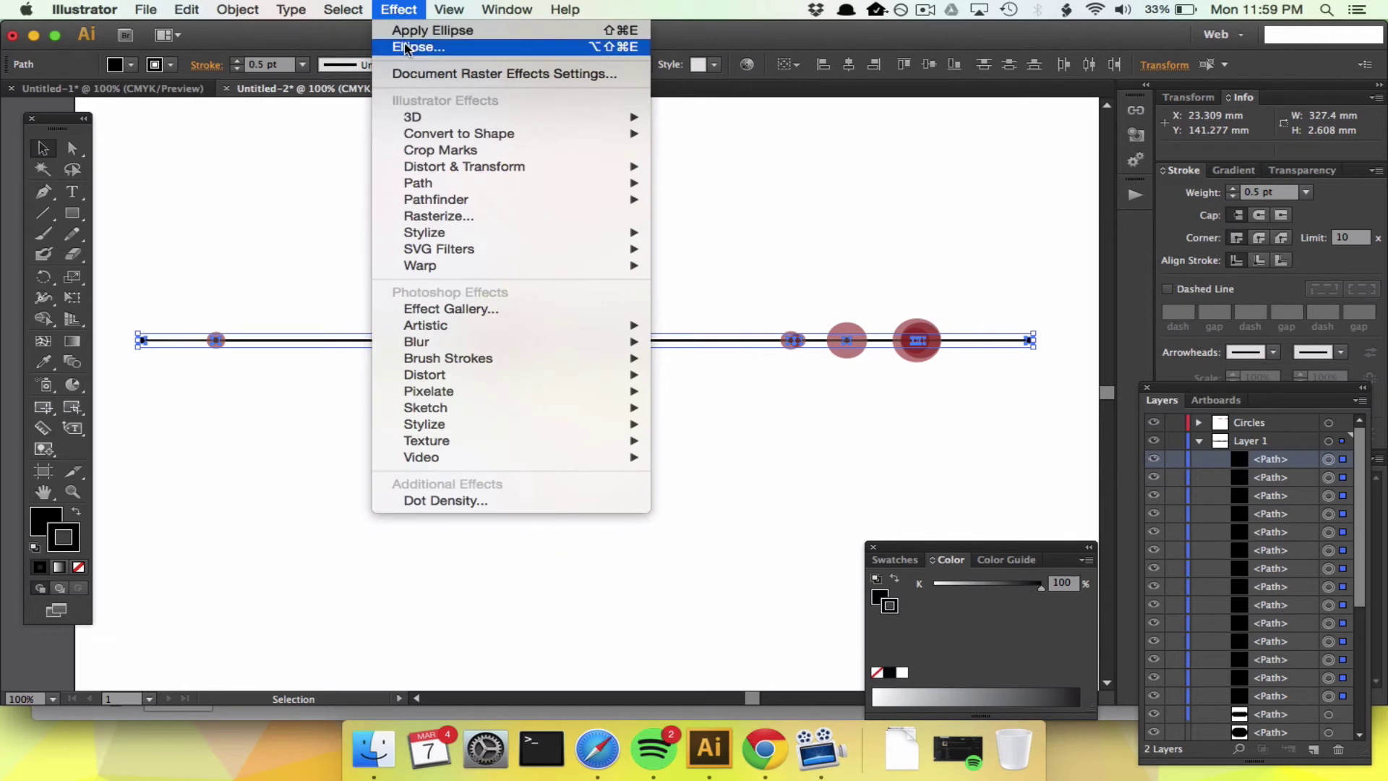
{"action": "left_click", "coordinate": [404, 48]}
{"action": "type", "text": "2"}
{"action": "key", "text": "Tab"}
{"action": "type", "text": "2"}
{"action": "left_click", "coordinate": [231, 357]}
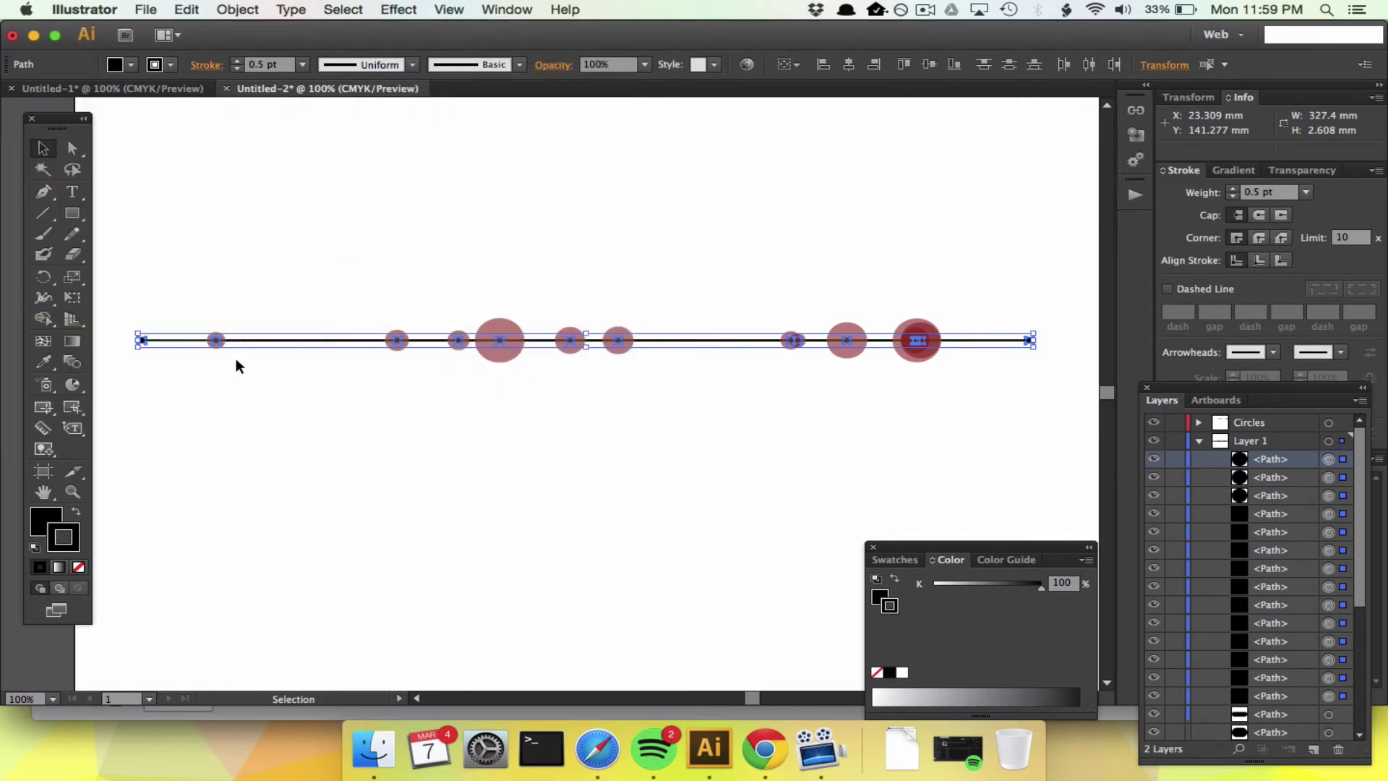
{"action": "left_click", "coordinate": [407, 455]}
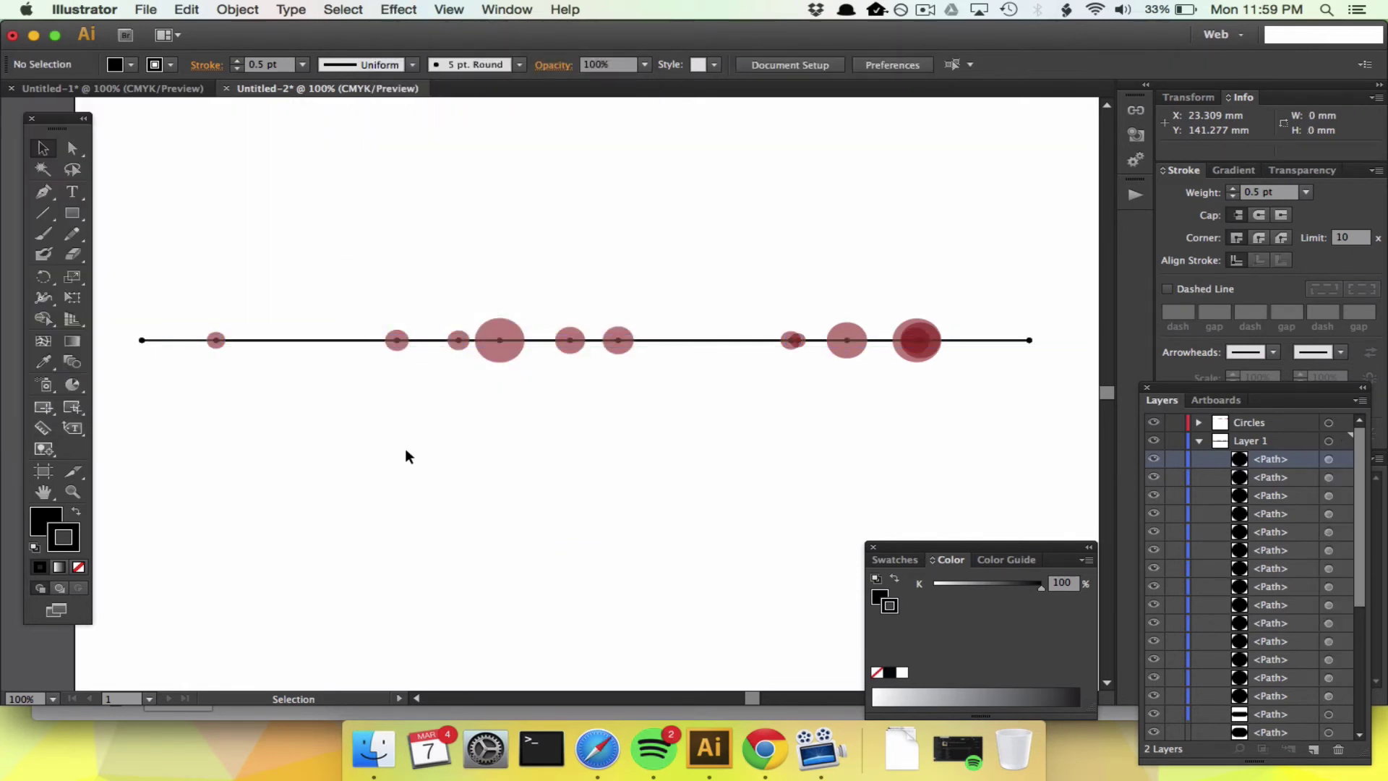
Try reducing the stroke weight of a single timeline line path.
{"action": "left_click", "coordinate": [293, 339]}
{"action": "left_click", "coordinate": [176, 339]}
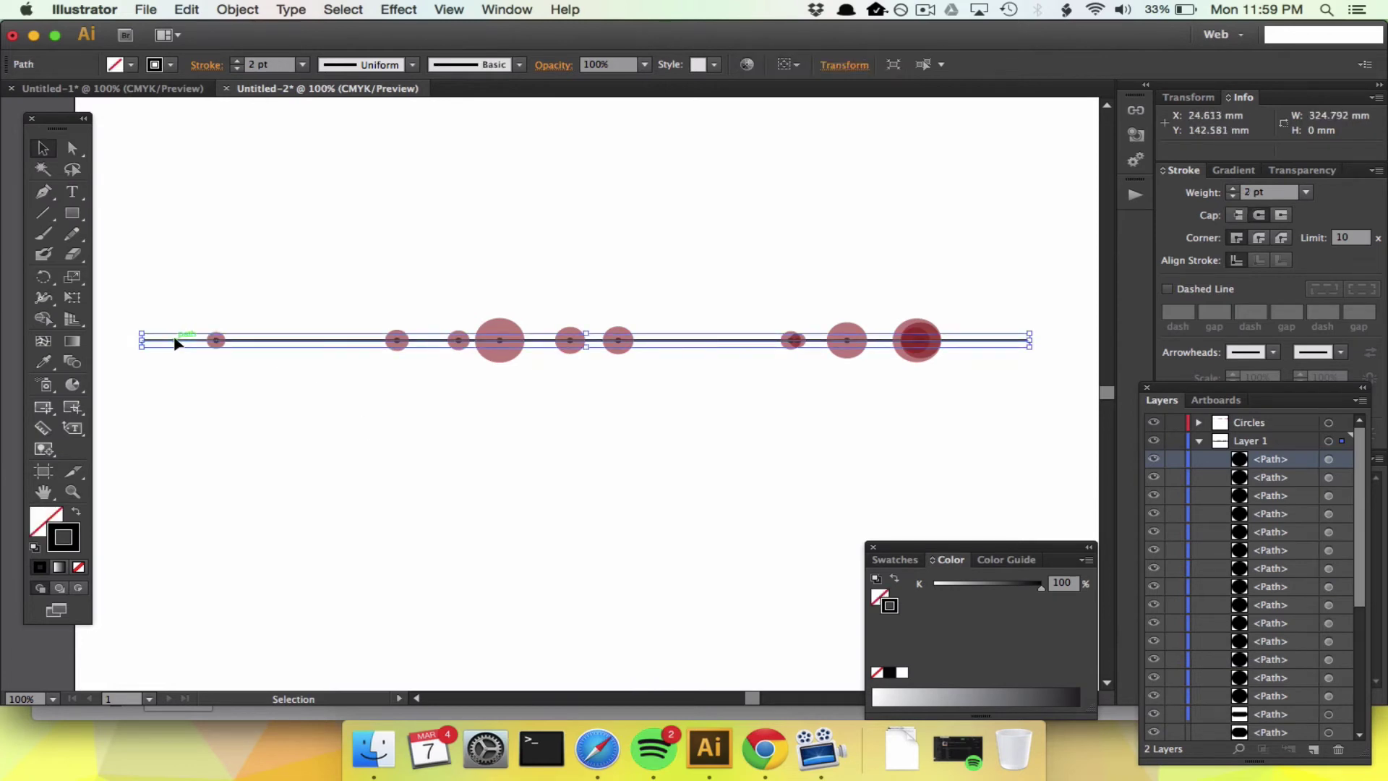
{"action": "left_click", "coordinate": [236, 68]}
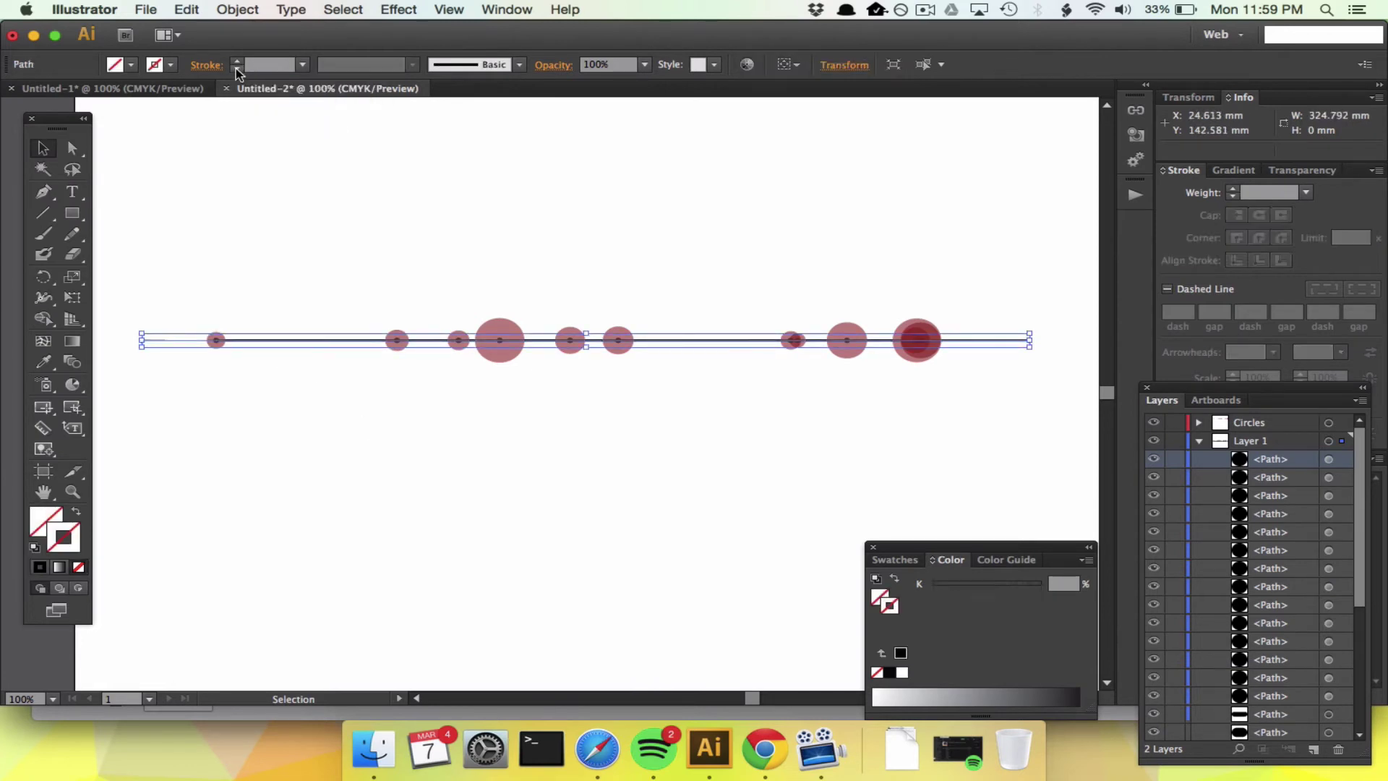
{"action": "left_click", "coordinate": [243, 174]}
Select the overlapping timeline line paths in Layer 1 and set their stroke weight to 1 pt.
{"action": "key", "text": "super+equal"}
{"action": "key", "text": "super+equal"}
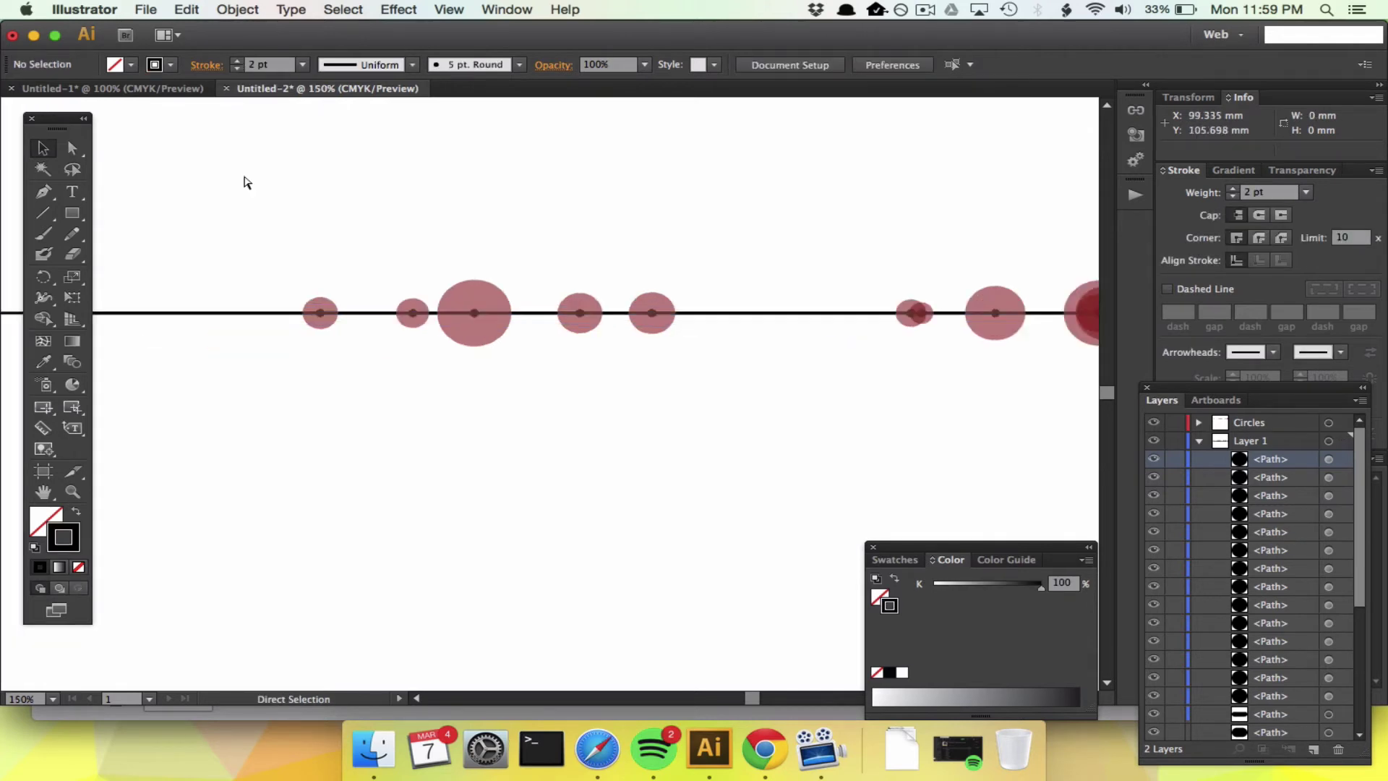
{"action": "scroll", "coordinate": [317, 267], "scroll_direction": "left", "scroll_amount": 5}
{"action": "scroll", "coordinate": [1272, 580], "scroll_direction": "down", "scroll_amount": 5}
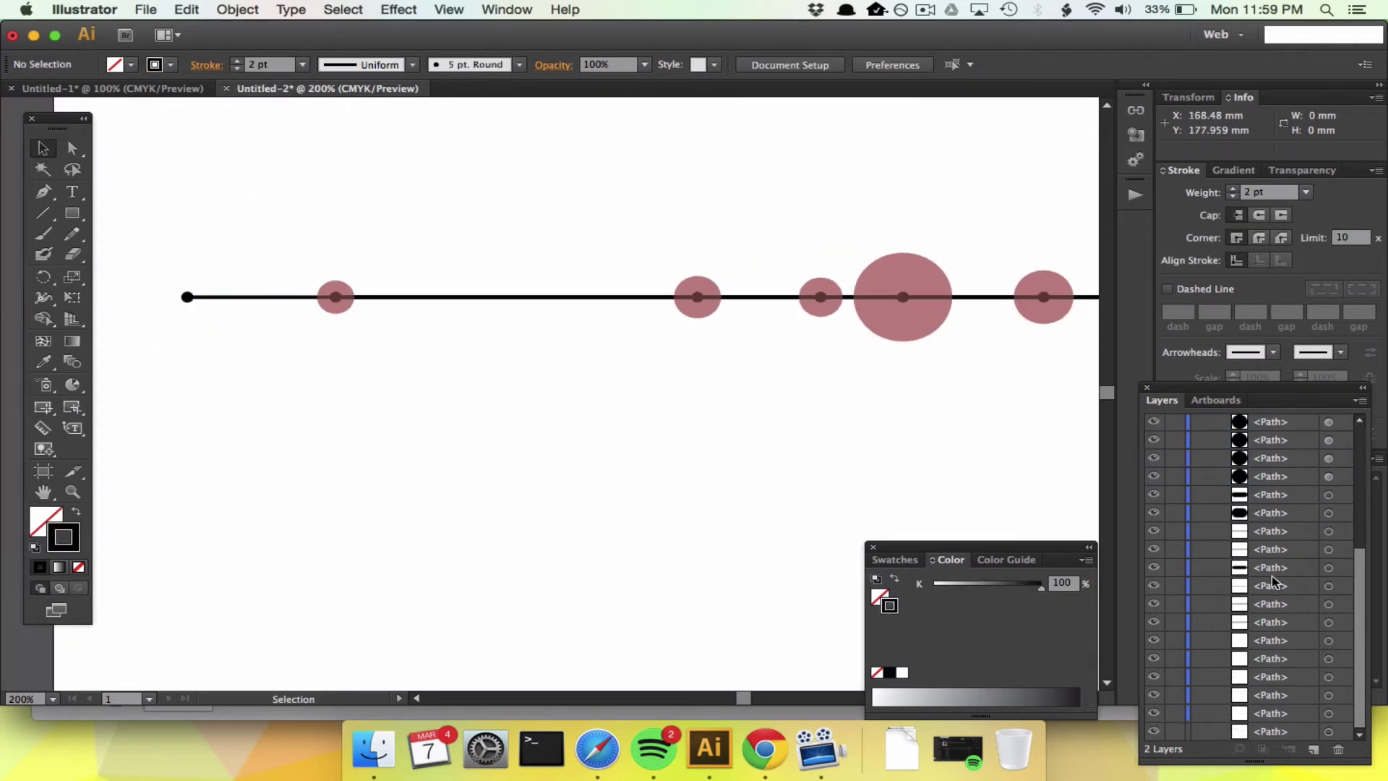
{"action": "left_click", "coordinate": [1328, 530]}
{"action": "left_click", "coordinate": [1328, 548], "text": "shift"}
{"action": "left_click", "coordinate": [1328, 584], "text": "shift"}
{"action": "left_click", "coordinate": [1328, 603], "text": "shift"}
{"action": "left_click", "coordinate": [1328, 621], "text": "shift"}
{"action": "left_click", "coordinate": [1328, 640], "text": "shift"}
{"action": "left_click", "coordinate": [1328, 658], "text": "shift"}
{"action": "left_click", "coordinate": [1329, 676], "text": "shift"}
{"action": "left_click", "coordinate": [1329, 714], "text": "shift"}
{"action": "scroll", "coordinate": [756, 461], "scroll_direction": "right", "scroll_amount": 5}
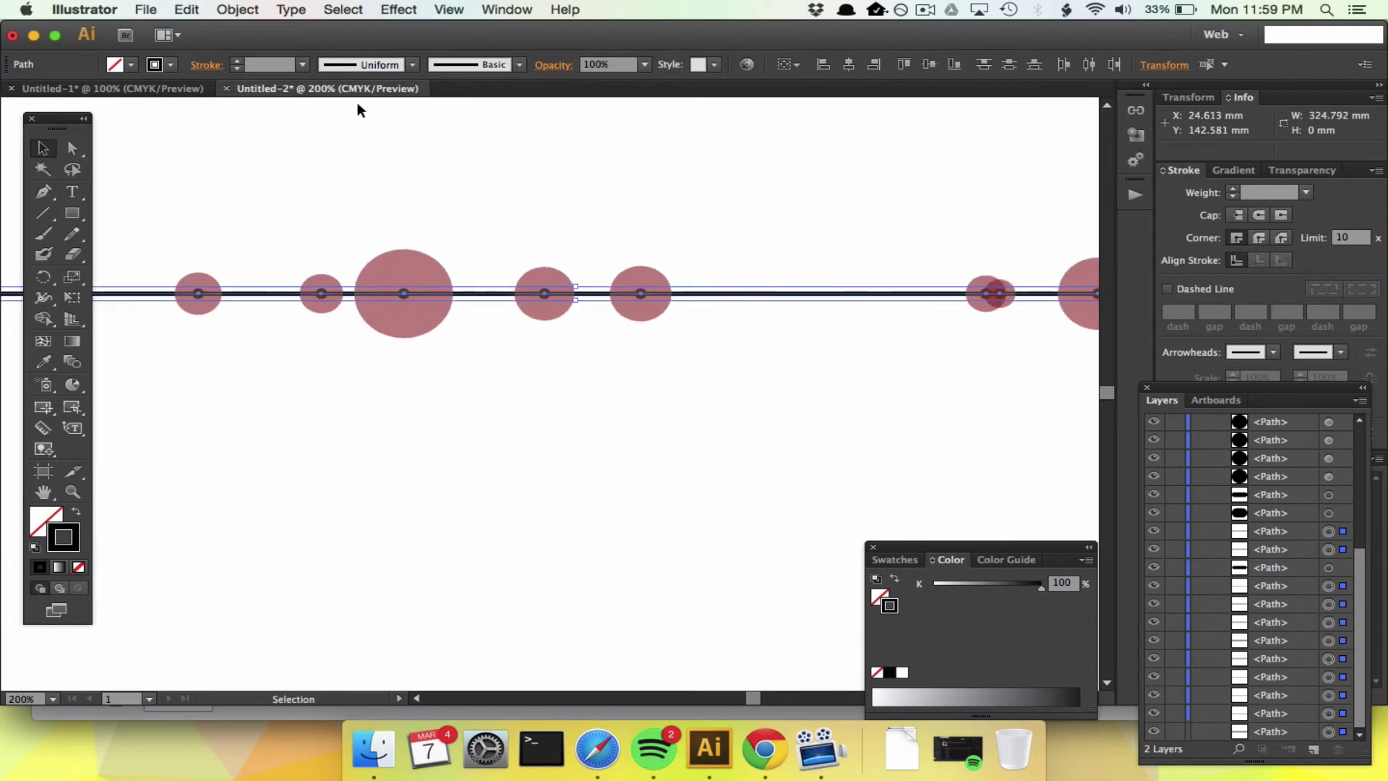
{"action": "left_click", "coordinate": [236, 70]}
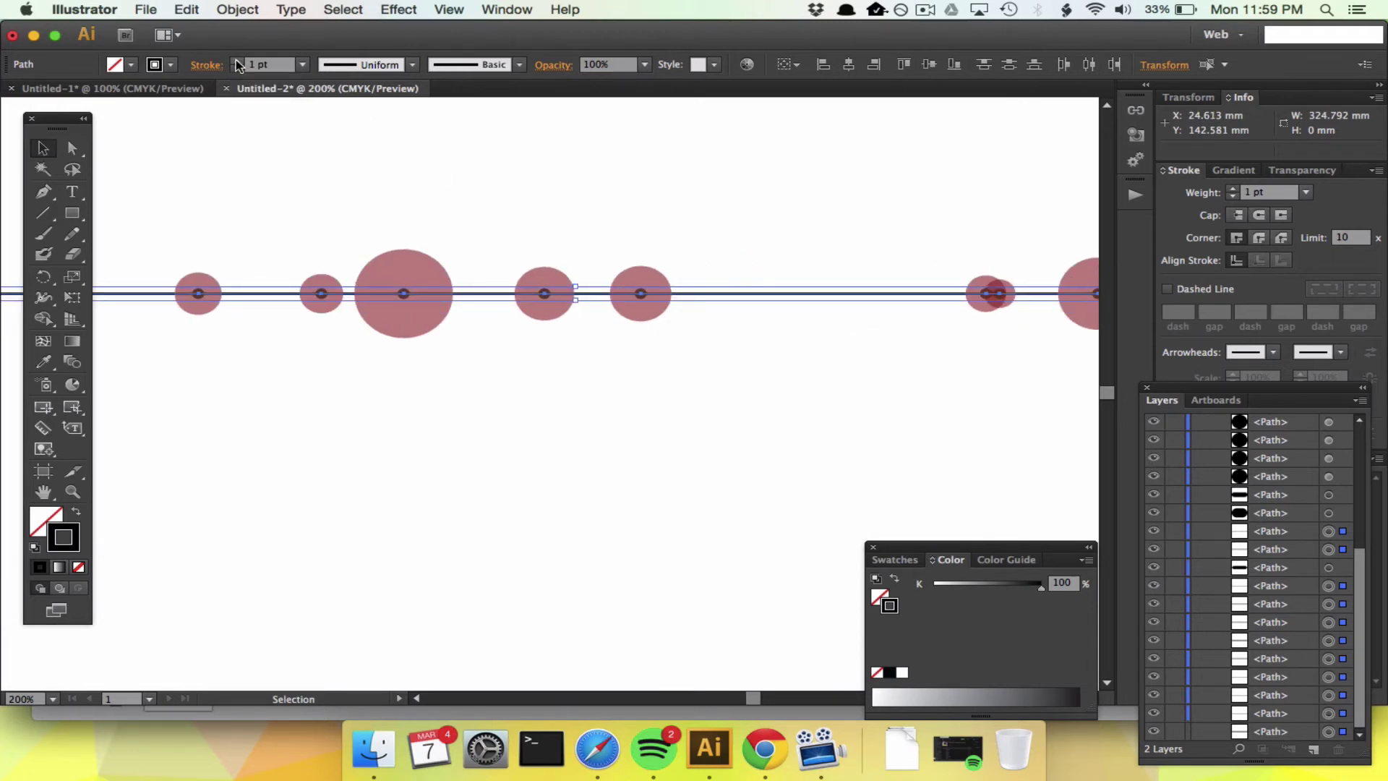
{"action": "left_click", "coordinate": [267, 426]}
{"action": "key", "text": "a"}
{"action": "left_click", "coordinate": [268, 293]}
{"action": "key", "text": "v"}
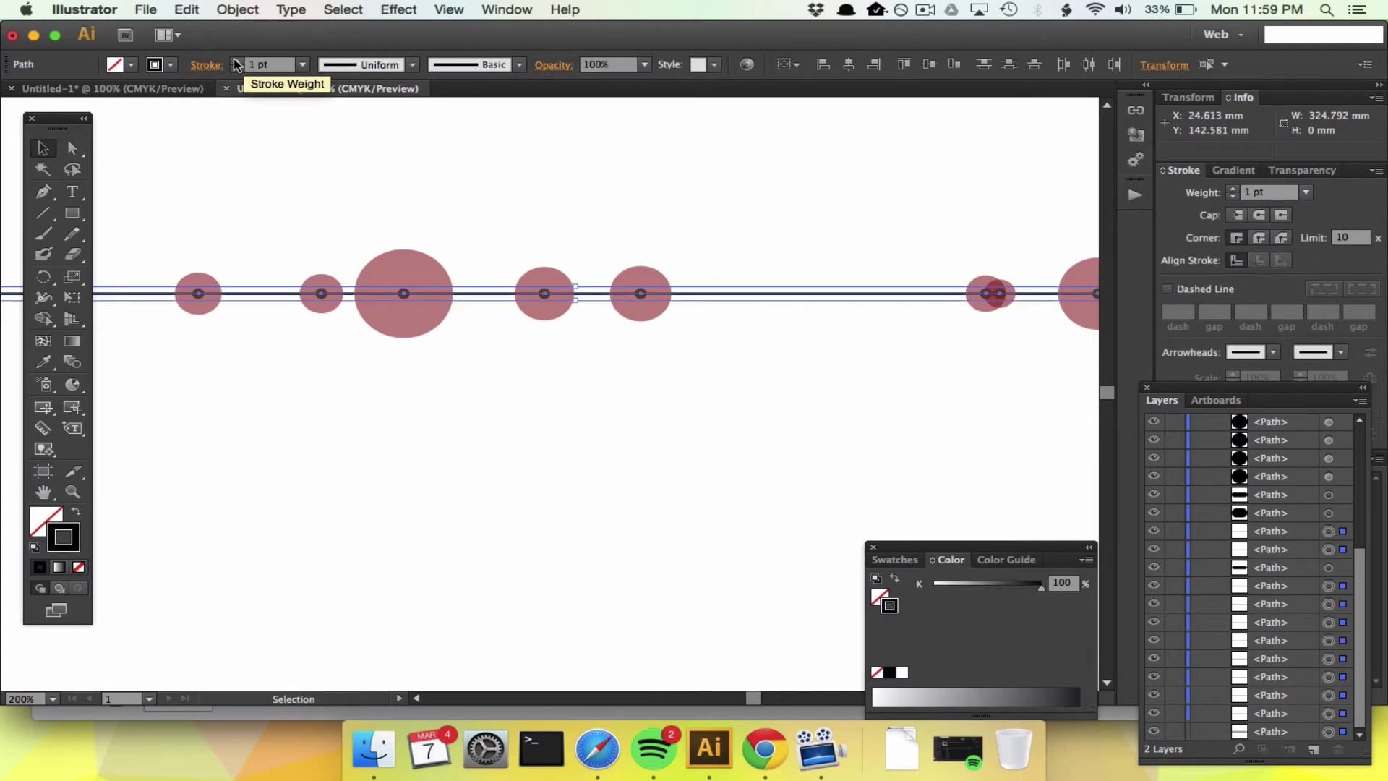
{"action": "left_click", "coordinate": [234, 192]}
{"action": "key", "text": "ctrl+z"}
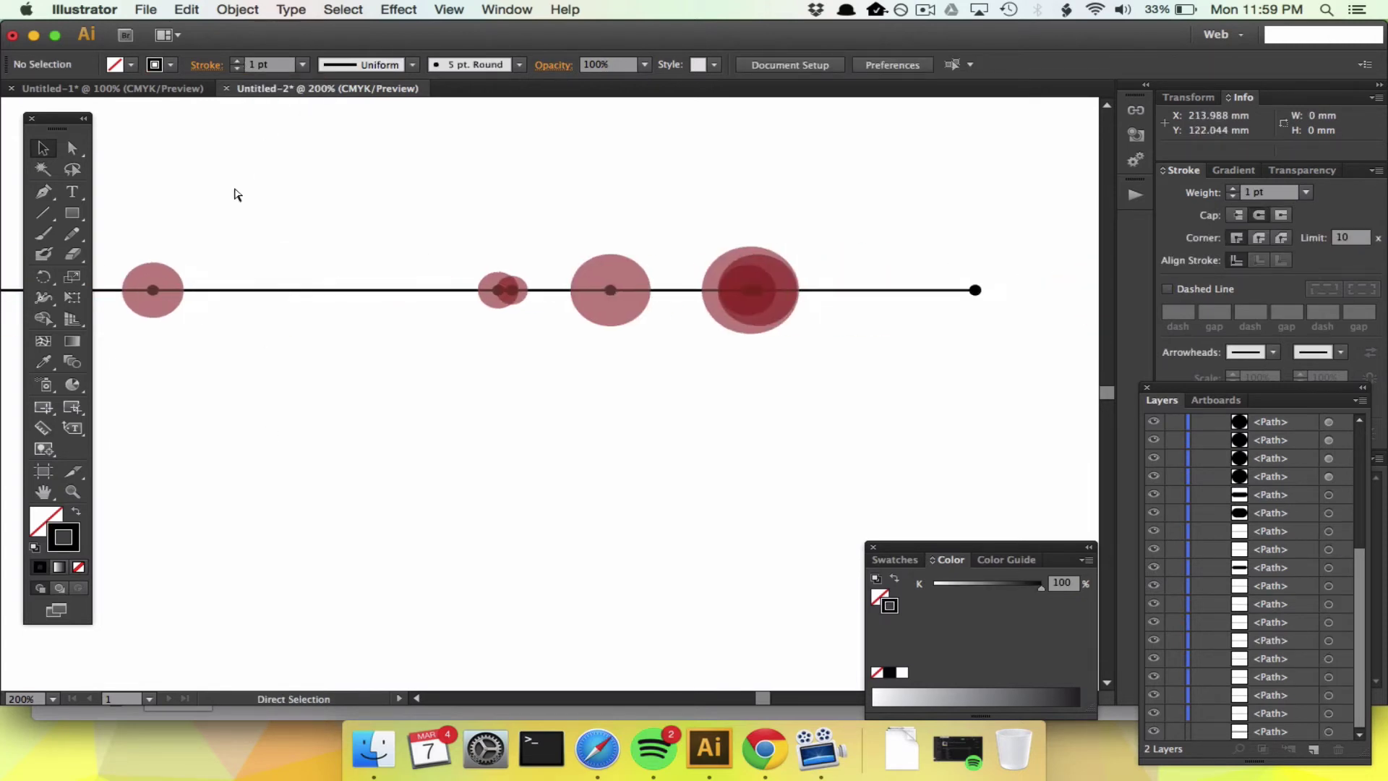
Add the text label 1825 just below the timeline's start point.
{"action": "key", "text": "ctrl+minus"}
{"action": "key", "text": "ctrl+minus"}
{"action": "key", "text": "t"}
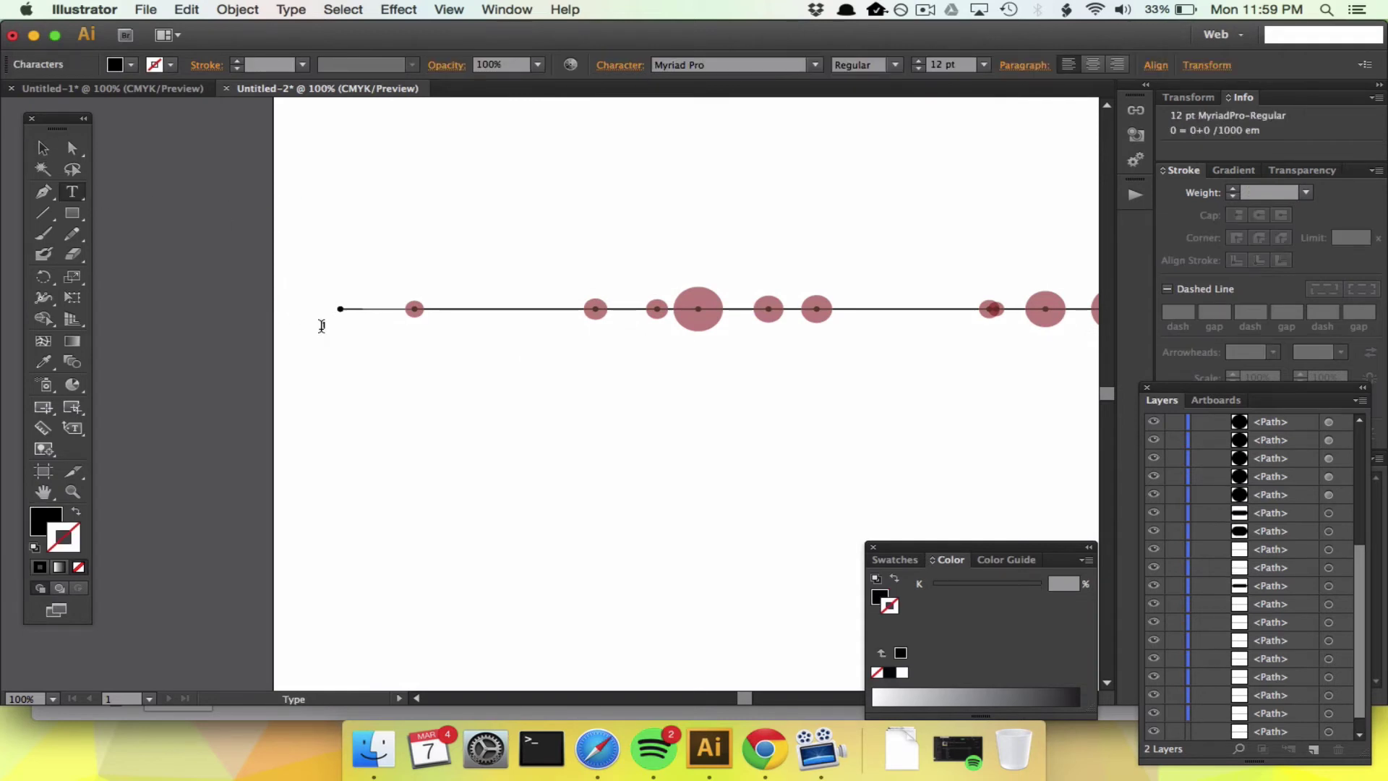
{"action": "key", "text": "v"}
{"action": "left_click", "coordinate": [332, 325]}
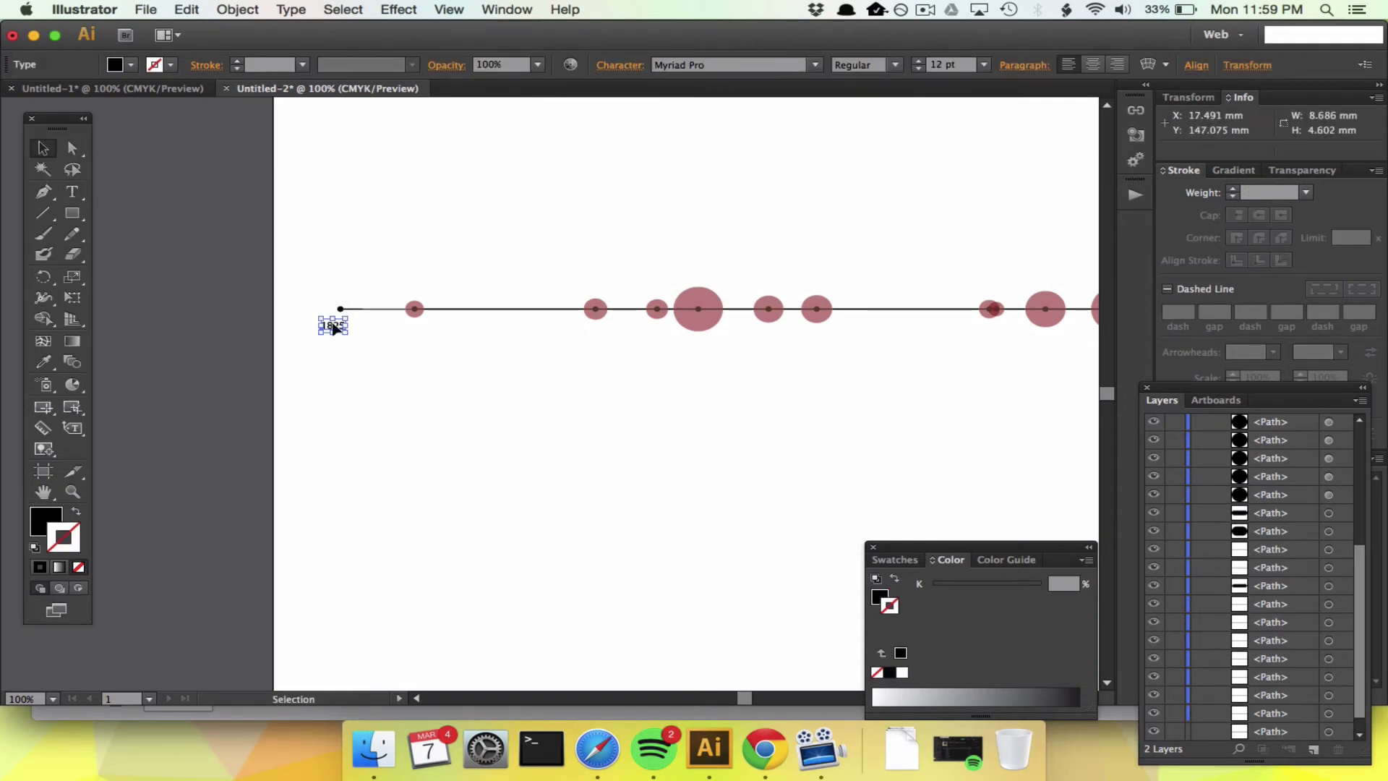
Set the font size of the 1825 label to 20 pt.
{"action": "left_click", "coordinate": [919, 62]}
{"action": "left_click", "coordinate": [919, 61]}
{"action": "left_click", "coordinate": [919, 61]}
{"action": "left_click", "coordinate": [919, 61]}
{"action": "left_click", "coordinate": [919, 62]}
{"action": "left_click", "coordinate": [919, 62]}
{"action": "left_click", "coordinate": [736, 473]}
Add a matching 20 pt text label reading 1925 near the timeline's end point.
{"action": "scroll", "coordinate": [736, 473], "scroll_direction": "right", "scroll_amount": 1}
{"action": "scroll", "coordinate": [734, 473], "scroll_direction": "right", "scroll_amount": 2}
{"action": "left_click", "coordinate": [228, 319]}
{"action": "scroll", "coordinate": [735, 375], "scroll_direction": "right", "scroll_amount": 10}
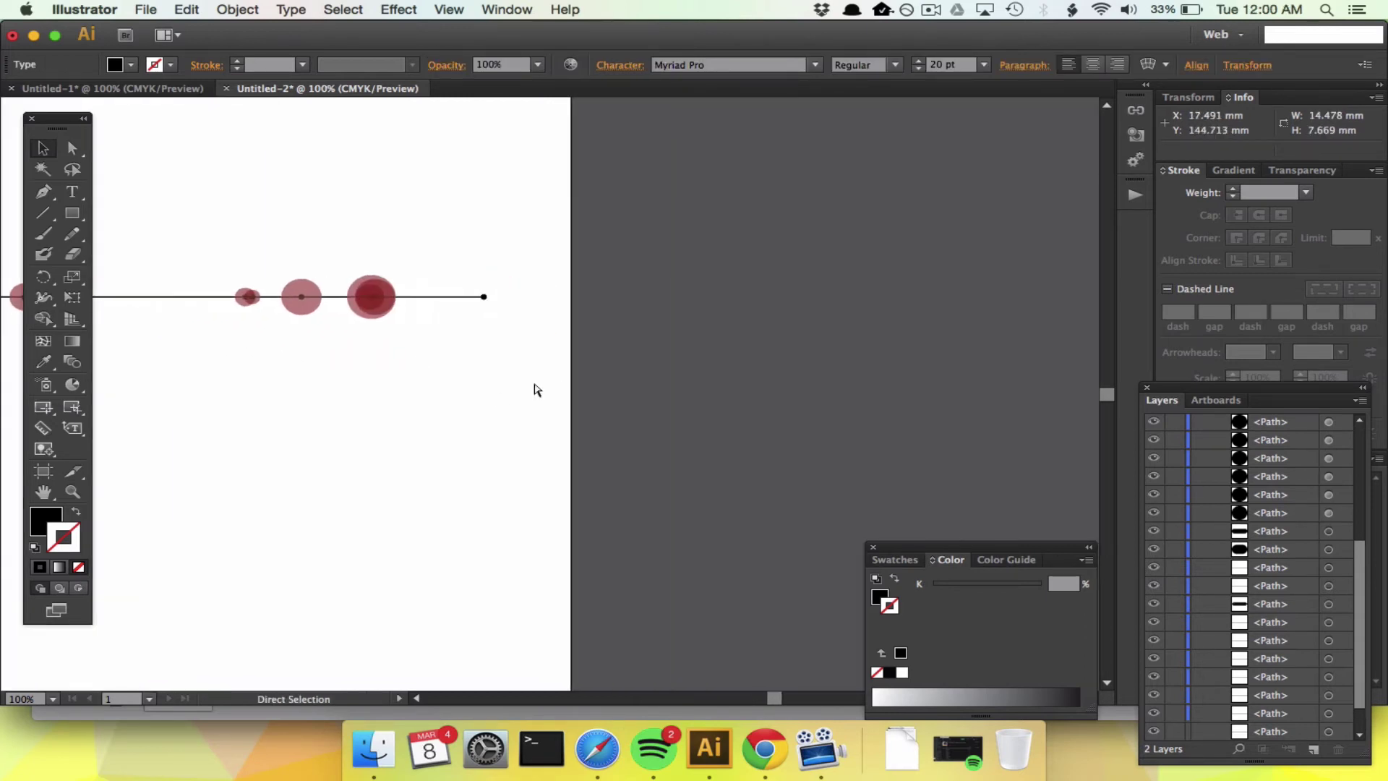
{"action": "double_click", "coordinate": [538, 390]}
{"action": "type", "text": "925"}
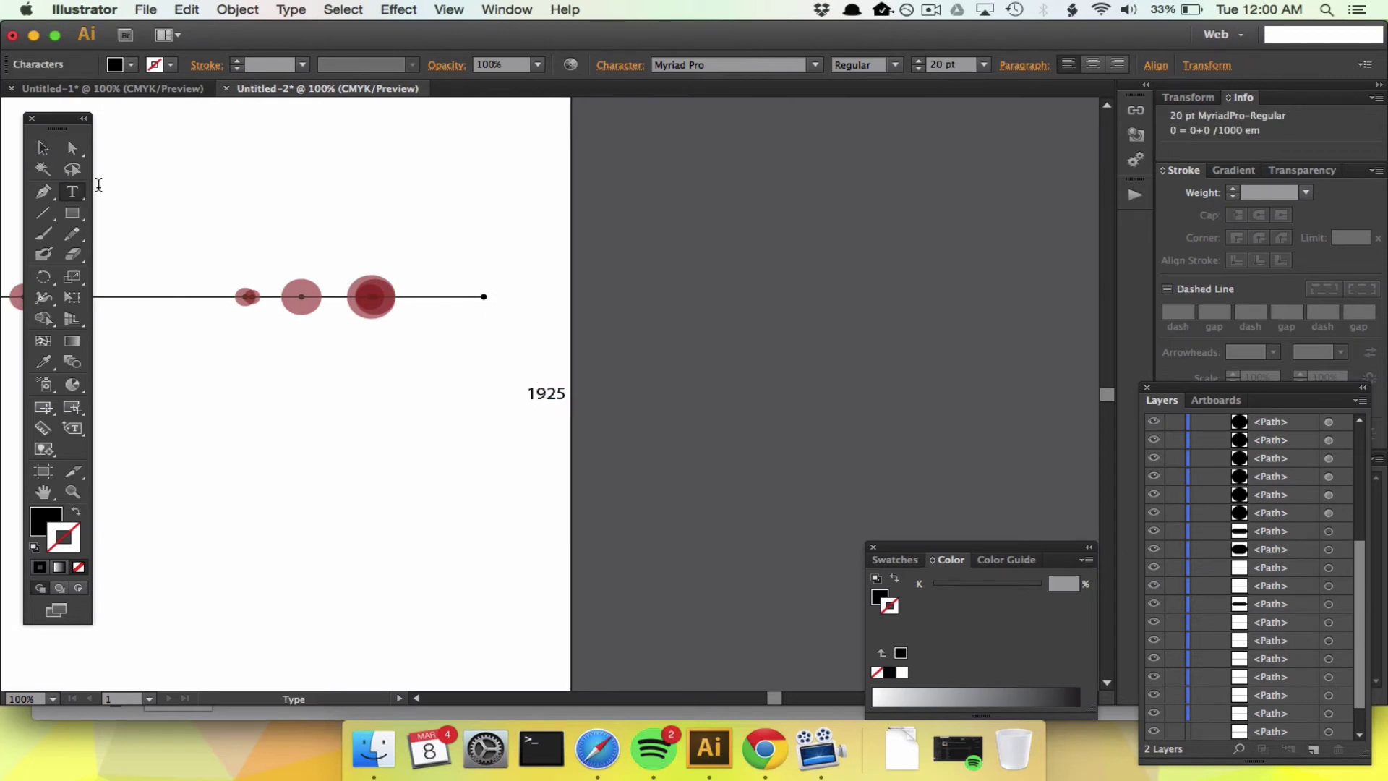
Move the 1925 label directly below the timeline's end point.
{"action": "key", "text": "Escape"}
{"action": "left_click_drag", "start_coordinate": [557, 393], "coordinate": [490, 313]}
{"action": "left_click", "coordinate": [347, 417]}
{"action": "scroll", "coordinate": [347, 418], "scroll_direction": "left", "scroll_amount": 10}
{"action": "scroll", "coordinate": [348, 425], "scroll_direction": "right", "scroll_amount": 1}
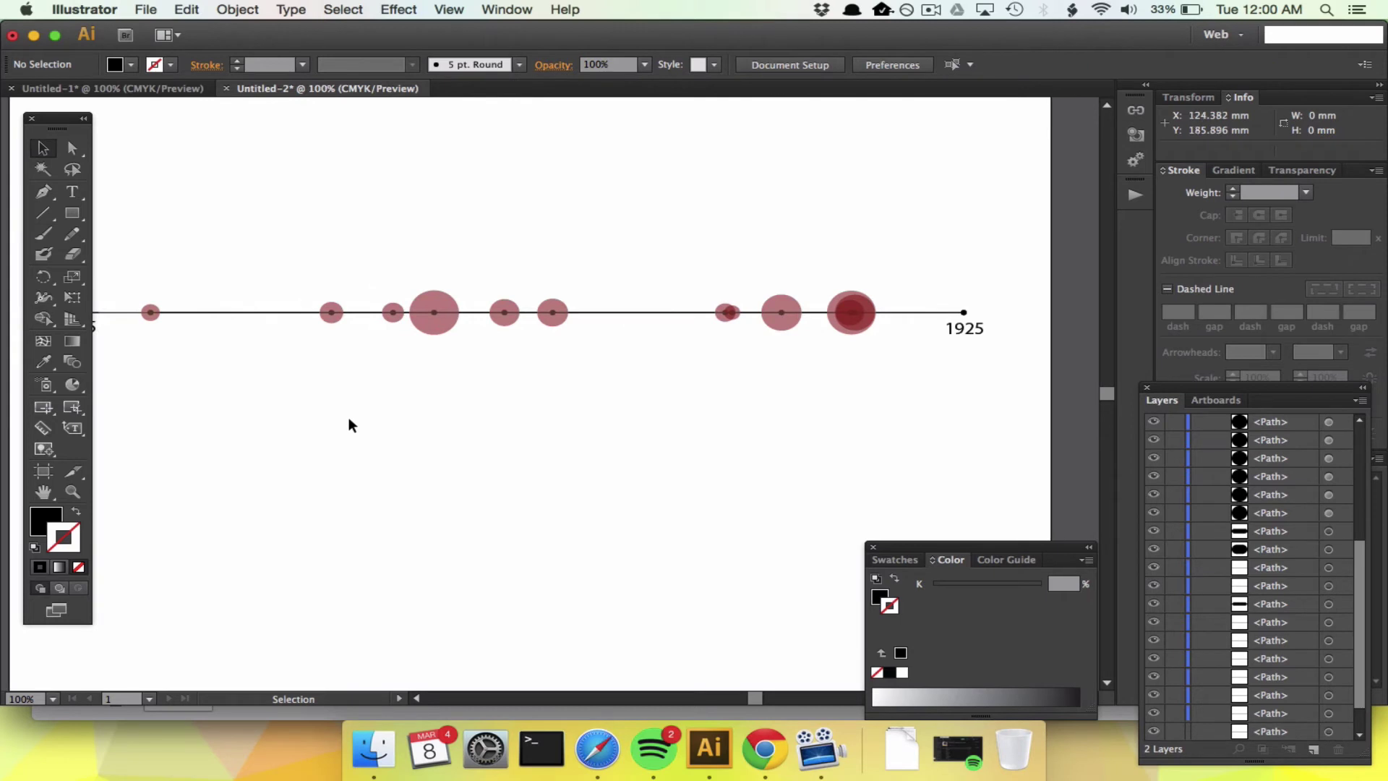
Give the largest circle near the middle of the timeline a 2 pt black stroke.
{"action": "left_click", "coordinate": [437, 325]}
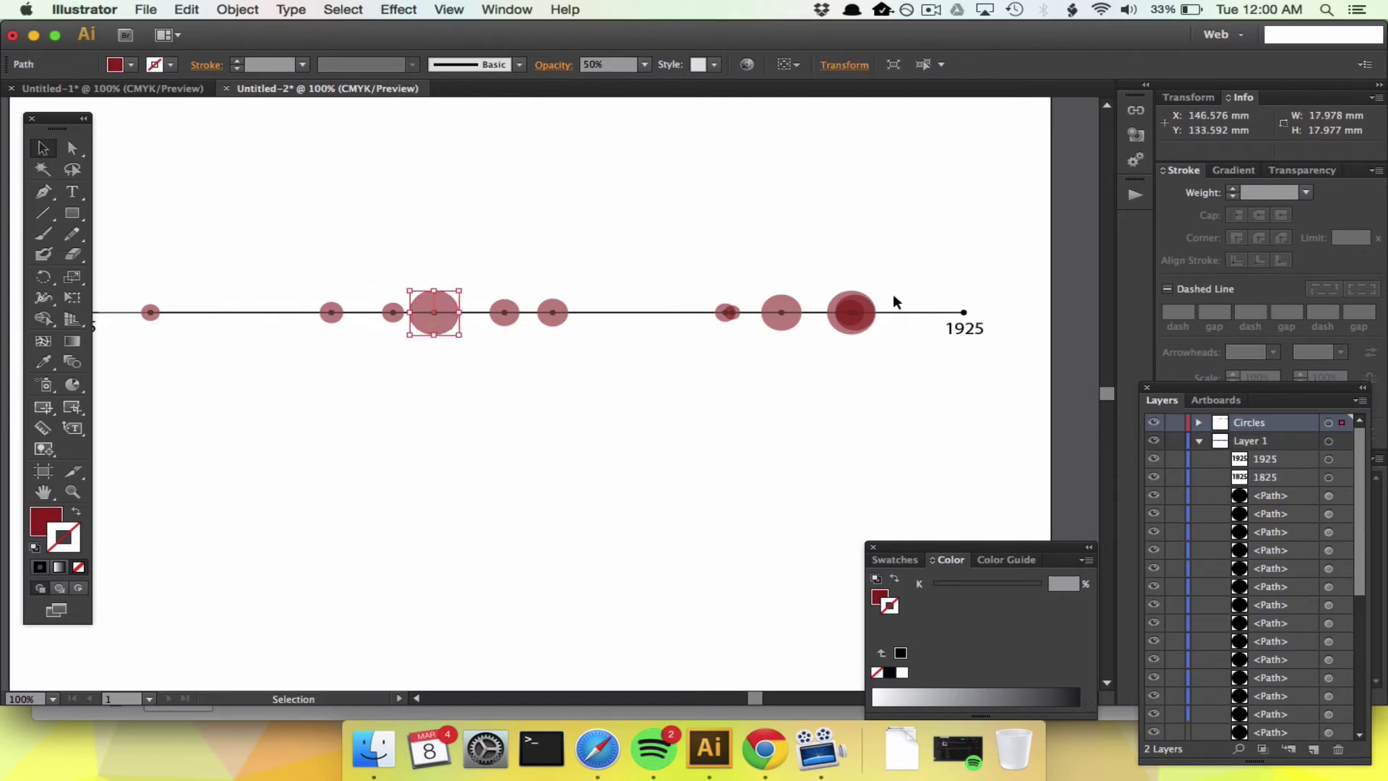
{"action": "key", "text": "super+equal"}
{"action": "scroll", "coordinate": [402, 396], "scroll_direction": "up", "scroll_amount": 5}
{"action": "scroll", "coordinate": [403, 396], "scroll_direction": "left", "scroll_amount": 5}
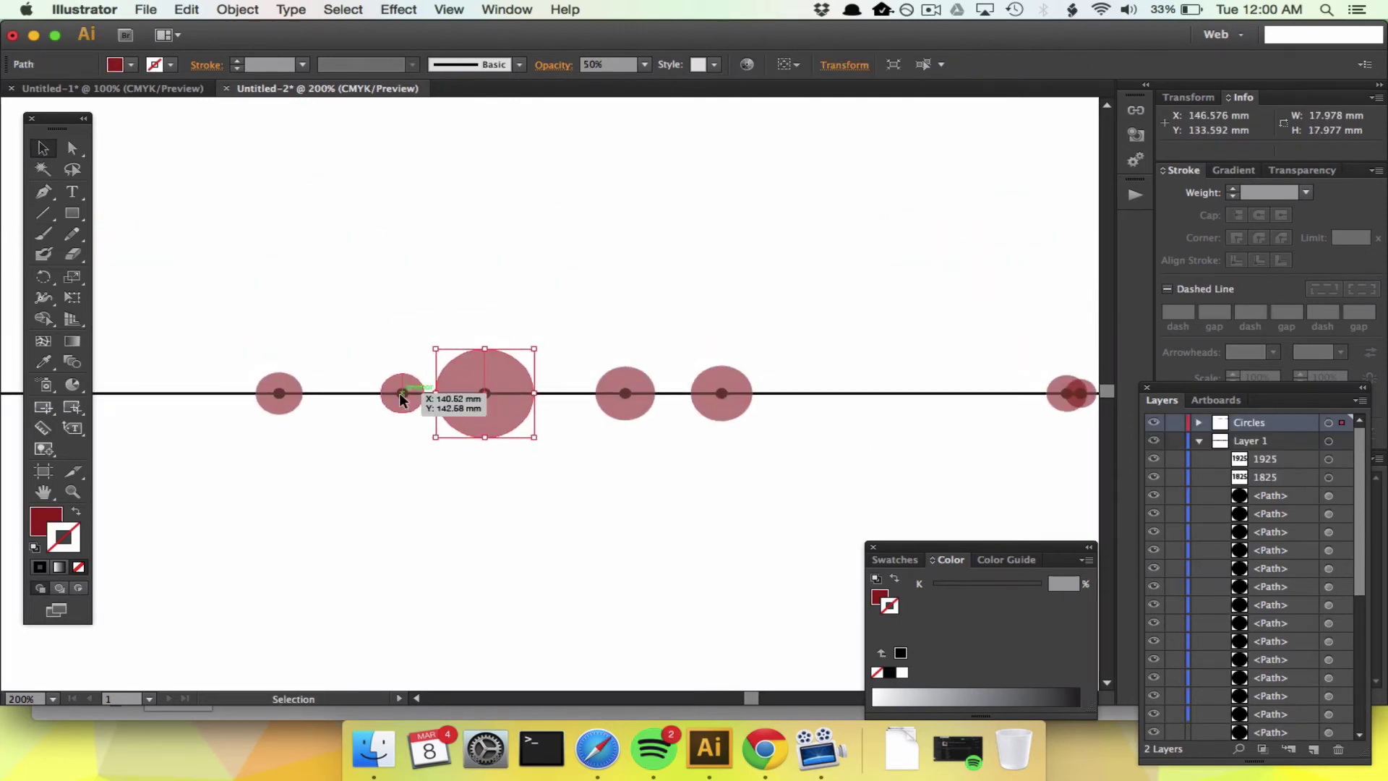
{"action": "left_click", "coordinate": [236, 61]}
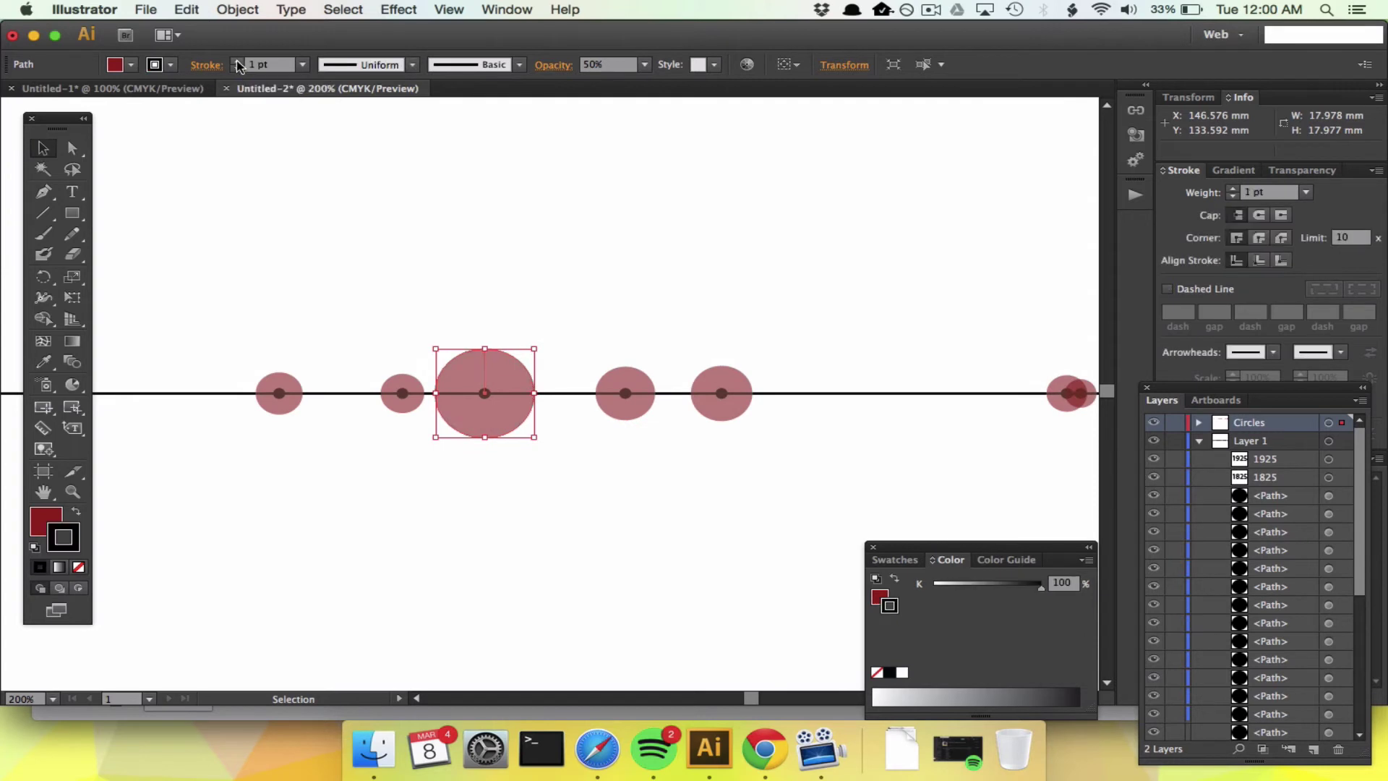
{"action": "left_click", "coordinate": [331, 318]}
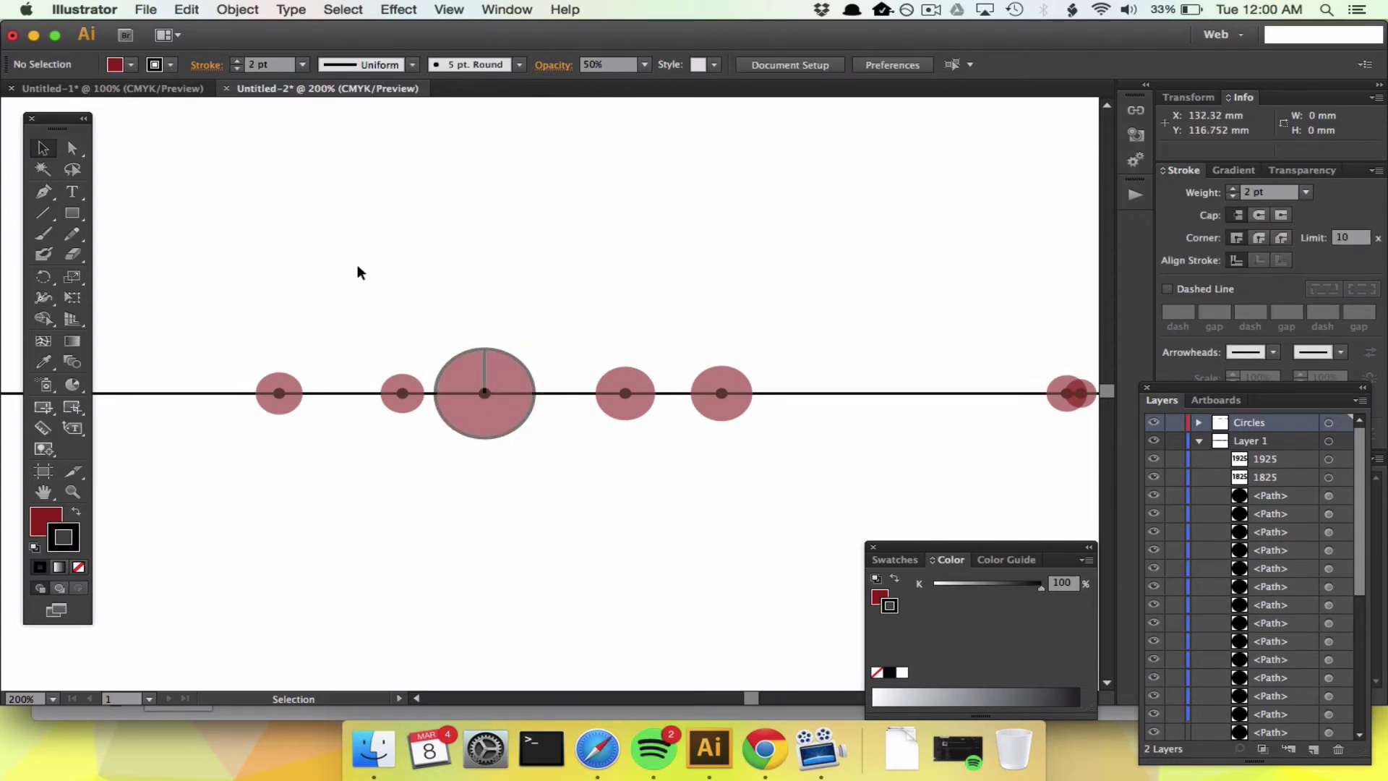
Remove the radius line inside the outlined largest circle by deleting its centre anchor point.
{"action": "key", "text": "super+equal"}
{"action": "scroll", "coordinate": [357, 265], "scroll_direction": "left", "scroll_amount": 2}
{"action": "left_click", "coordinate": [70, 150]}
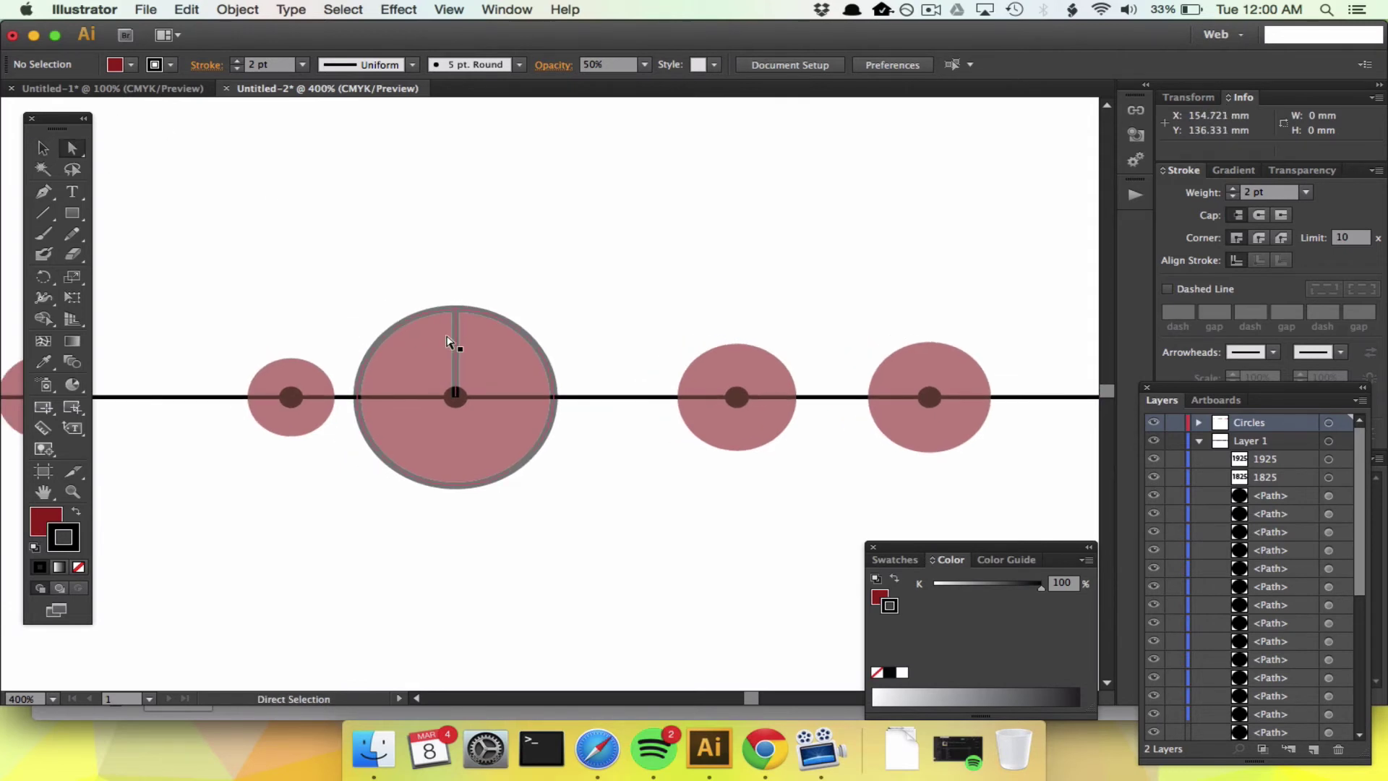
{"action": "left_click", "coordinate": [456, 307]}
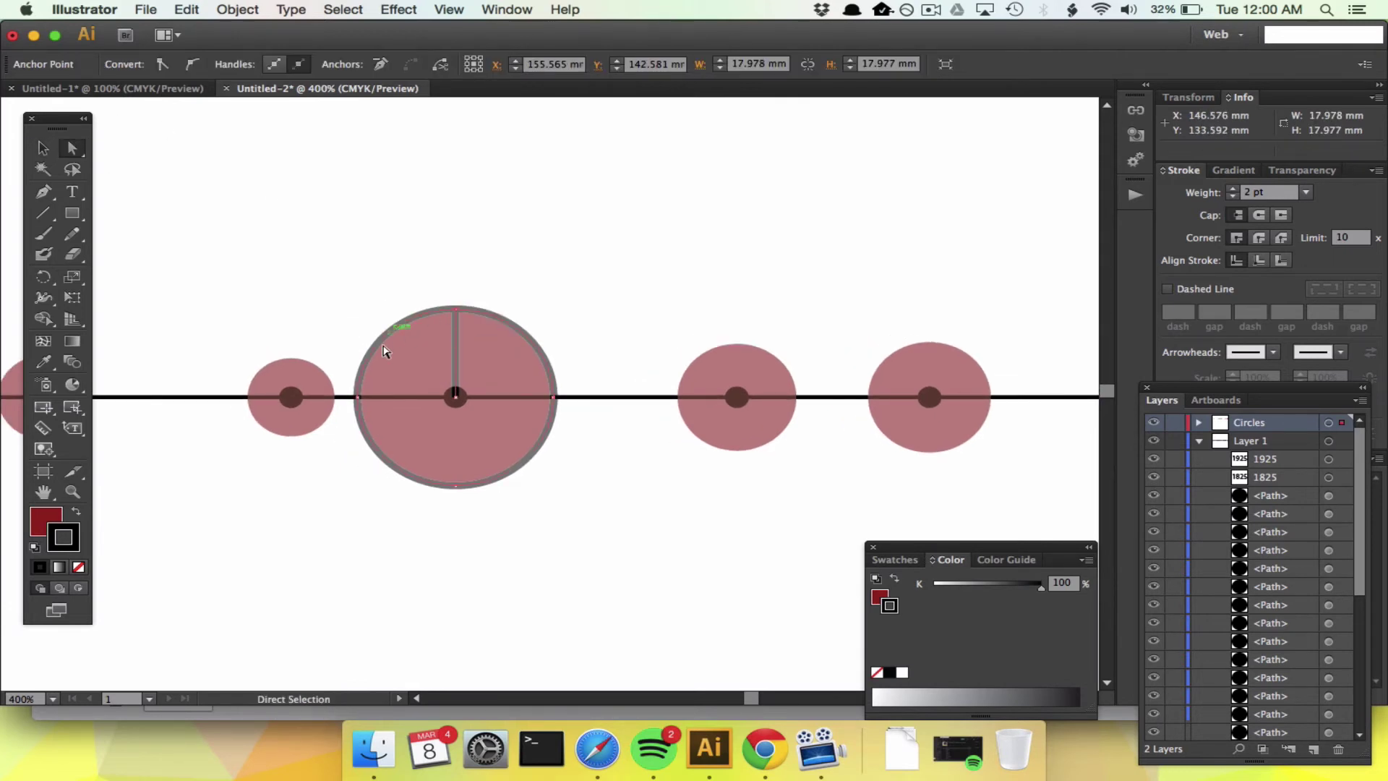
{"action": "left_click_drag", "start_coordinate": [473, 350], "coordinate": [455, 402]}
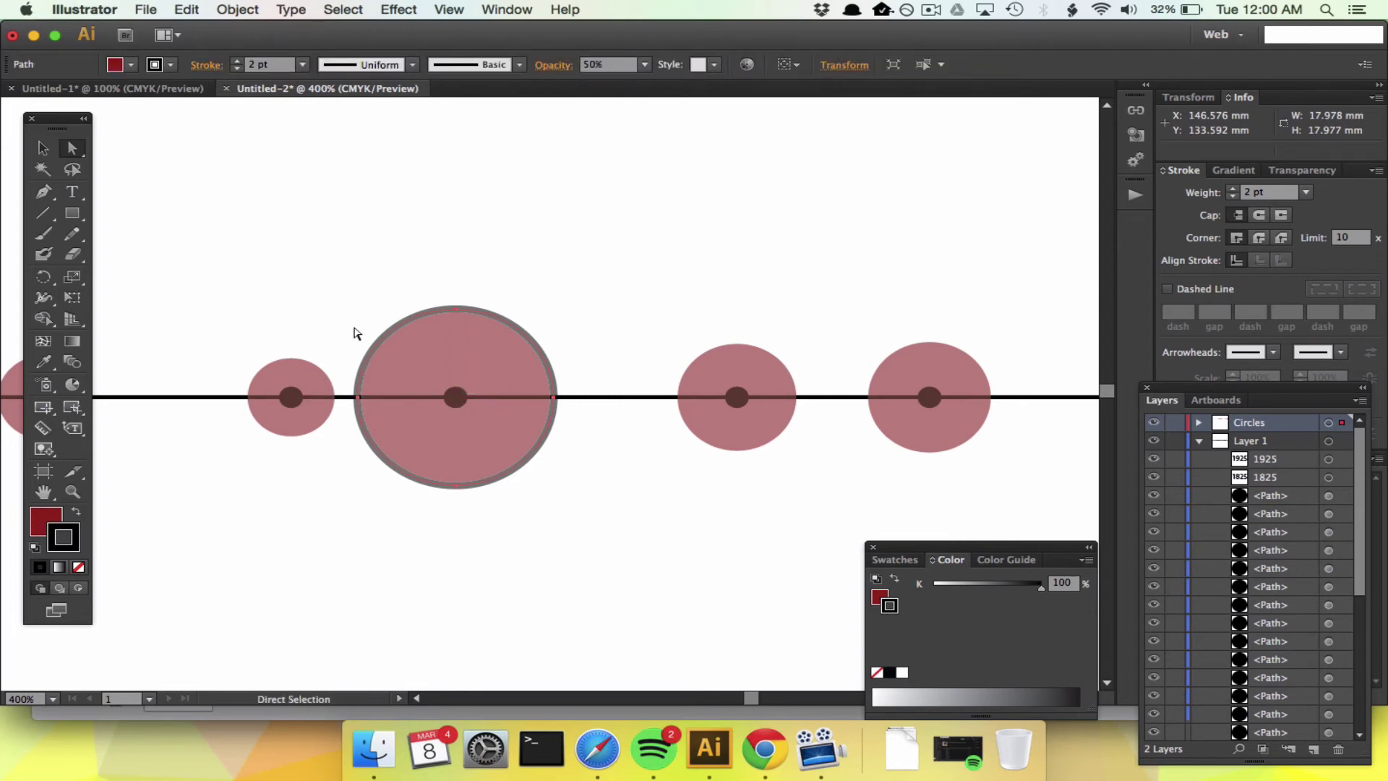
{"action": "left_click", "coordinate": [359, 264]}
Outline the outermost circle of the overlapping cluster near 1925 with a 2 pt black stroke and remove its radius line.
{"action": "scroll", "coordinate": [751, 448], "scroll_direction": "right", "scroll_amount": 10}
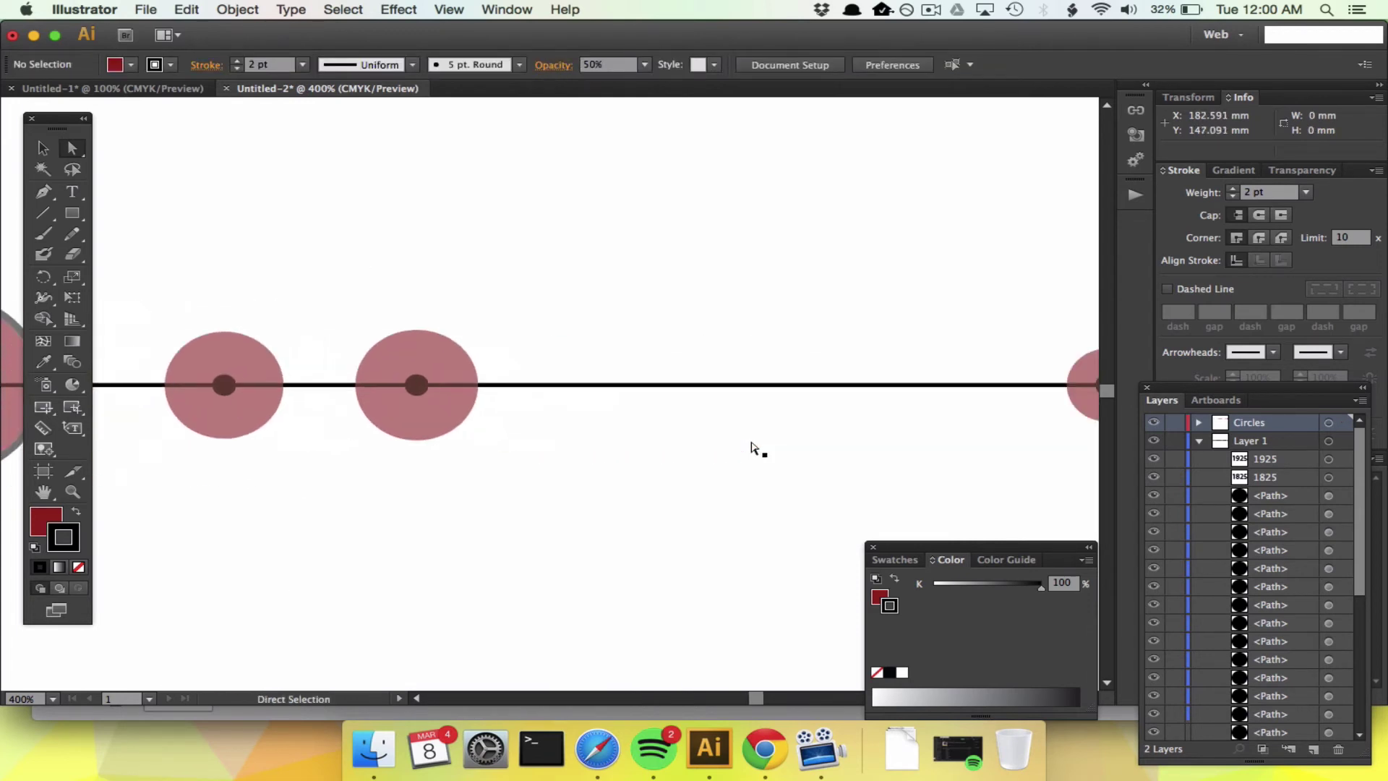
{"action": "scroll", "coordinate": [751, 448], "scroll_direction": "right", "scroll_amount": 10}
{"action": "left_click", "coordinate": [594, 333]}
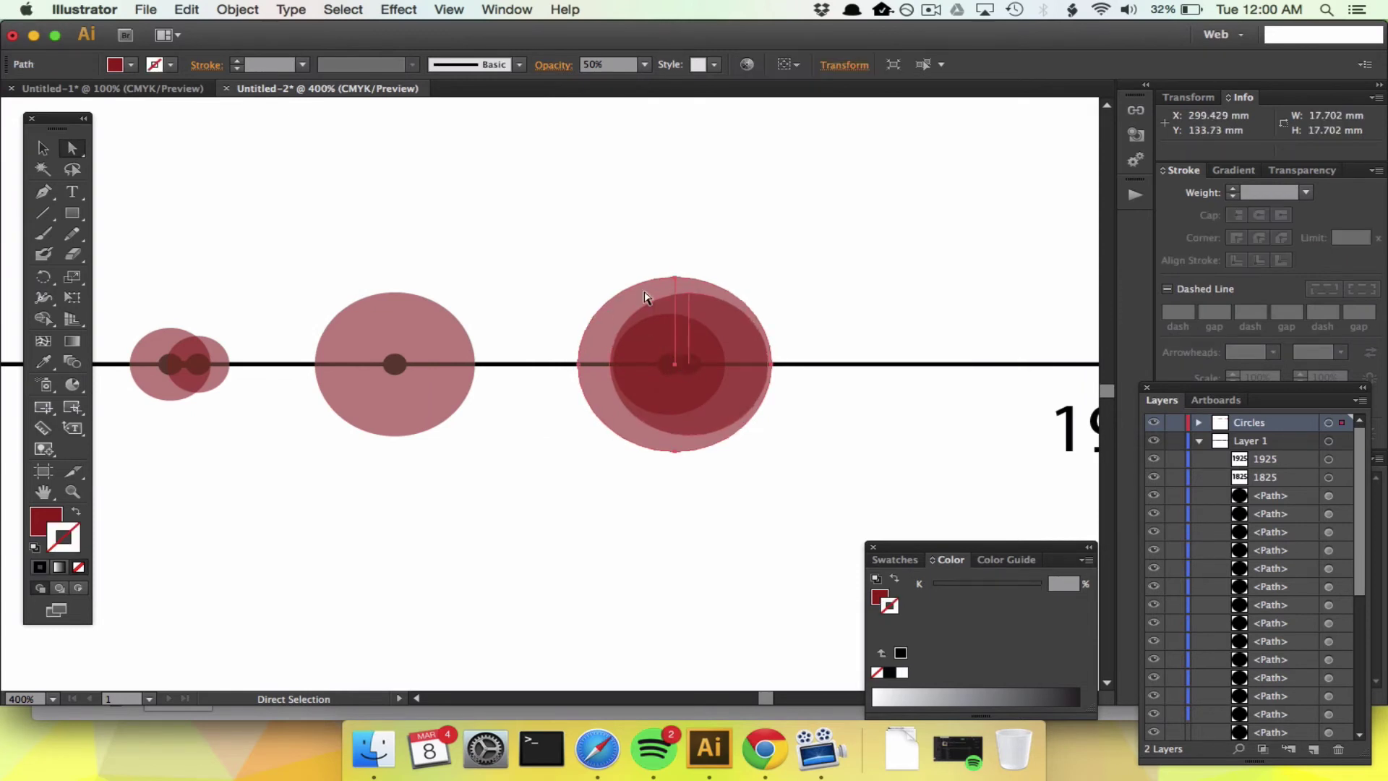
{"action": "left_click", "coordinate": [238, 61]}
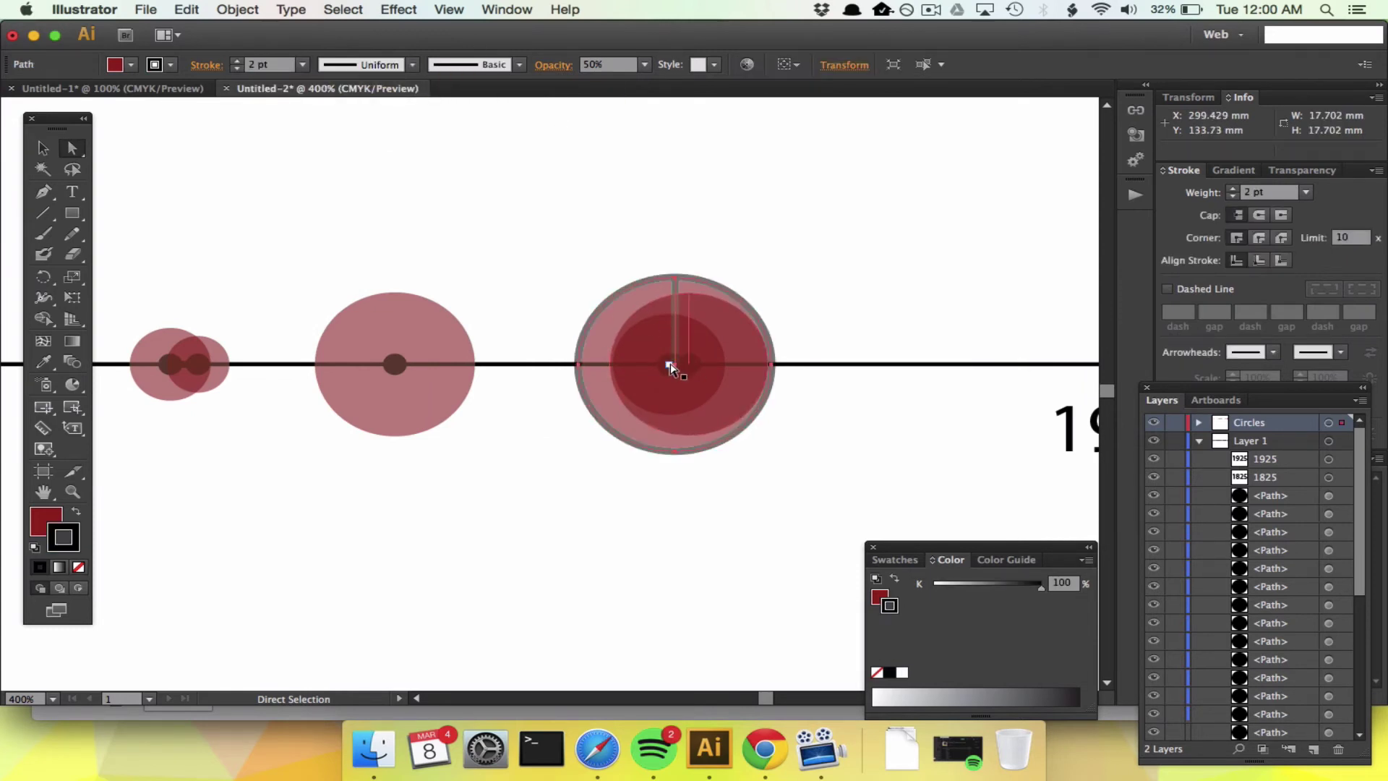
Give the large single circle before the 1925 cluster a 2 pt black stroke and delete its radius line.
{"action": "left_click", "coordinate": [394, 361]}
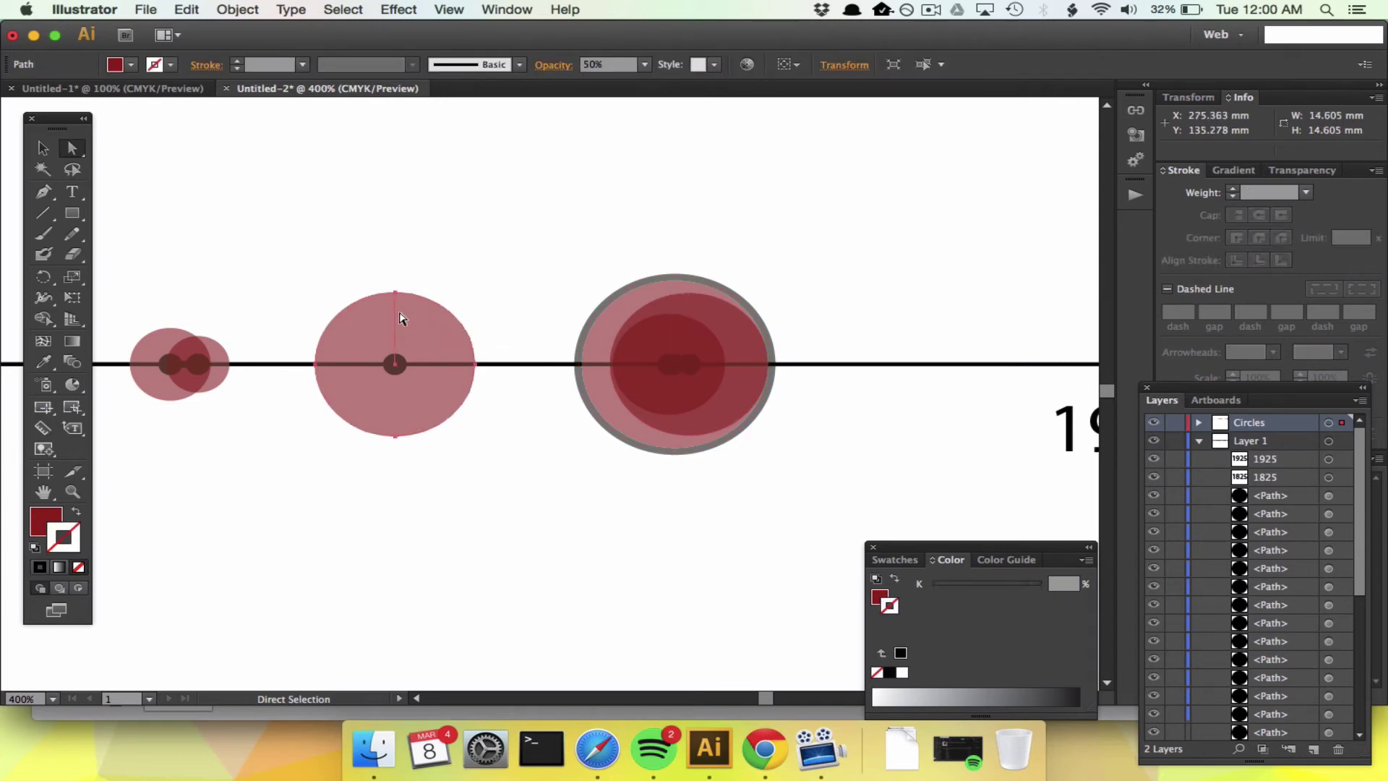
{"action": "left_click", "coordinate": [237, 61]}
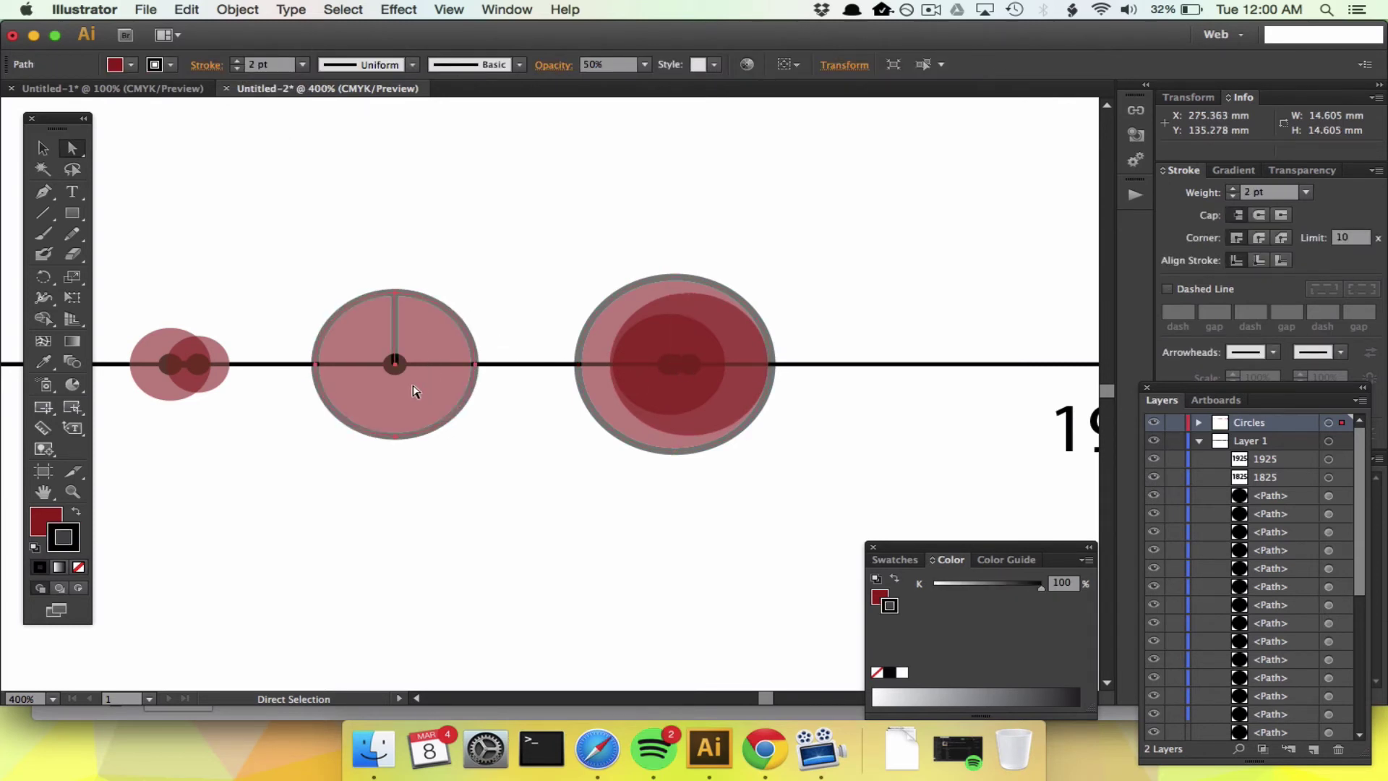
{"action": "left_click", "coordinate": [393, 363]}
{"action": "left_click", "coordinate": [304, 243]}
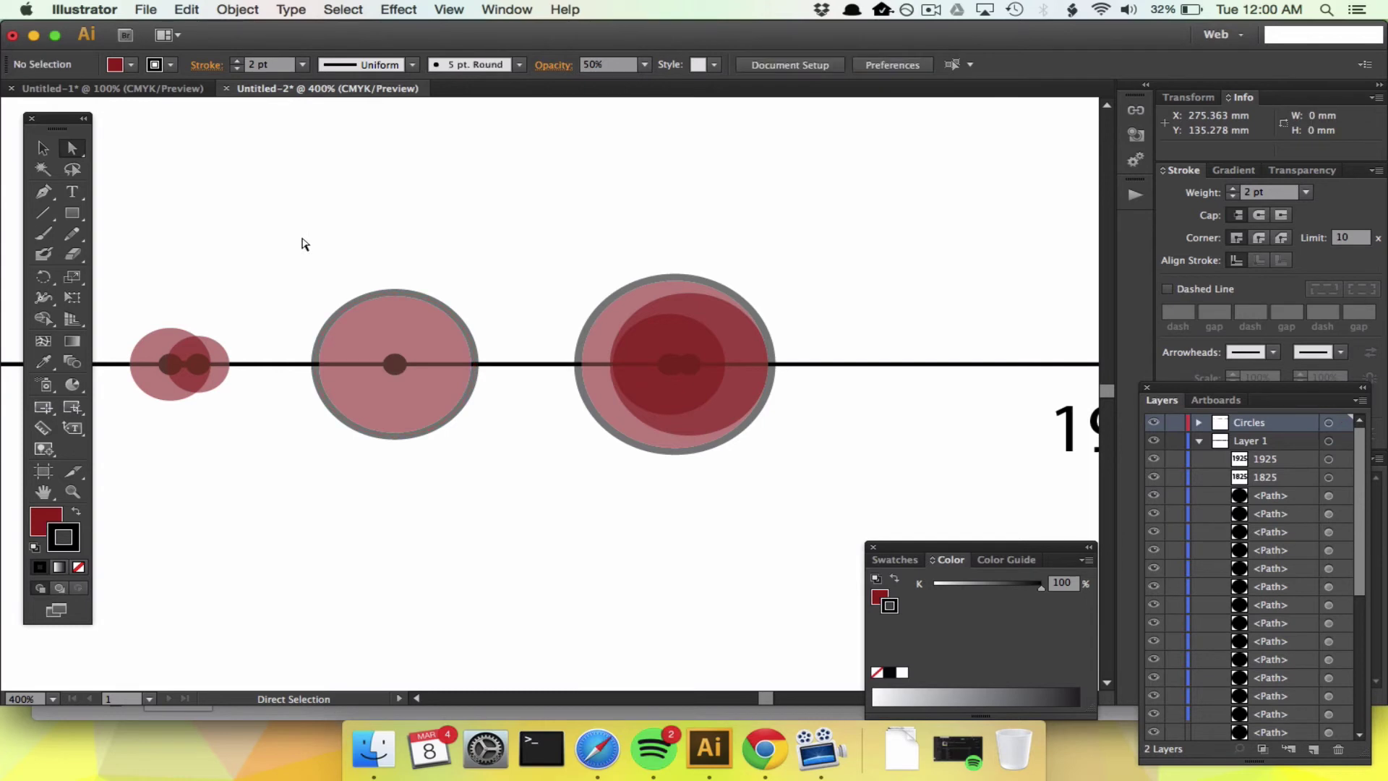
Select the three outlined circles and set their overall opacity to 100% in their appearance settings.
{"action": "left_click", "coordinate": [436, 304]}
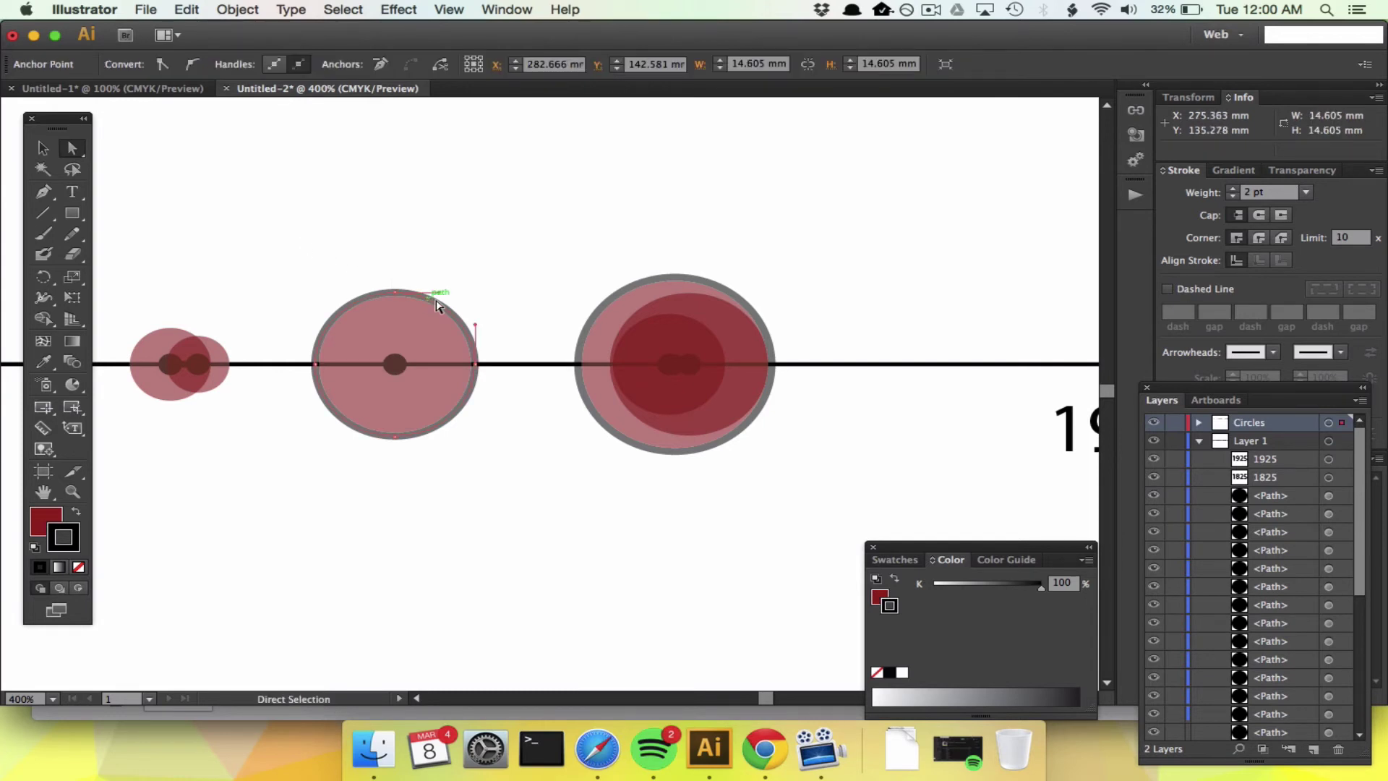
{"action": "left_click", "coordinate": [618, 299]}
{"action": "scroll", "coordinate": [323, 285], "scroll_direction": "left", "scroll_amount": 10}
{"action": "scroll", "coordinate": [322, 286], "scroll_direction": "right", "scroll_amount": 10}
{"action": "left_click", "coordinate": [222, 340], "text": "shift"}
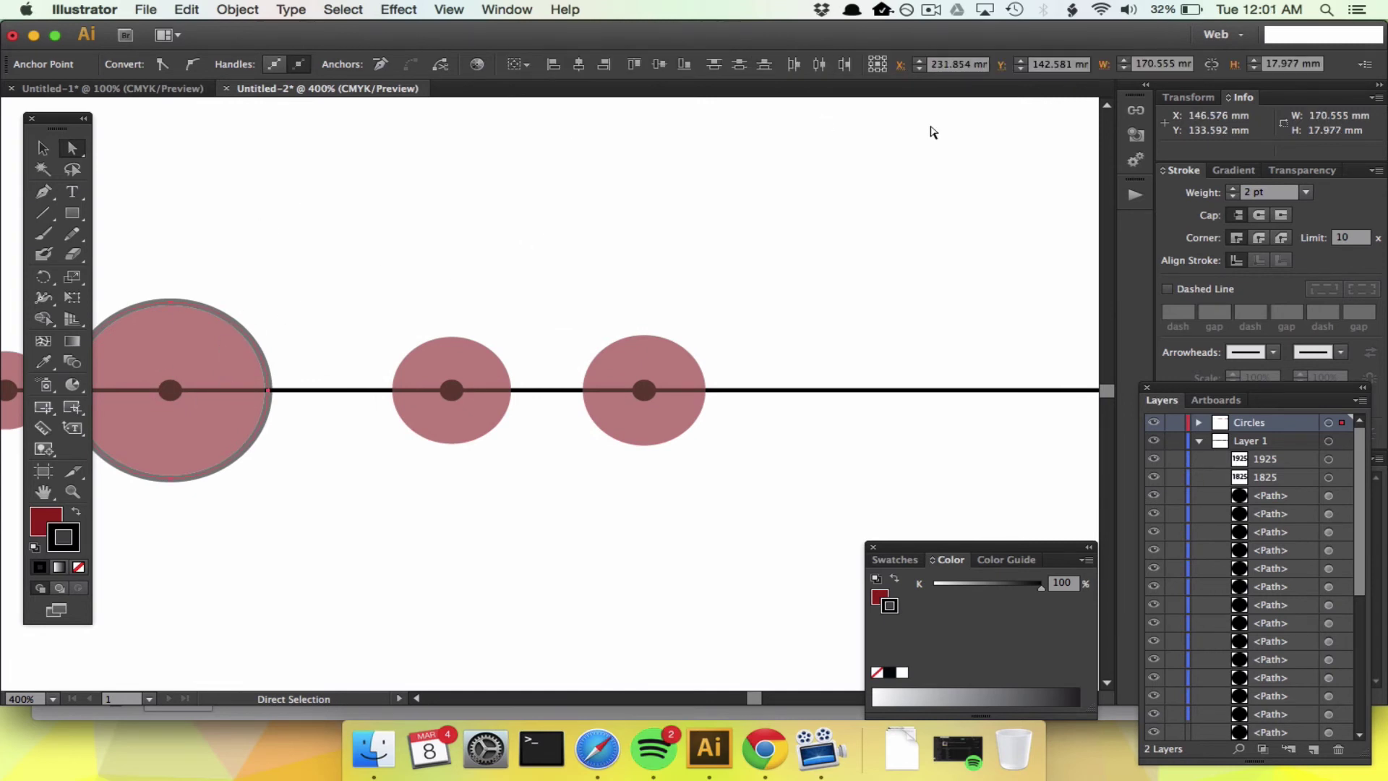
{"action": "left_click_drag", "start_coordinate": [1250, 390], "coordinate": [1152, 509]}
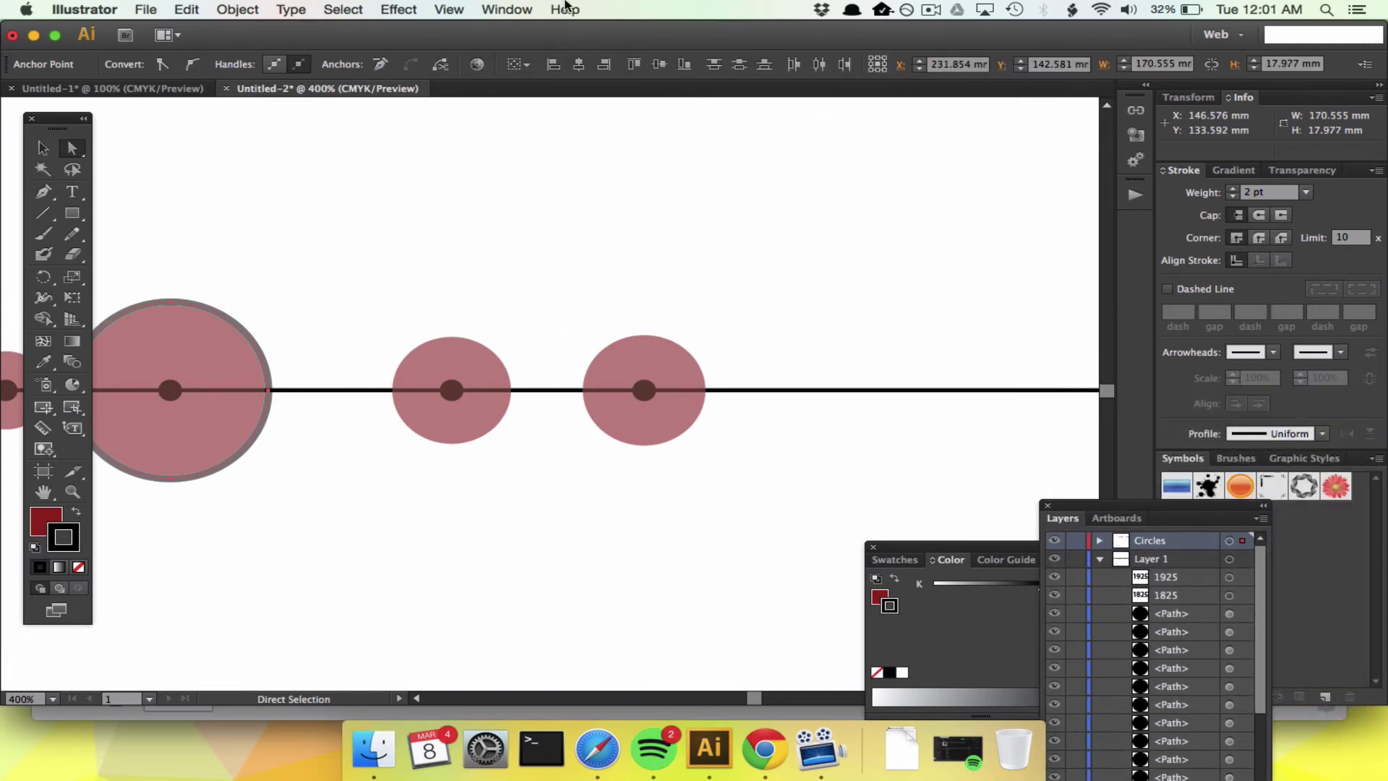
{"action": "left_click", "coordinate": [517, 10]}
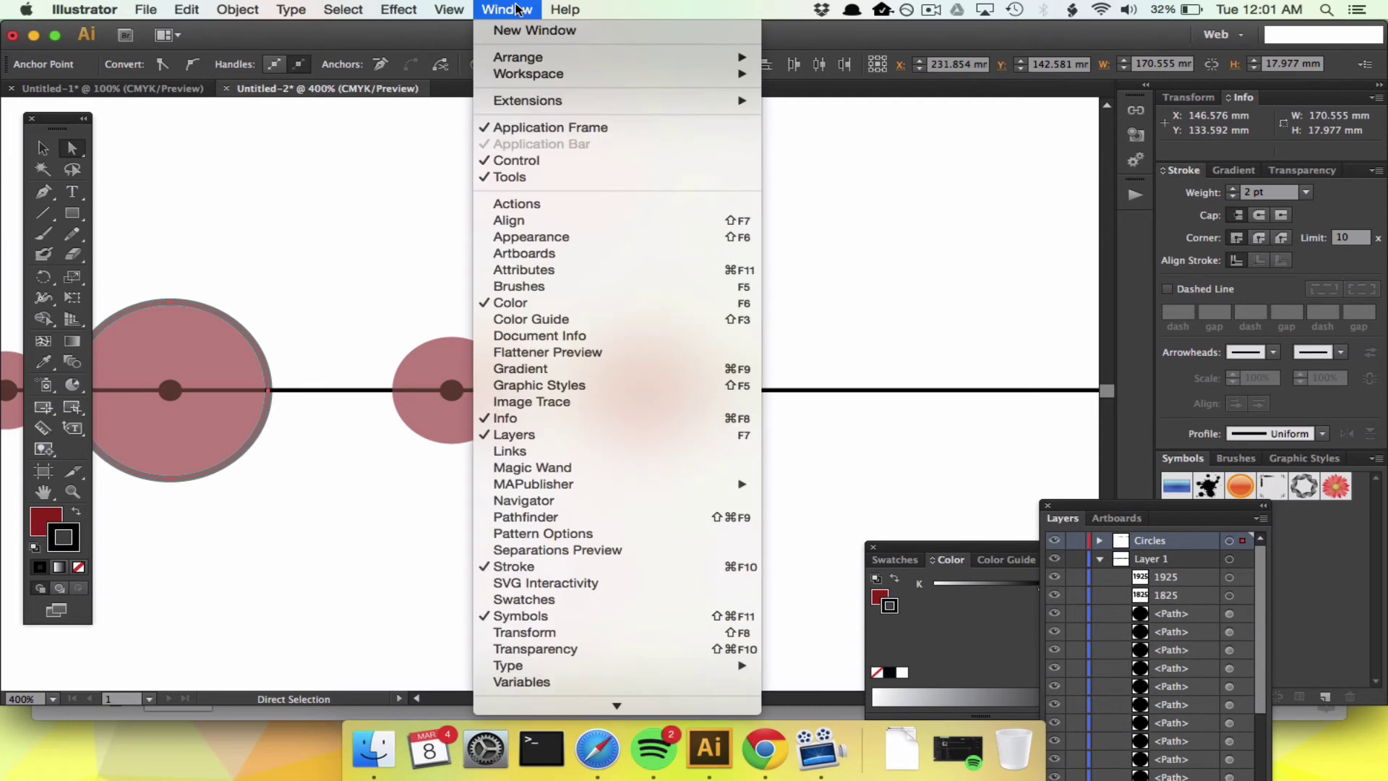
{"action": "left_click", "coordinate": [574, 237]}
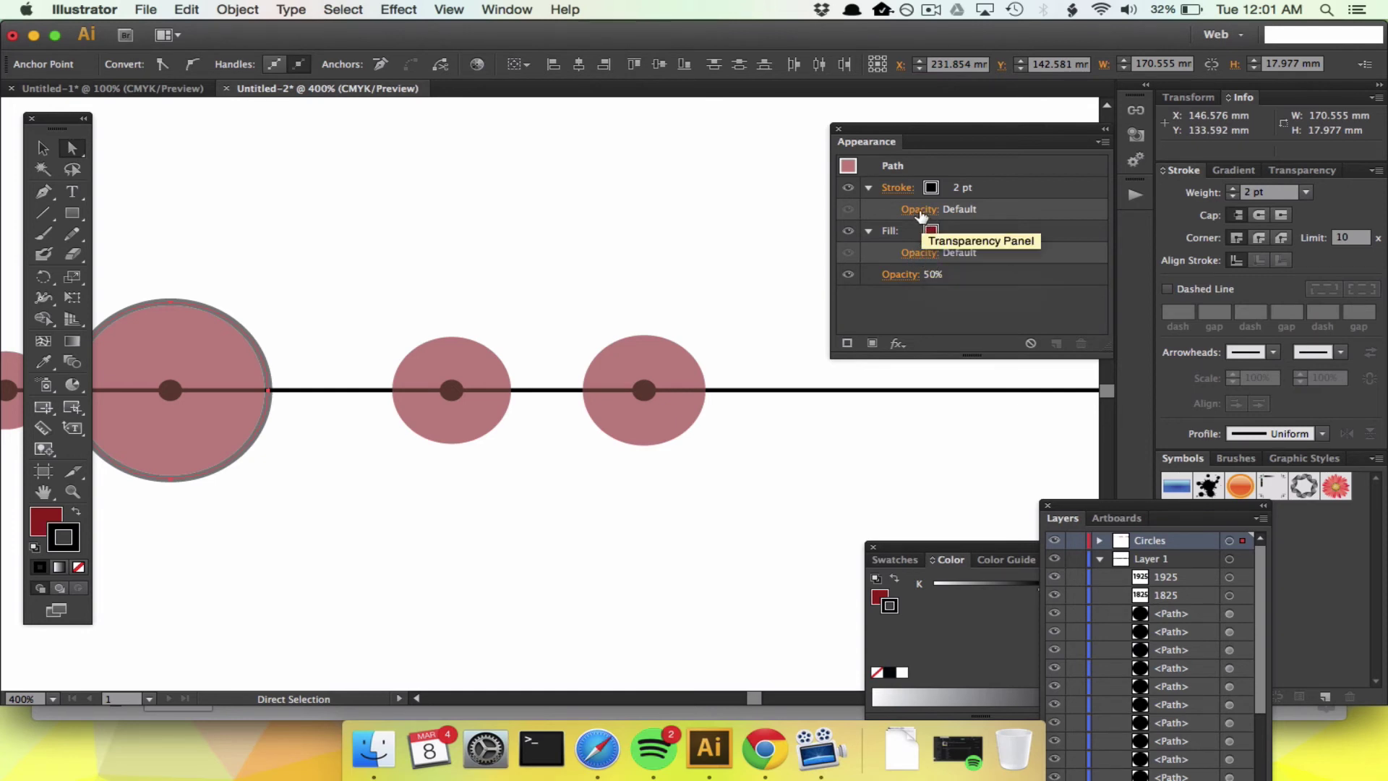
{"action": "left_click", "coordinate": [908, 275]}
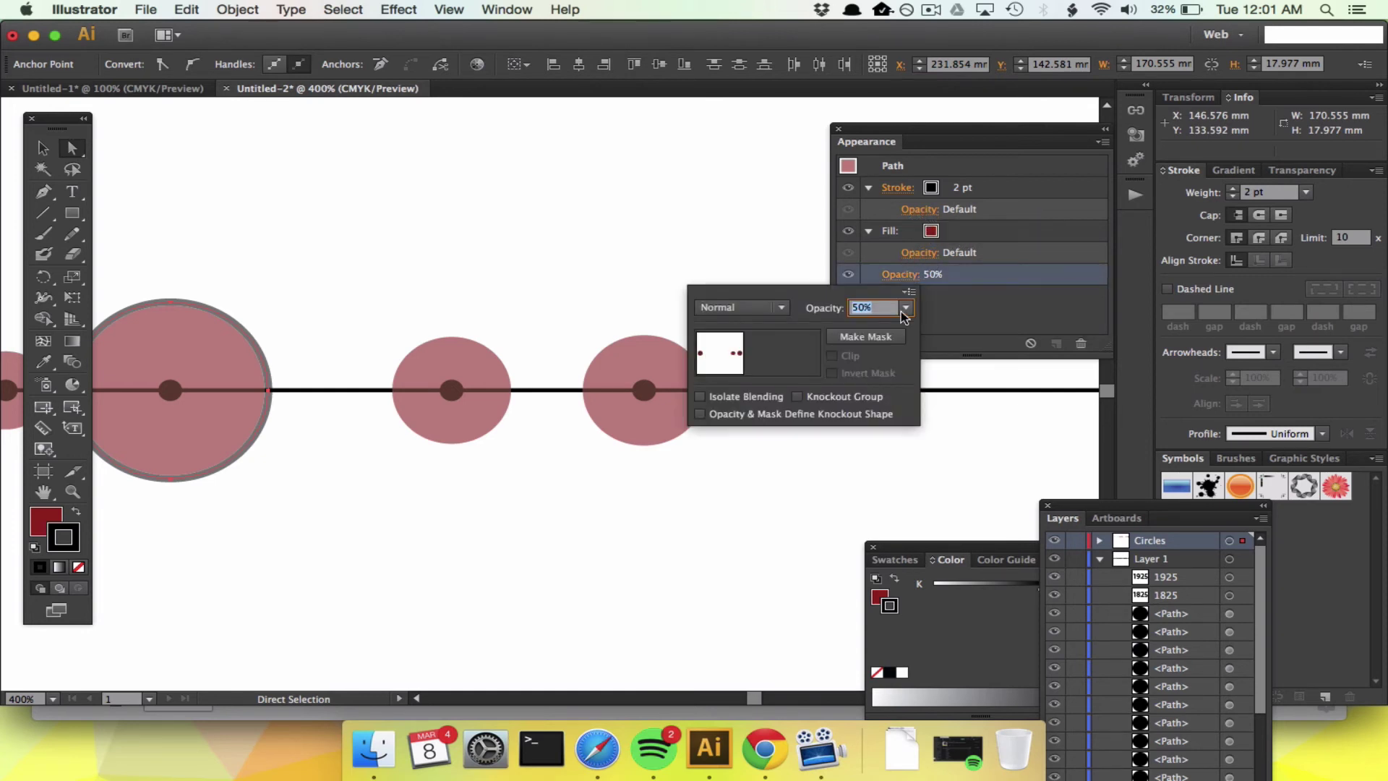
{"action": "left_click", "coordinate": [904, 310]}
{"action": "left_click", "coordinate": [935, 518]}
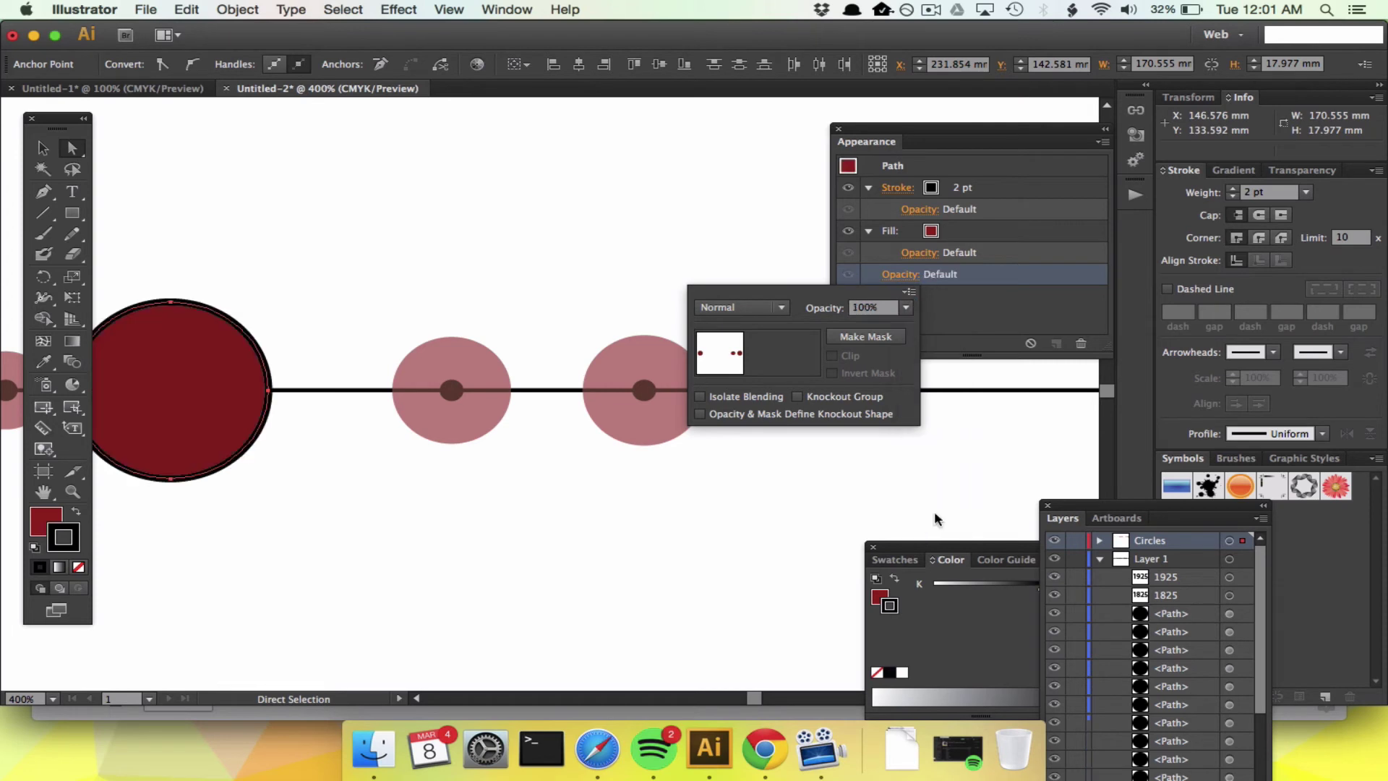
Set only the fill opacity of the three outlined circles to 50%.
{"action": "left_click", "coordinate": [919, 254]}
{"action": "left_click", "coordinate": [919, 253]}
{"action": "left_click", "coordinate": [926, 286]}
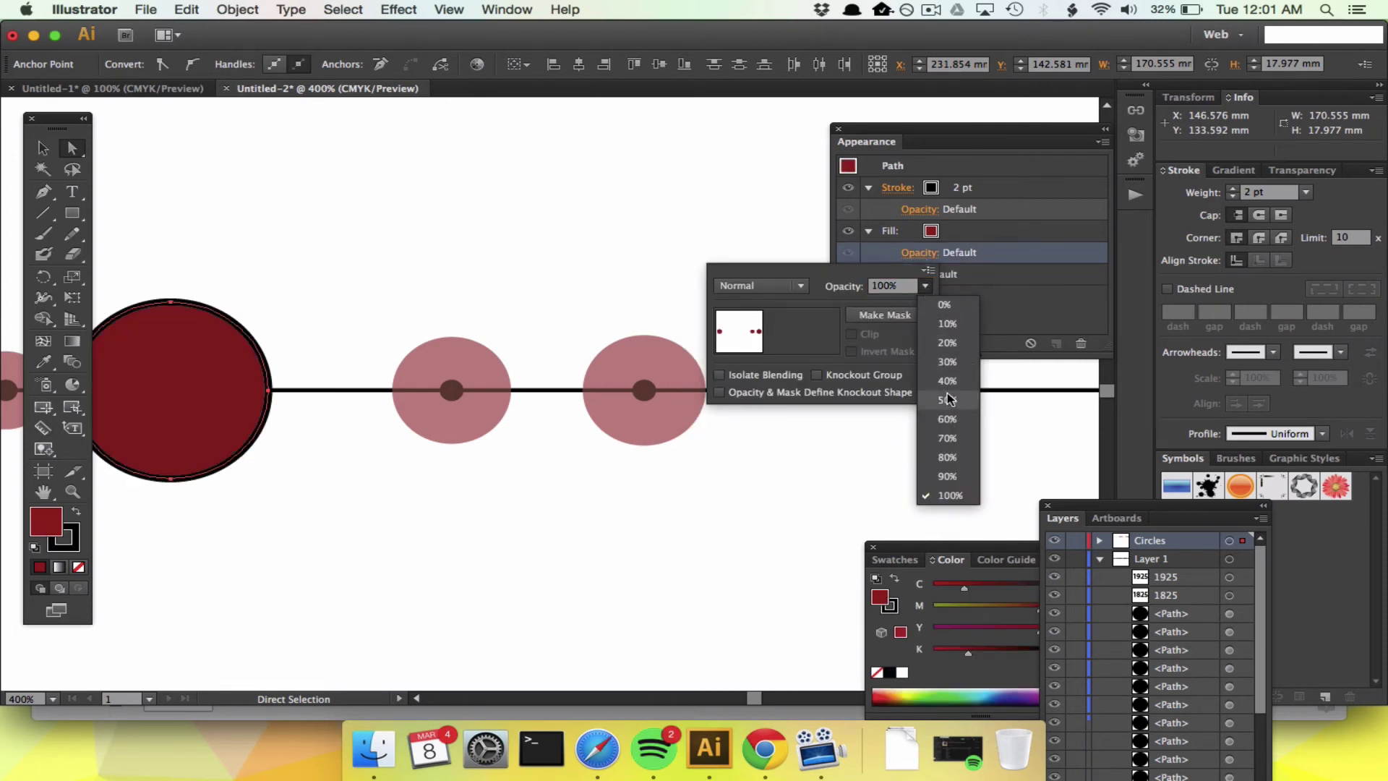
{"action": "left_click", "coordinate": [950, 402]}
{"action": "left_click", "coordinate": [566, 207]}
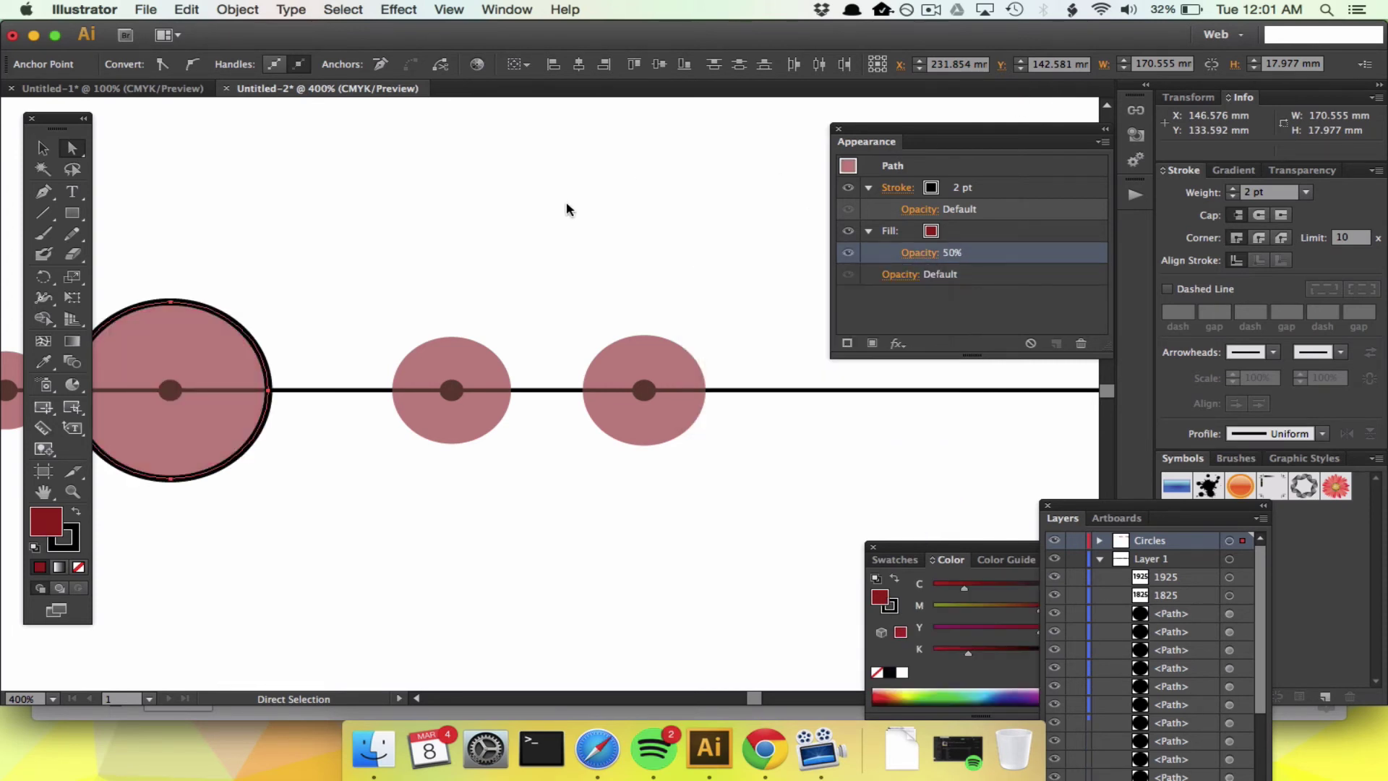
Draw a vertical 2 pt callout line upward from each of the three outlined circles, making the one before the 1925 cluster taller.
{"action": "left_click", "coordinate": [353, 273]}
{"action": "scroll", "coordinate": [353, 272], "scroll_direction": "right", "scroll_amount": 10}
{"action": "scroll", "coordinate": [354, 272], "scroll_direction": "right", "scroll_amount": 4}
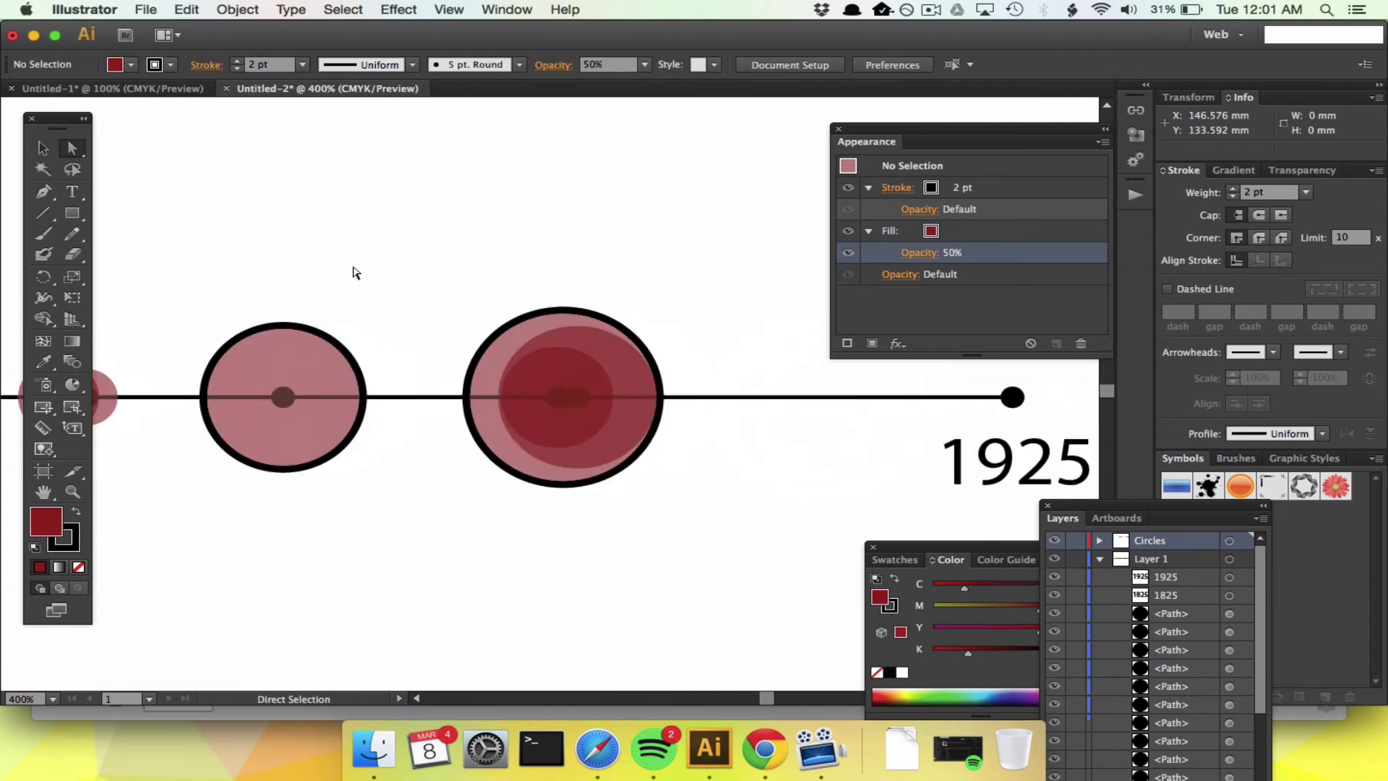
{"action": "scroll", "coordinate": [354, 273], "scroll_direction": "left", "scroll_amount": 4}
{"action": "key", "text": "super+minus"}
{"action": "key", "text": "super+minus"}
{"action": "key", "text": "super+minus"}
{"action": "key", "text": "backslash"}
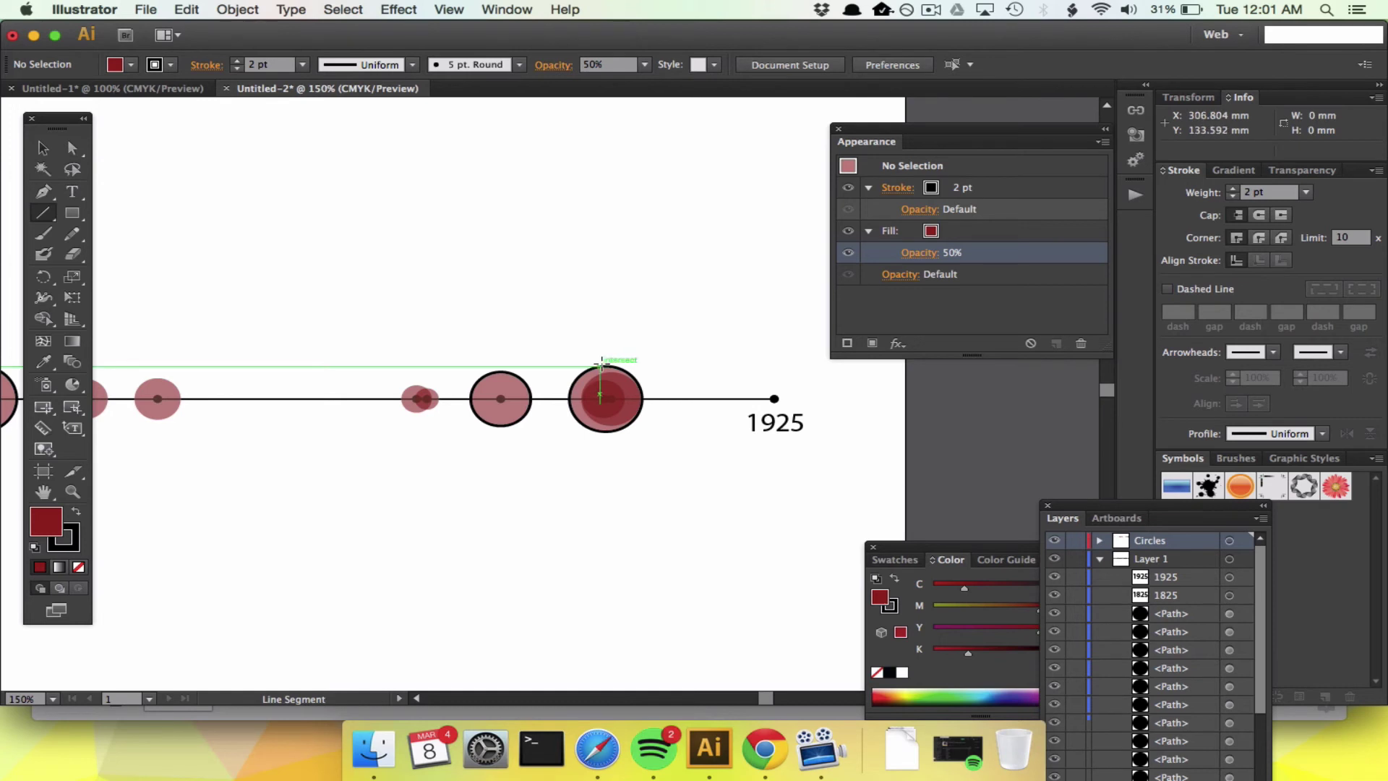
{"action": "left_click_drag", "start_coordinate": [604, 398], "coordinate": [605, 318]}
{"action": "left_click_drag", "start_coordinate": [500, 371], "coordinate": [500, 287]}
{"action": "scroll", "coordinate": [337, 331], "scroll_direction": "left", "scroll_amount": 10}
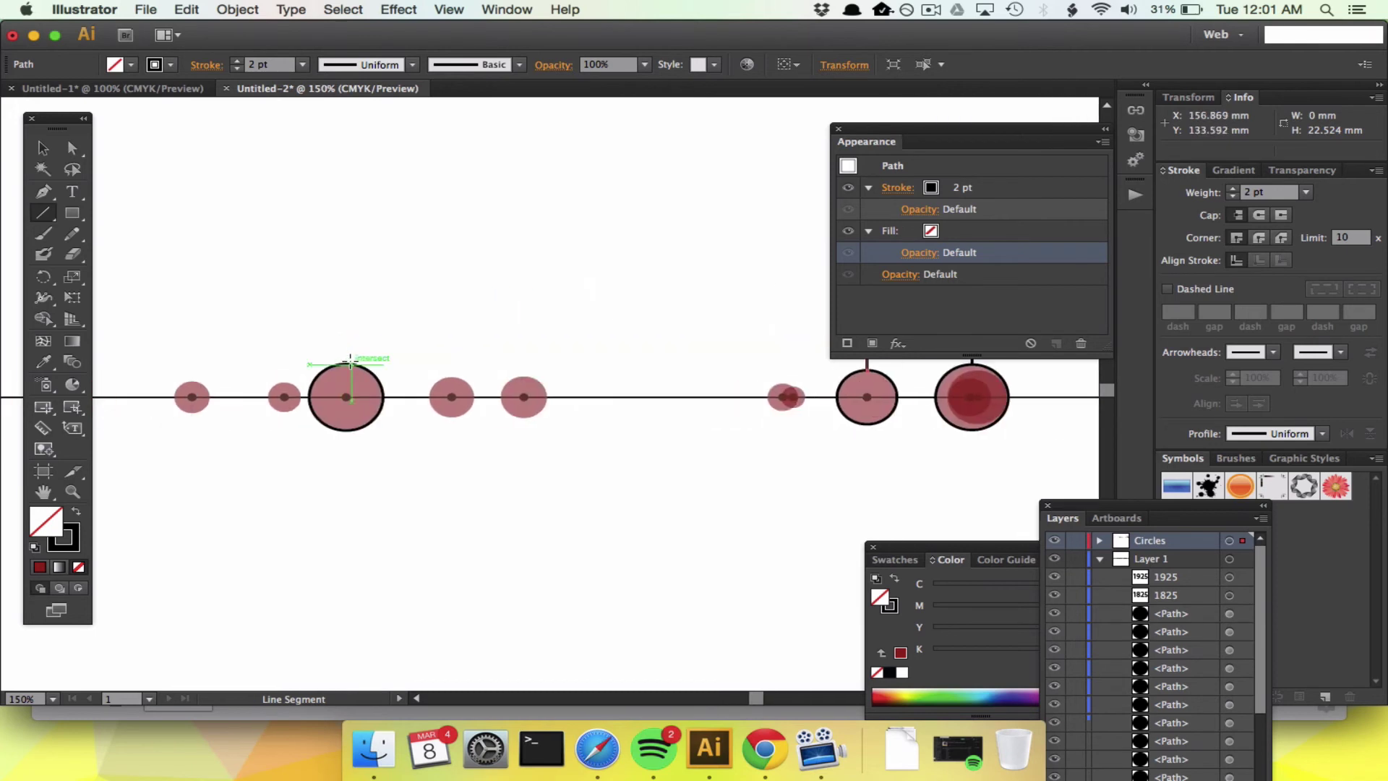
{"action": "left_click_drag", "start_coordinate": [347, 363], "coordinate": [347, 331]}
Add the text Titanic above the callout line of the outlined circle cluster nearest 1925.
{"action": "key", "text": "t"}
{"action": "scroll", "coordinate": [706, 302], "scroll_direction": "right", "scroll_amount": 12}
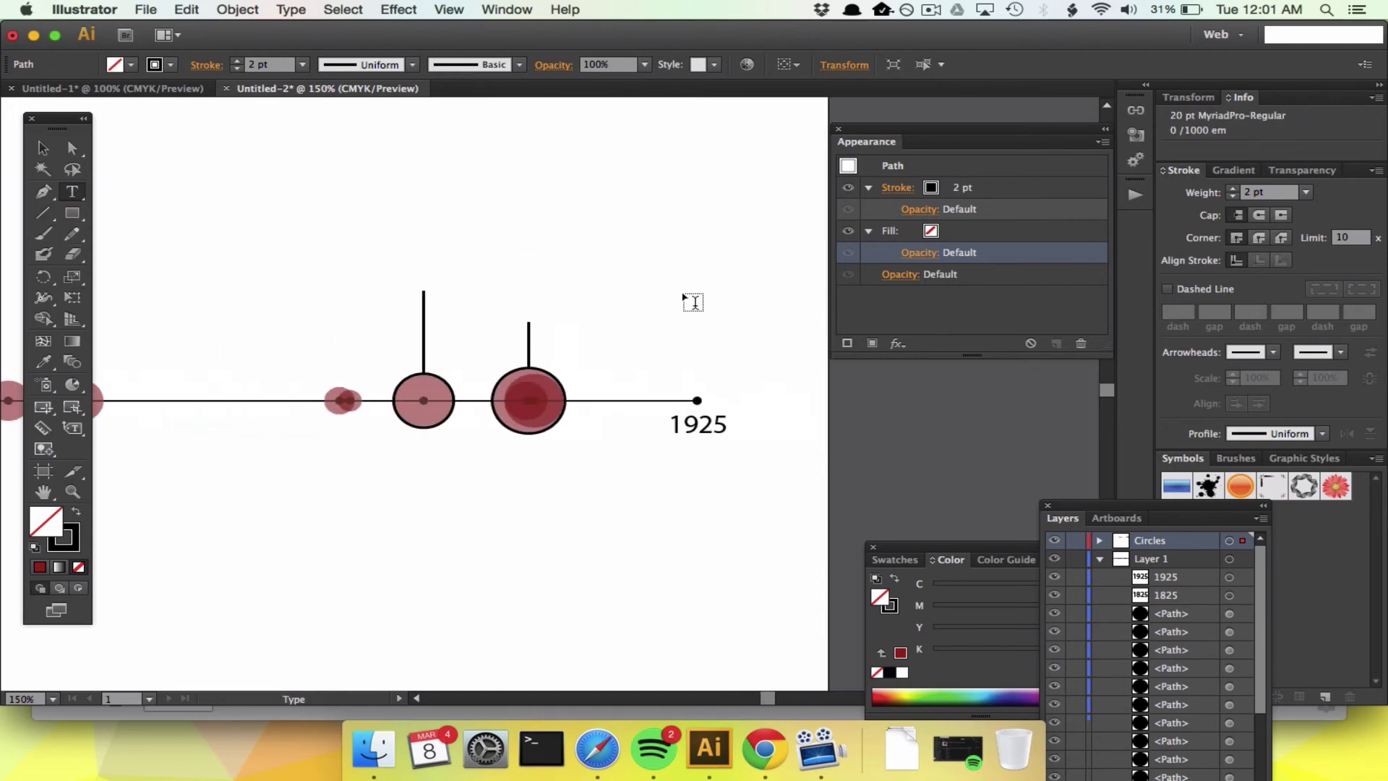
{"action": "left_click", "coordinate": [527, 300]}
{"action": "type", "text": "Titanic"}
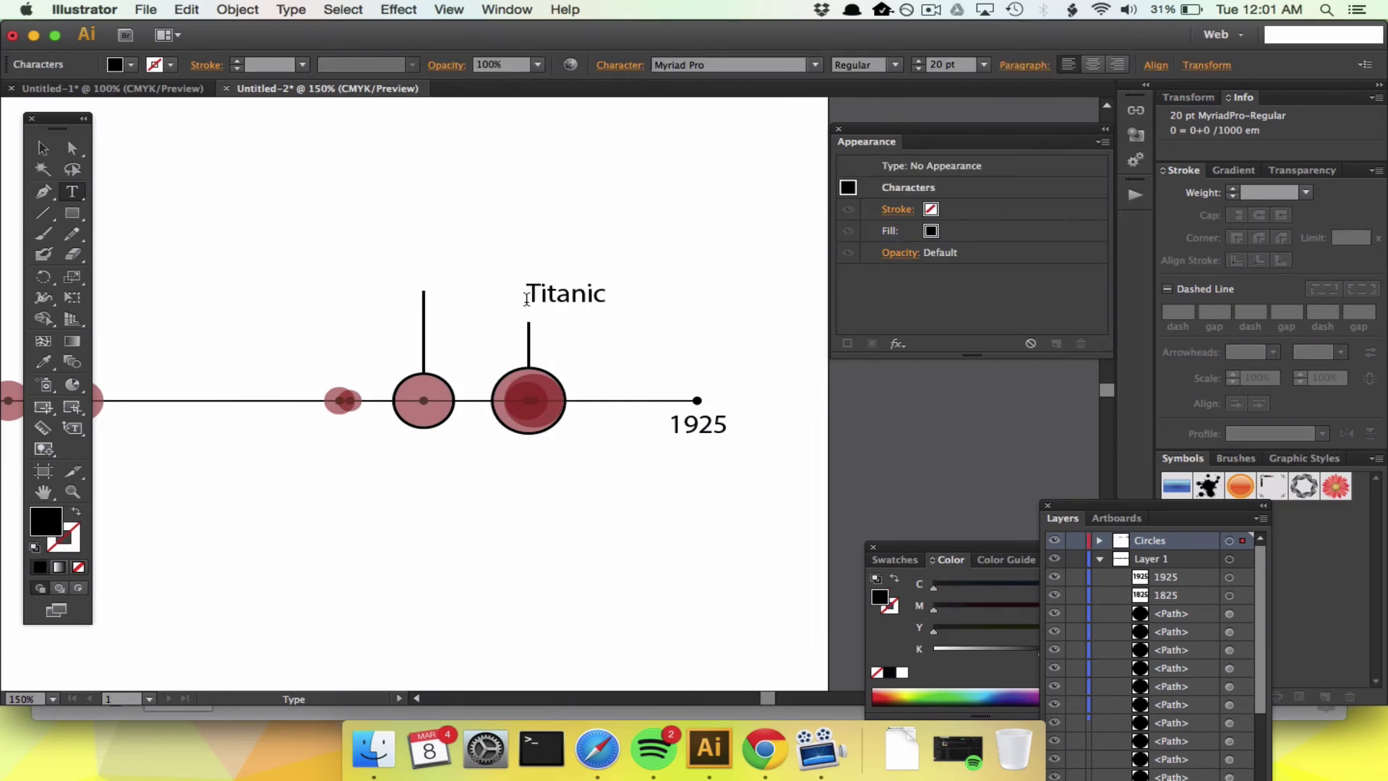
Look up the Titanic's date in the Chrome spreadsheet and add April 15, 1912 as a line above its name in Illustrator.
{"action": "key", "text": "super+Tab"}
{"action": "scroll", "coordinate": [458, 649], "scroll_direction": "down", "scroll_amount": 10}
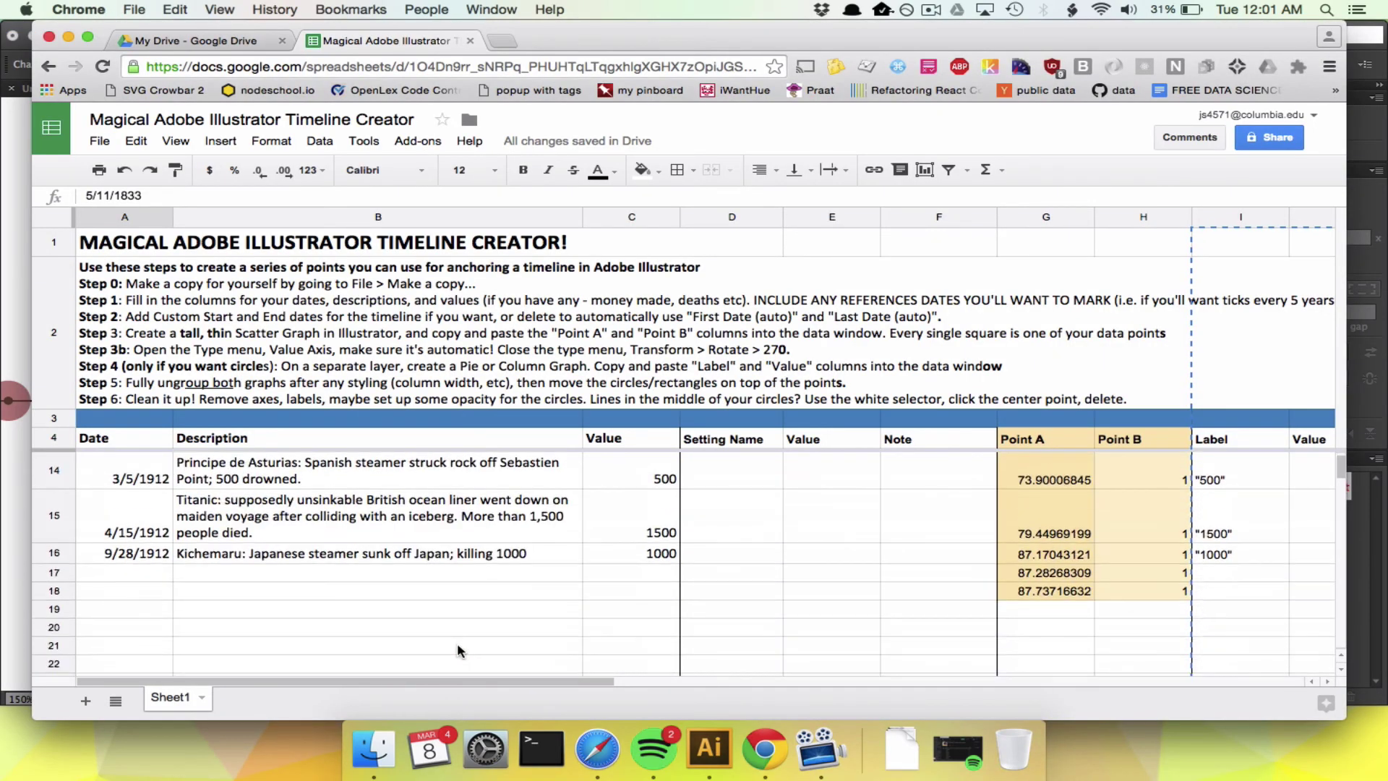
{"action": "left_click", "coordinate": [130, 521]}
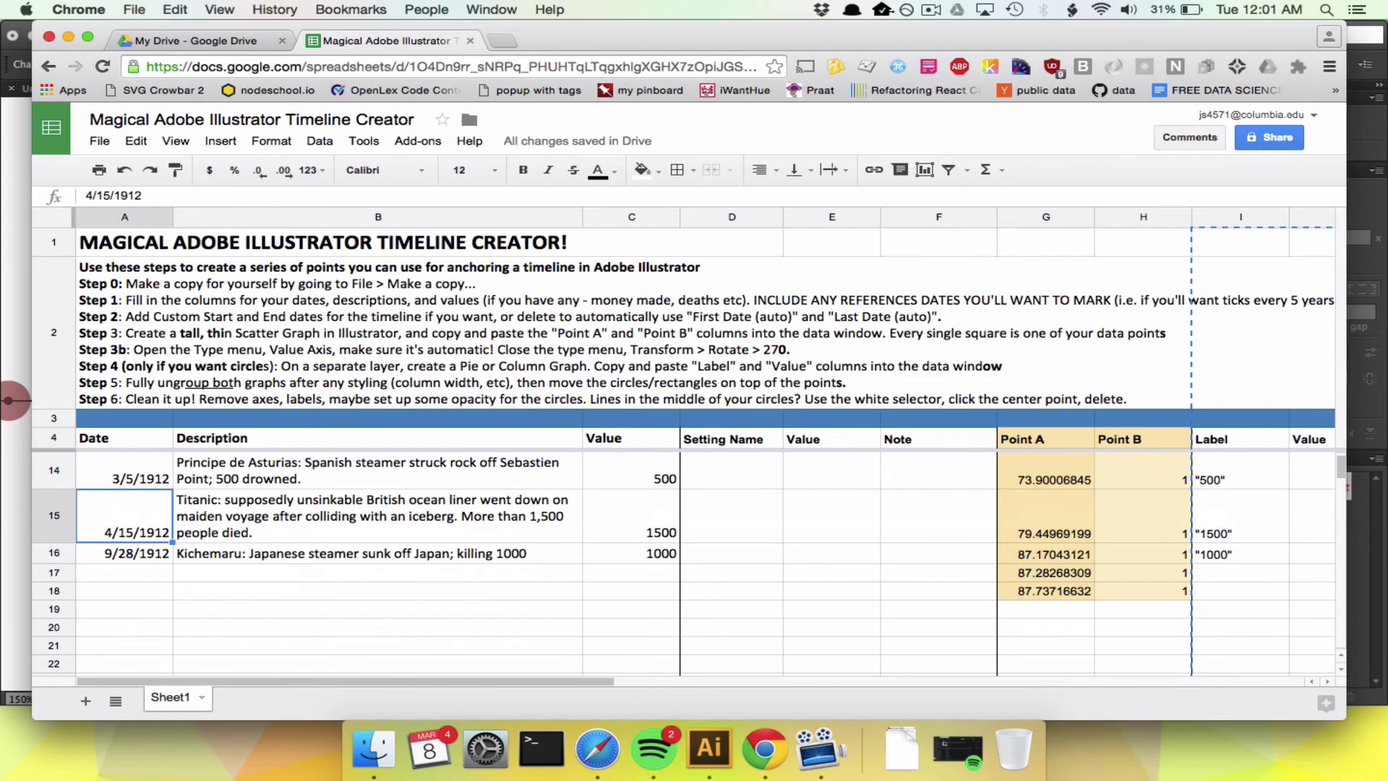
{"action": "key", "text": "super+Tab"}
{"action": "left_click", "coordinate": [536, 286]}
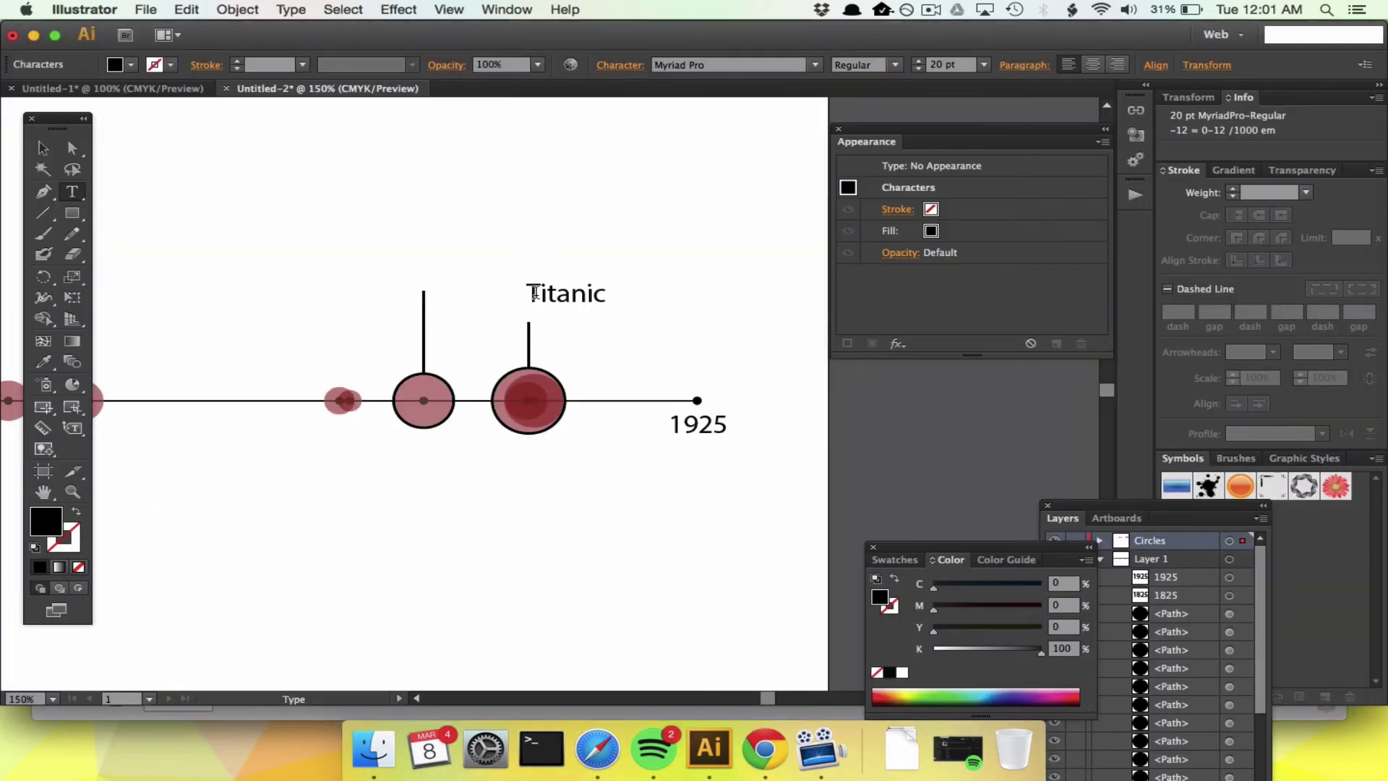
{"action": "key", "text": "Return"}
{"action": "key", "text": "Up"}
{"action": "type", "text": "April 15, 1912"}
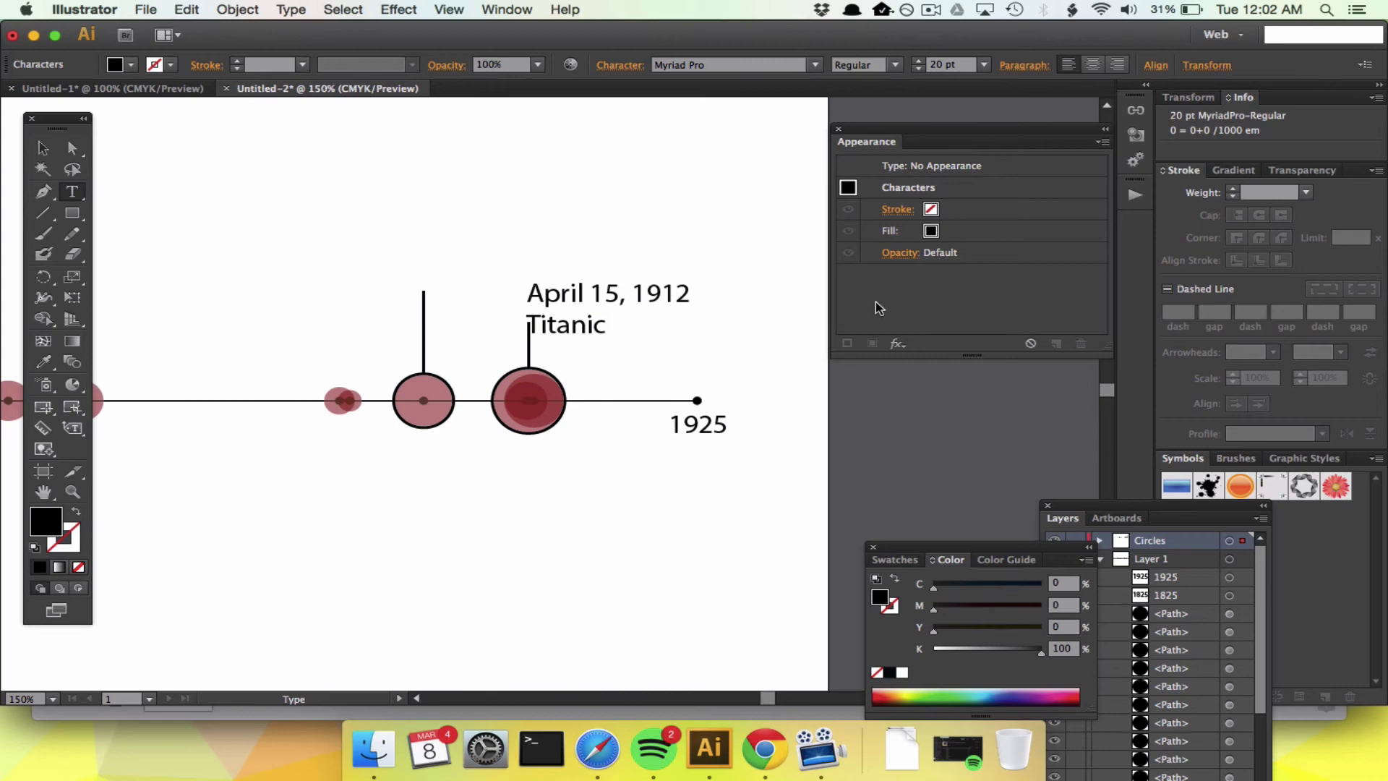
Extend the Titanic name line with the description ", luxury liner".
{"action": "type", "text": " luxury c"}
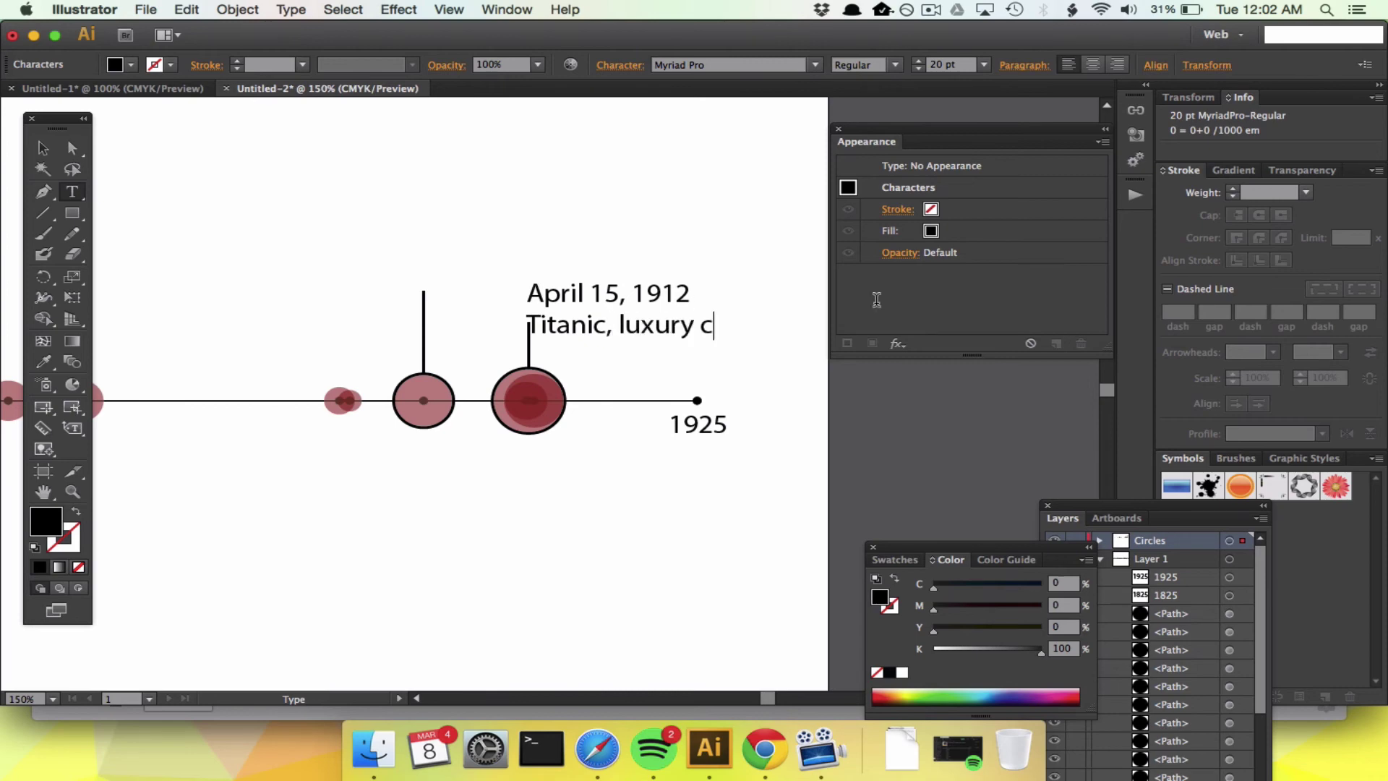
{"action": "key", "text": "BackSpace"}
{"action": "type", "text": "liner"}
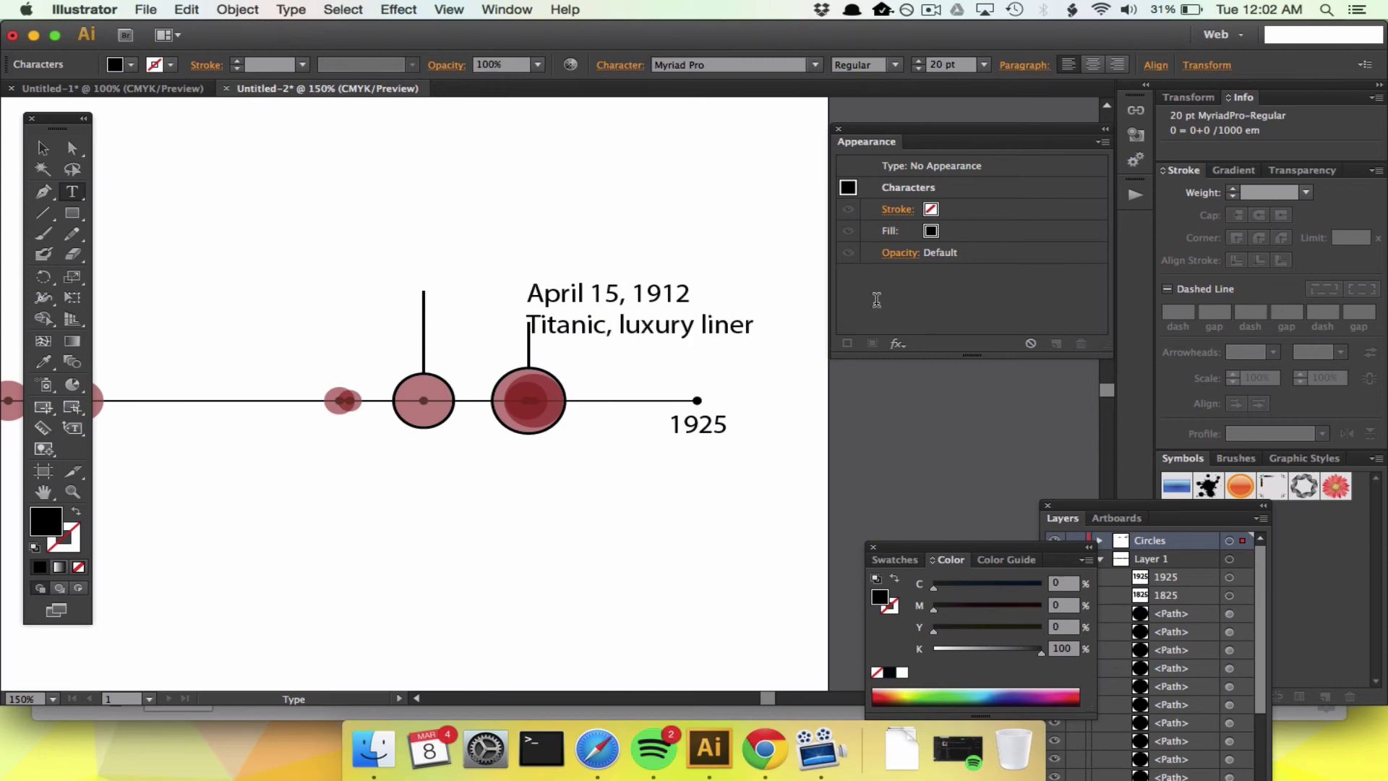
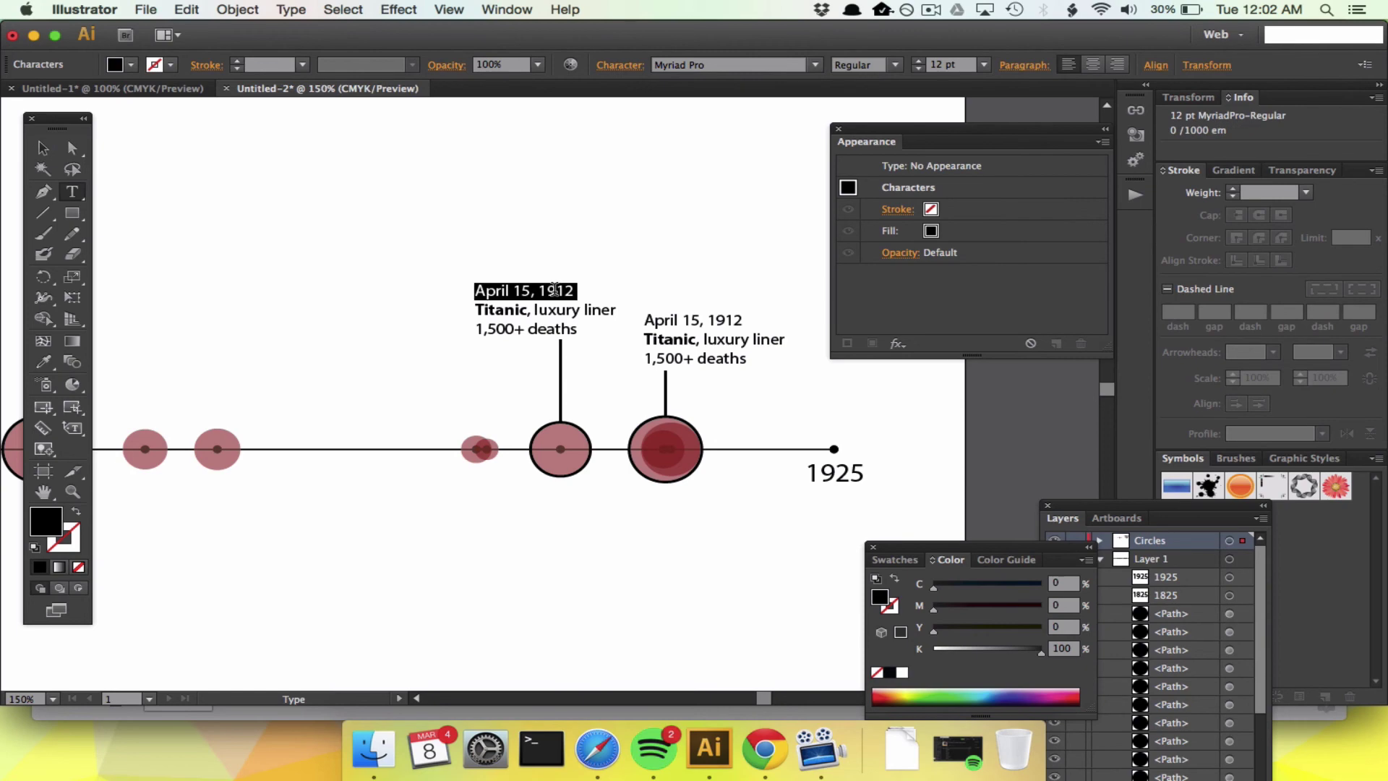
Check the General Slocum's date in the spreadsheet and change the copied label's date to June 15, 1904.
{"action": "left_click", "coordinate": [554, 290]}
{"action": "key", "text": "shift+Right"}
{"action": "key", "text": "shift+Right"}
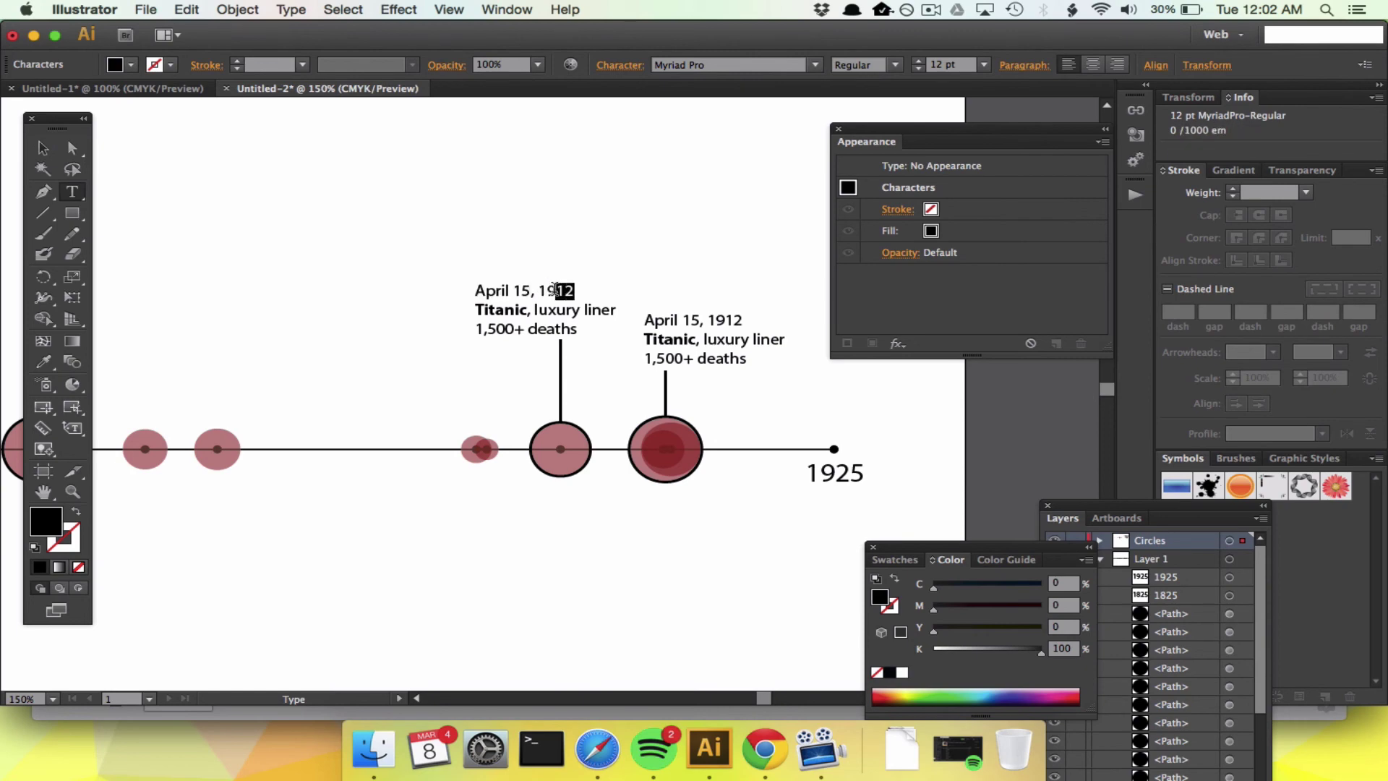
{"action": "key", "text": "super+Tab"}
{"action": "key", "text": "super+Tab"}
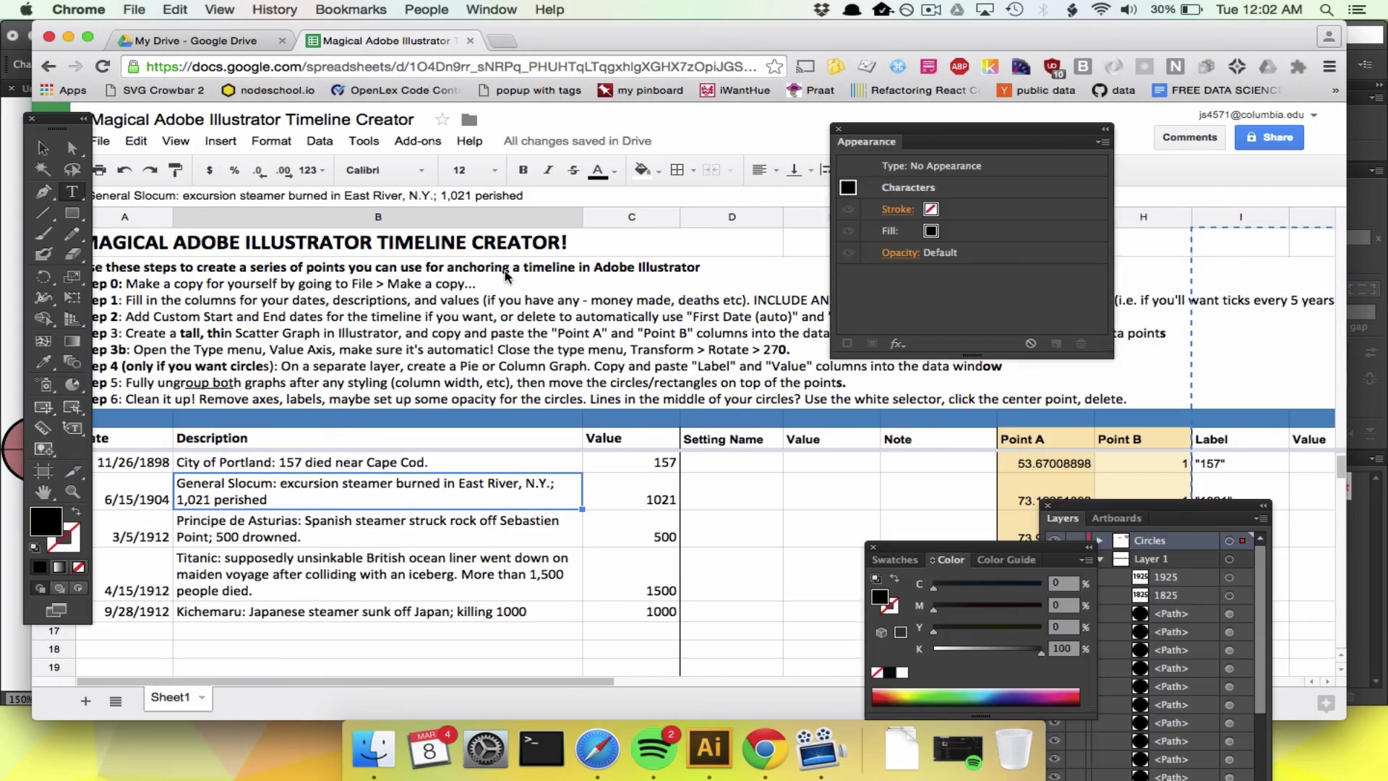
{"action": "double_click", "coordinate": [491, 291]}
{"action": "type", "text": "June15, 1904"}
Check the ship's name in the spreadsheet and replace Titanic in the June 15, 1904 label with General Slocum.
{"action": "key", "text": "super+Tab"}
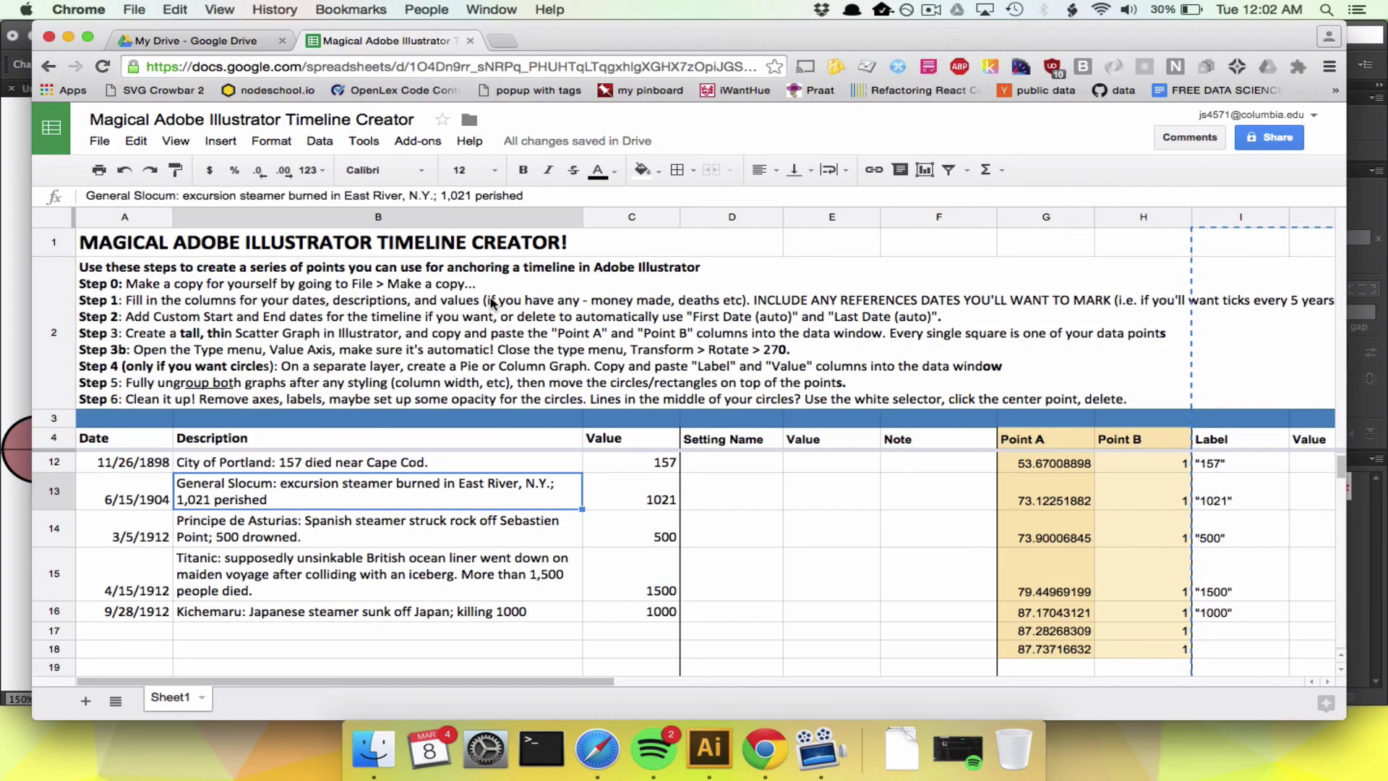
{"action": "key", "text": "super+Tab"}
{"action": "double_click", "coordinate": [501, 307]}
{"action": "type", "text": "General Slocum, luxury liner"}
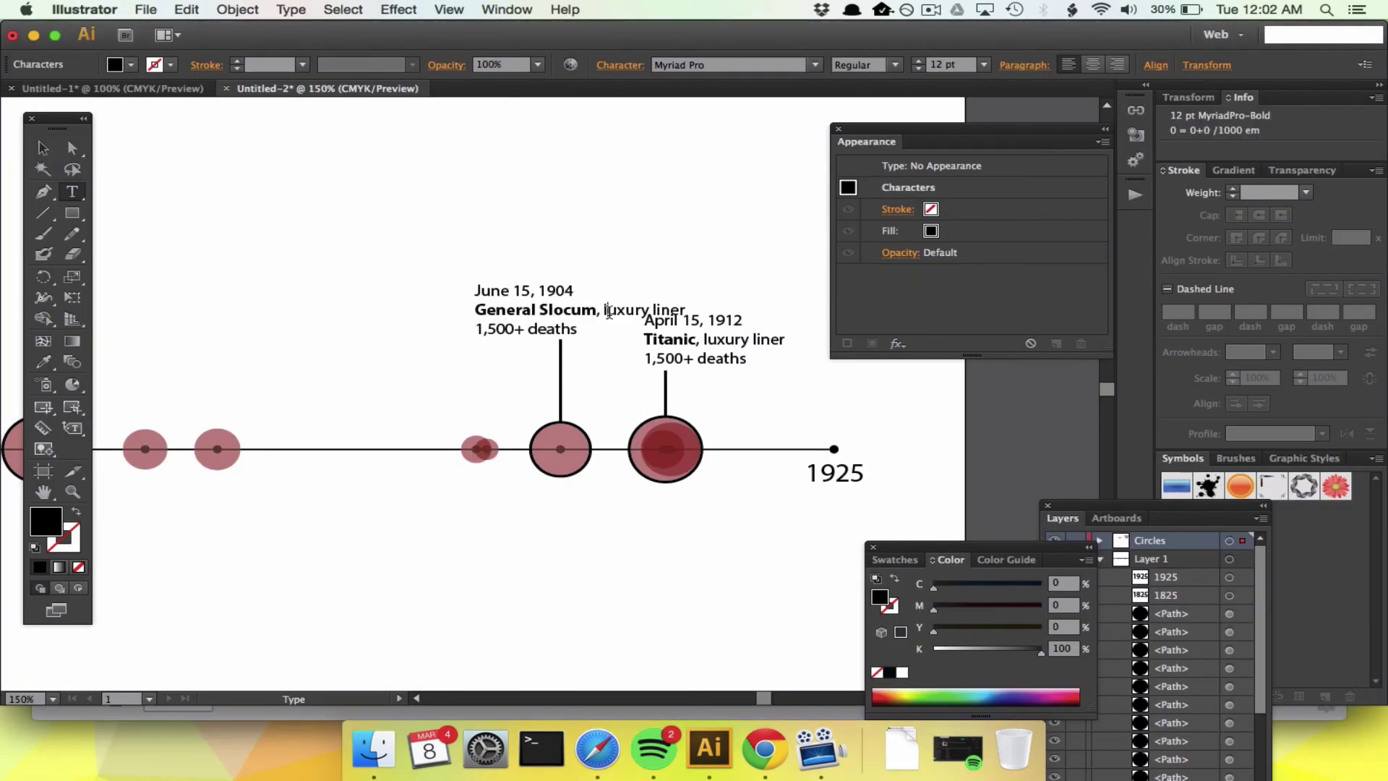
Replace the General Slocum label's description with excursion steamer and its last line with 1,021 deaths, checking the details in the spreadsheet.
{"action": "left_click_drag", "start_coordinate": [606, 311], "coordinate": [578, 331]}
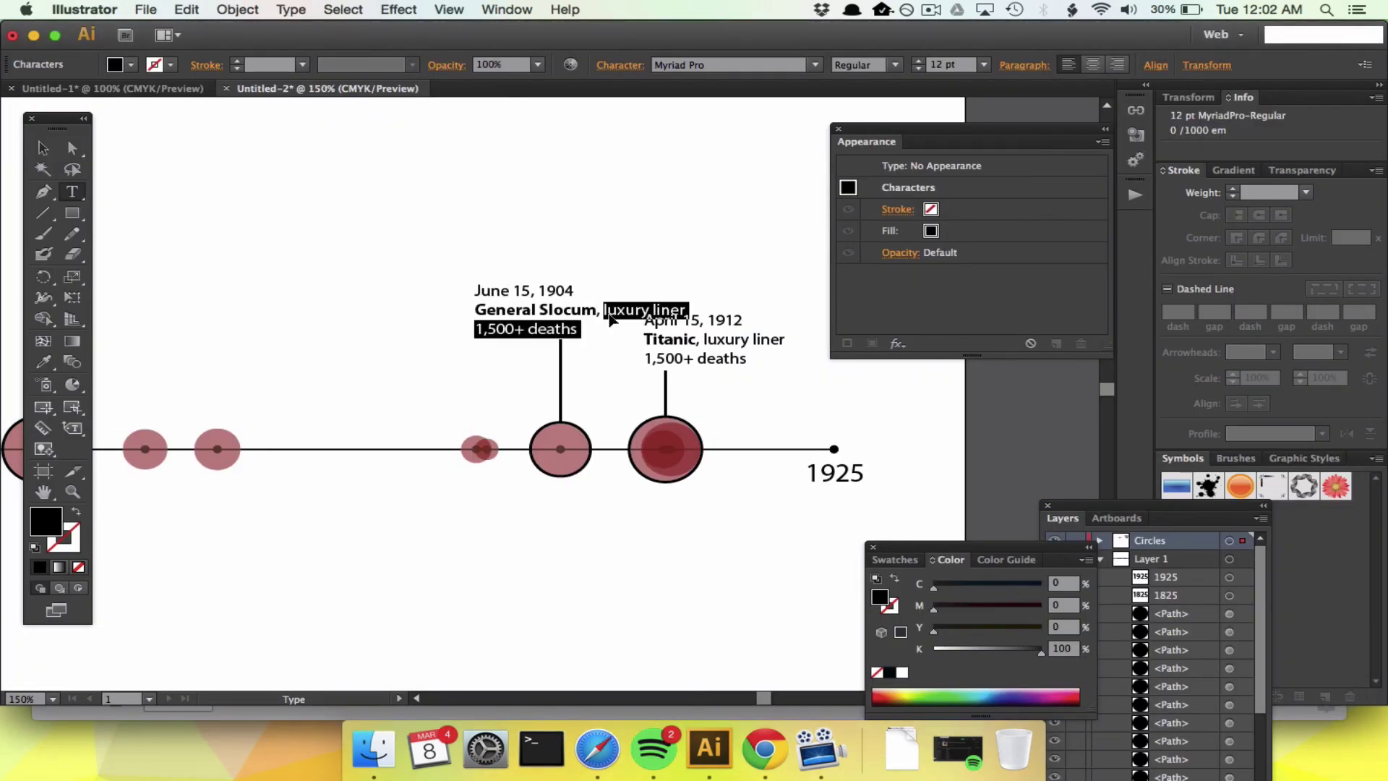
{"action": "key", "text": "super+Tab"}
{"action": "key", "text": "super+Tab"}
{"action": "type", "text": "excursion,"}
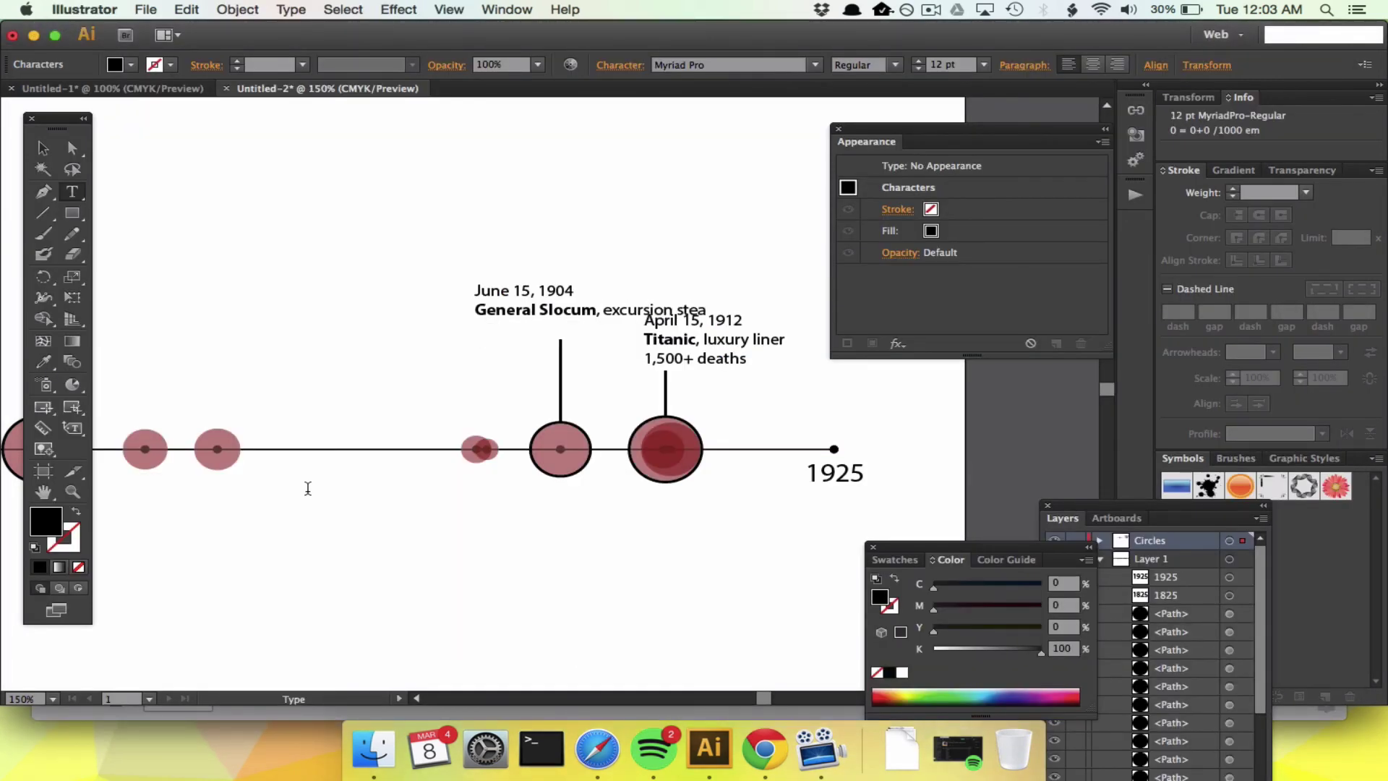
{"action": "key", "text": "super+Tab"}
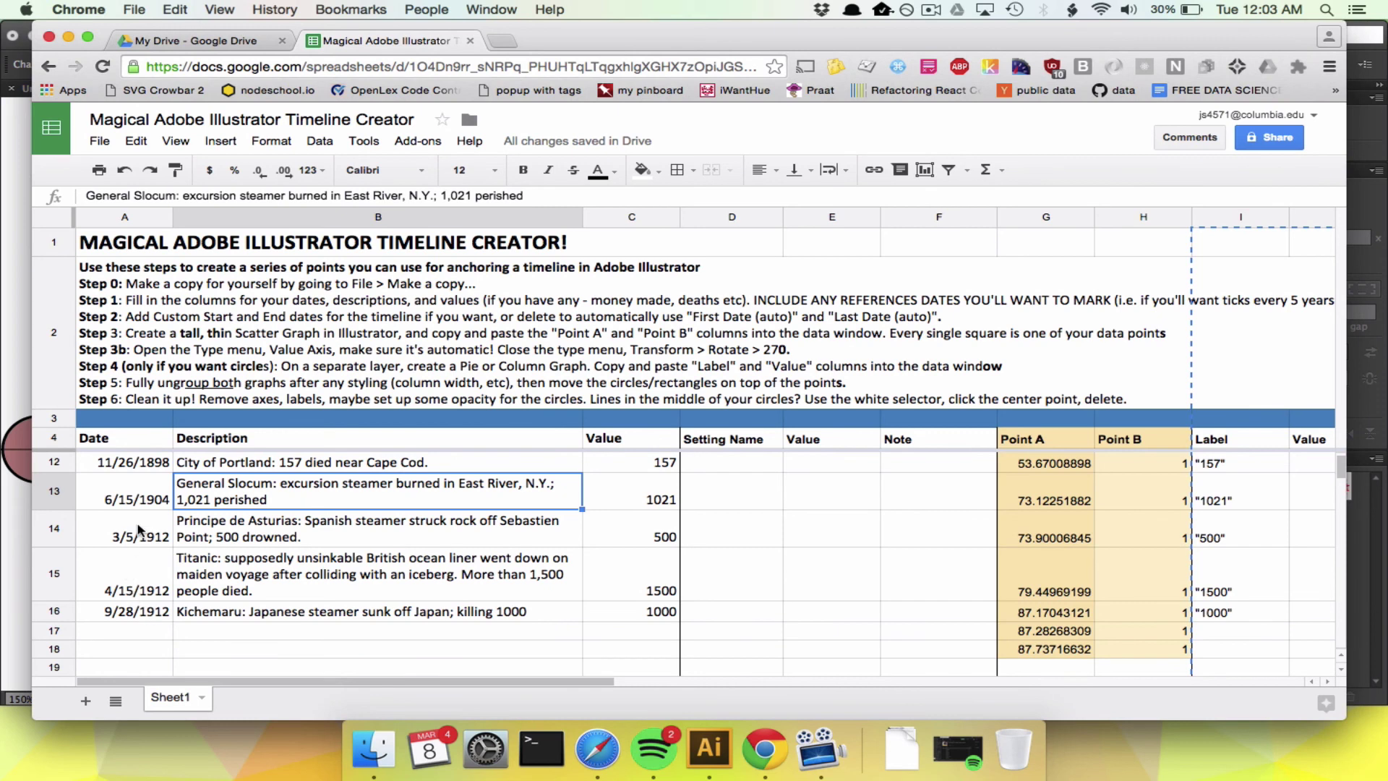
{"action": "key", "text": "super+Tab"}
{"action": "type", "text": "1,021 deaths"}
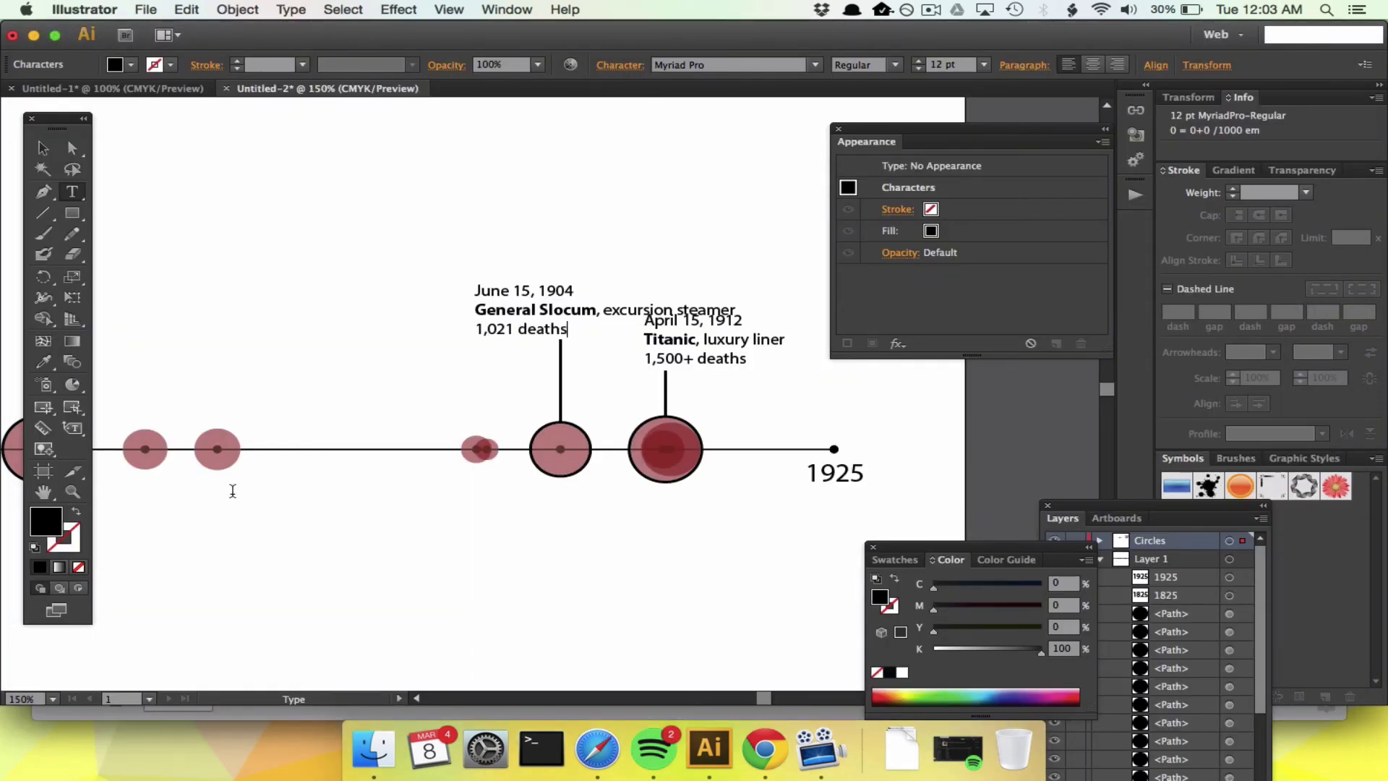
Right-align all three lines of the General Slocum label and reposition it so its right edge meets its callout line.
{"action": "left_click", "coordinate": [1116, 64]}
{"action": "key", "text": "super+a"}
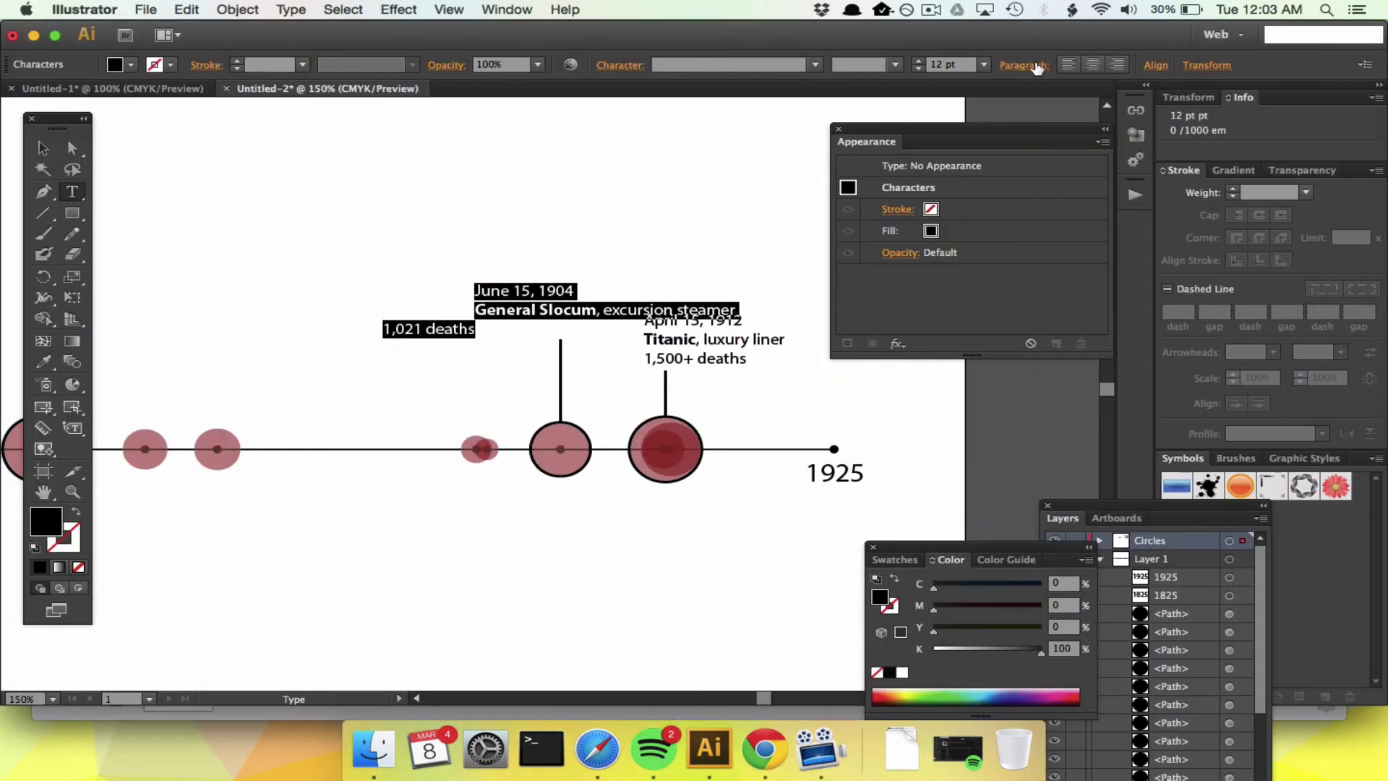
{"action": "left_click", "coordinate": [1116, 65]}
{"action": "left_click", "coordinate": [42, 147]}
{"action": "left_click_drag", "start_coordinate": [382, 321], "coordinate": [497, 312]}
{"action": "left_click", "coordinate": [294, 379]}
Duplicate the General Slocum label, left-align the copy and place it above the callout line of the leftmost outlined circle.
{"action": "scroll", "coordinate": [293, 380], "scroll_direction": "left", "scroll_amount": 10}
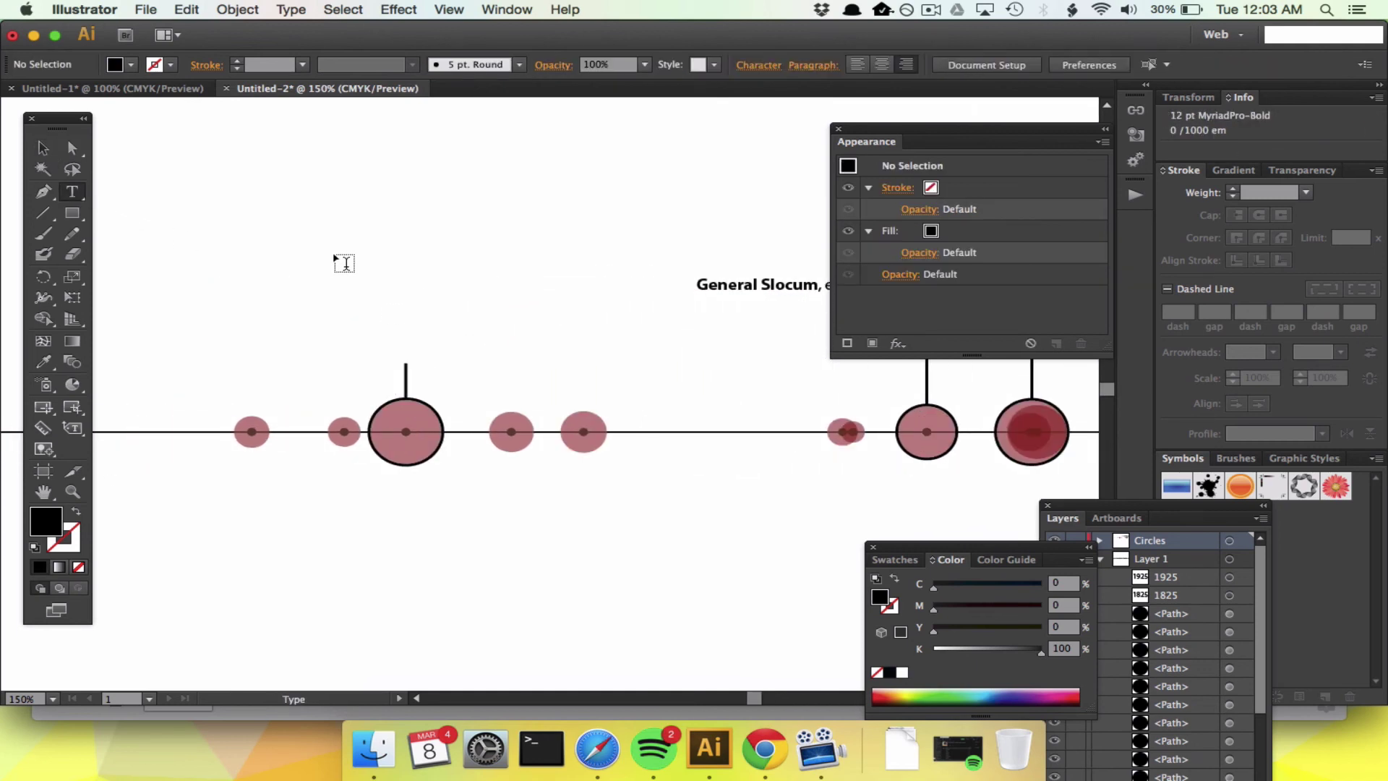
{"action": "left_click_drag", "start_coordinate": [788, 296], "coordinate": [448, 345]}
{"action": "left_click", "coordinate": [1068, 65]}
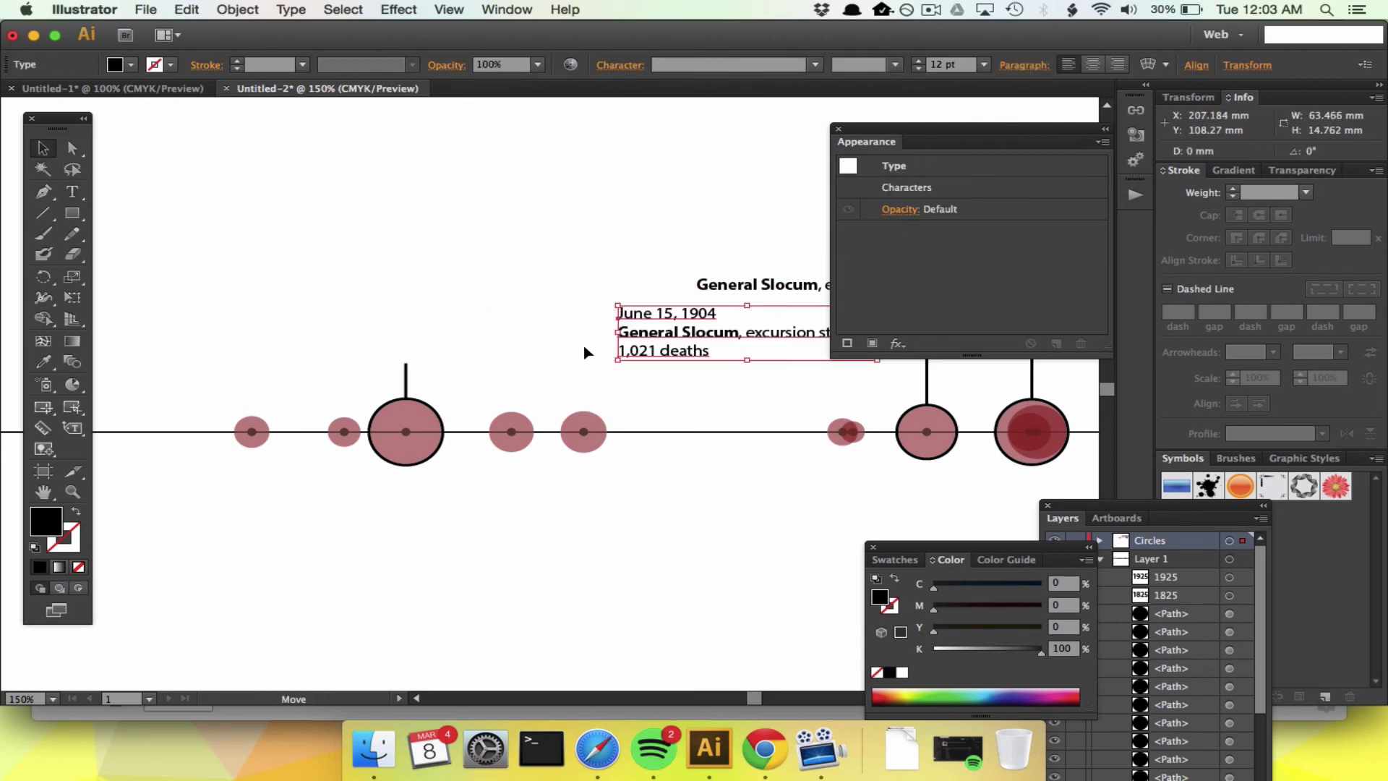
{"action": "left_click_drag", "start_coordinate": [629, 346], "coordinate": [378, 347]}
Find the Sultana entry in the spreadsheet and replace the ship name in the copied label with Sultana.
{"action": "key", "text": "super+Tab"}
{"action": "scroll", "coordinate": [291, 551], "scroll_direction": "up", "scroll_amount": 5}
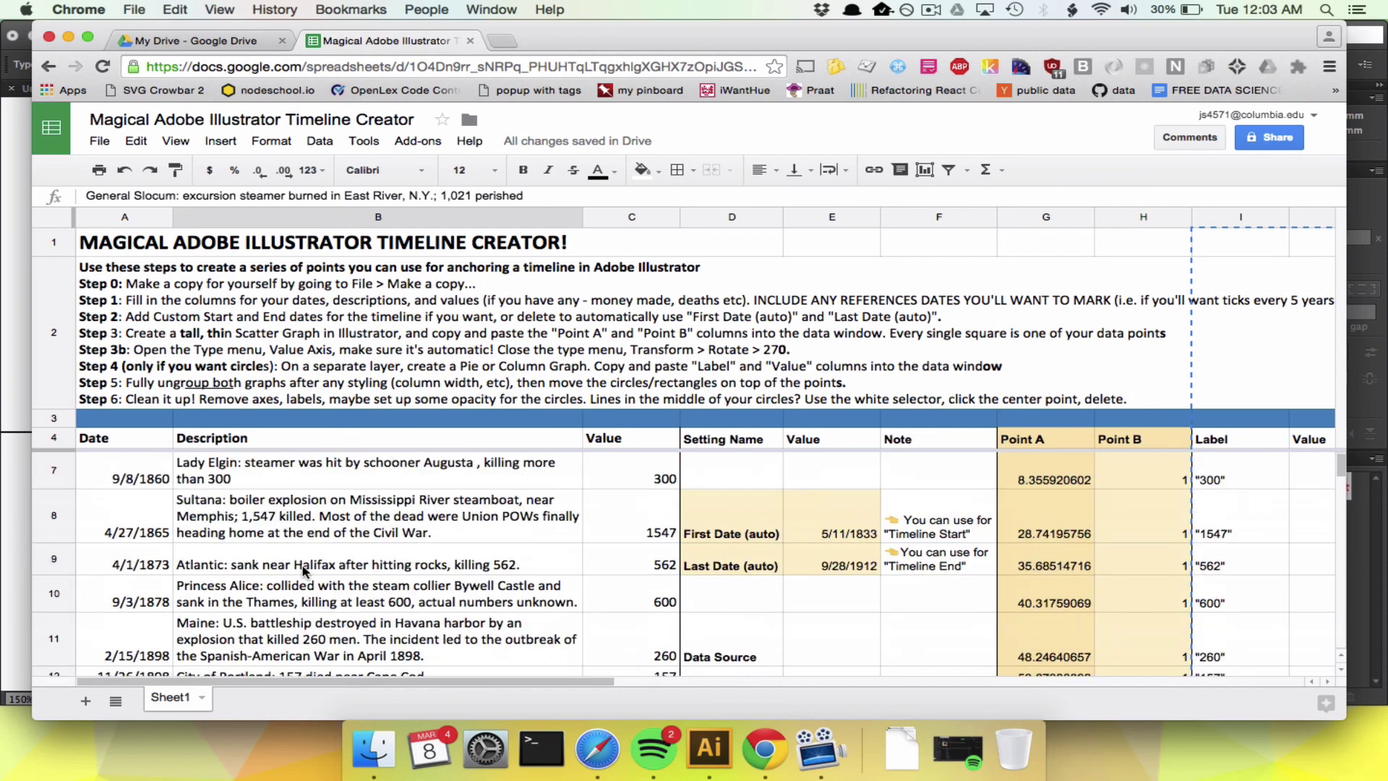
{"action": "double_click", "coordinate": [335, 522]}
{"action": "key", "text": "super+Tab"}
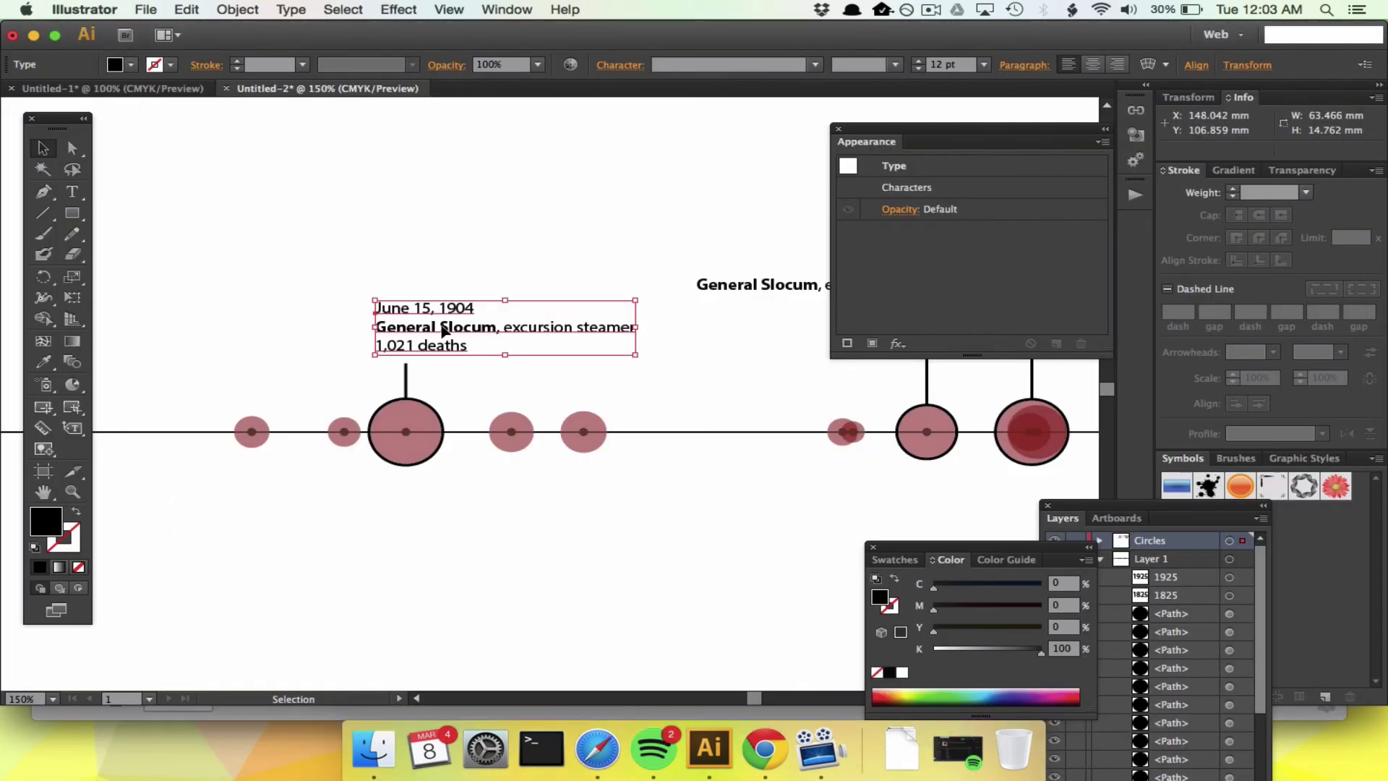
{"action": "left_click", "coordinate": [403, 327]}
{"action": "left_click_drag", "start_coordinate": [403, 326], "coordinate": [465, 326]}
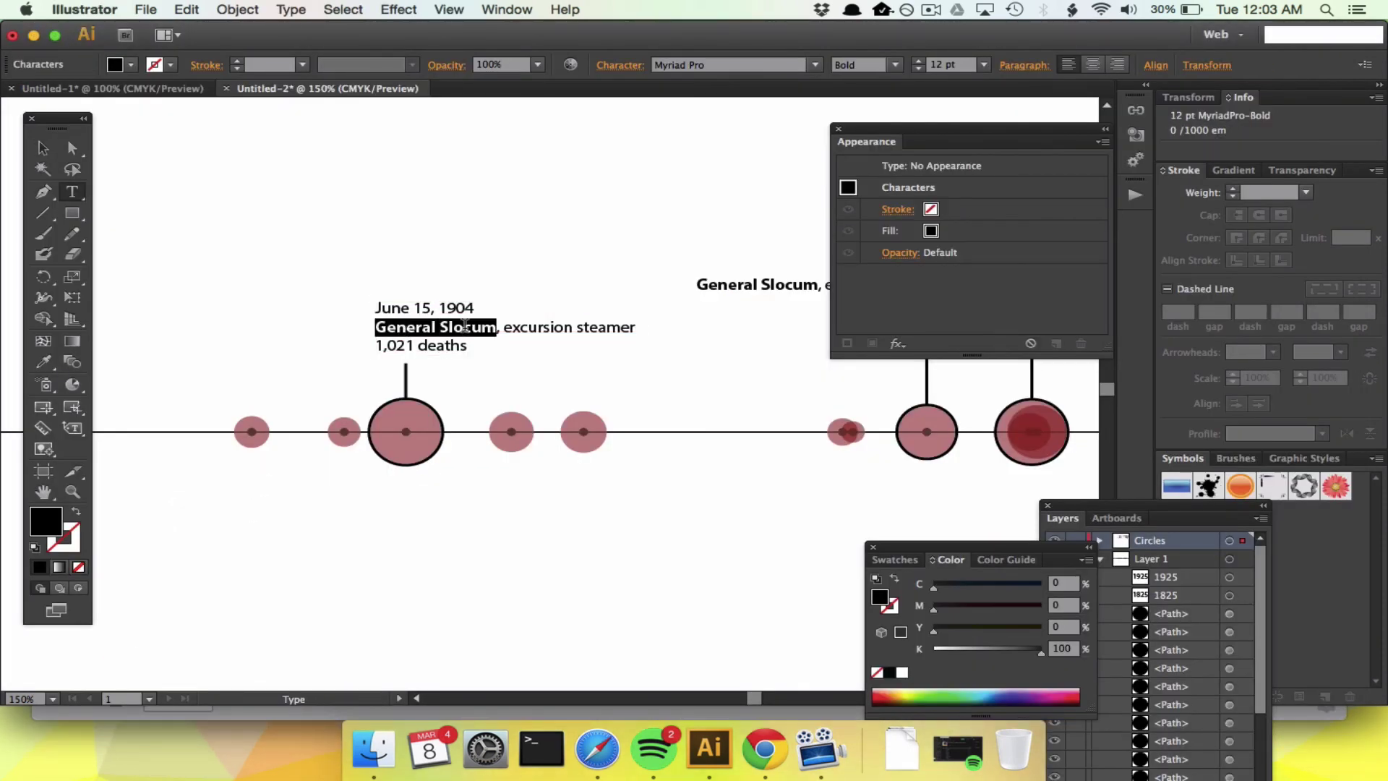
{"action": "type", "text": "Sultana"}
Change the Sultana label's description to steamboat and its death count to 1,547, using the spreadsheet entry.
{"action": "key", "text": "super+Tab"}
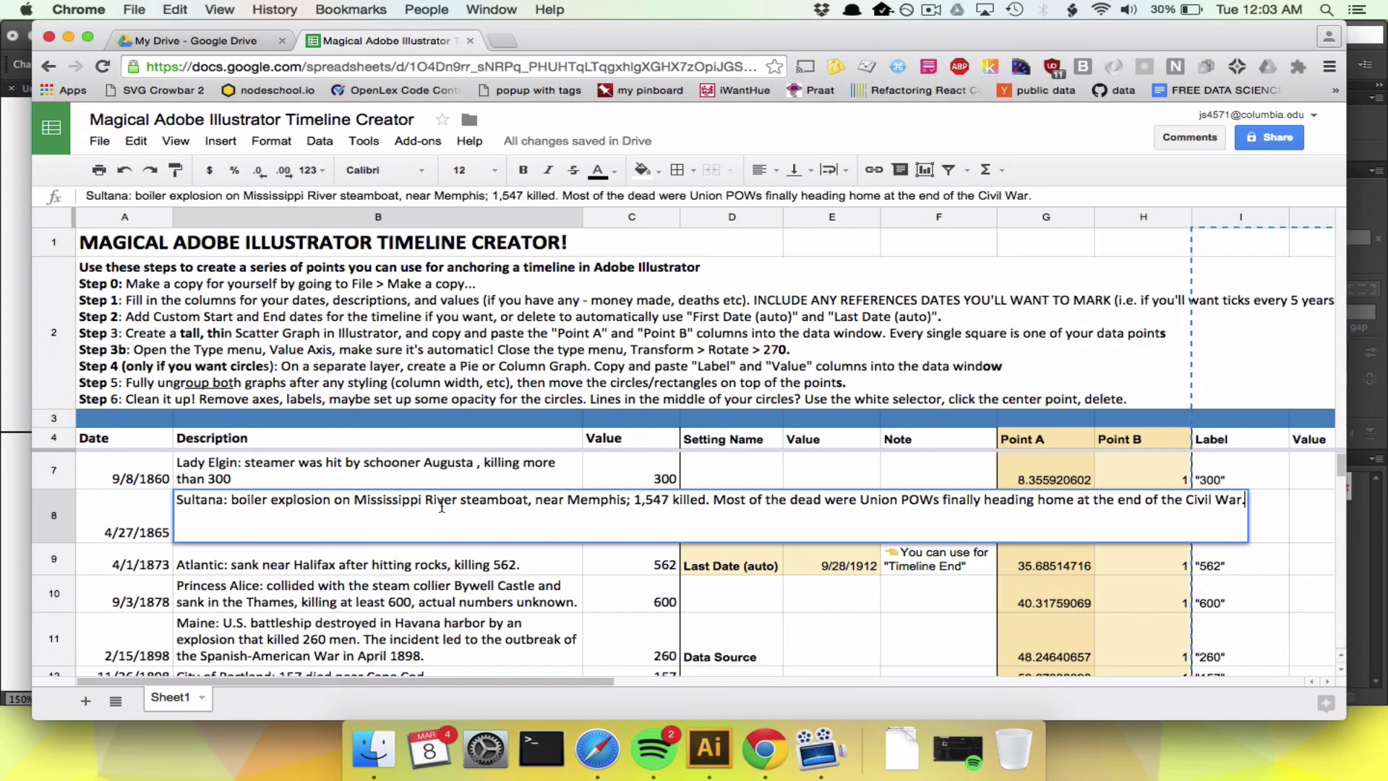
{"action": "key", "text": "super+Tab"}
{"action": "left_click_drag", "start_coordinate": [441, 326], "coordinate": [568, 327]}
{"action": "type", "text": "steamboat"}
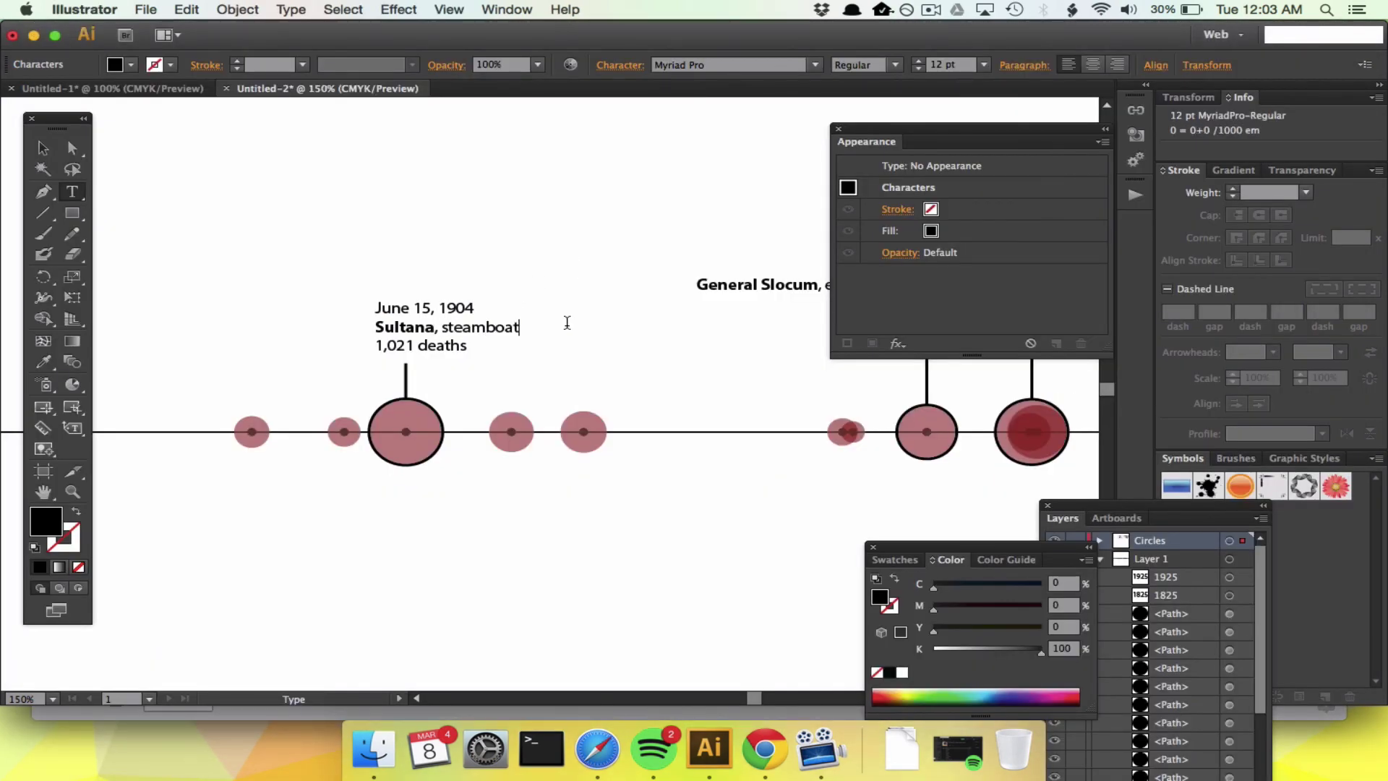
{"action": "key", "text": "super+Tab"}
{"action": "key", "text": "super+Tab"}
{"action": "double_click", "coordinate": [398, 343]}
{"action": "type", "text": "547"}
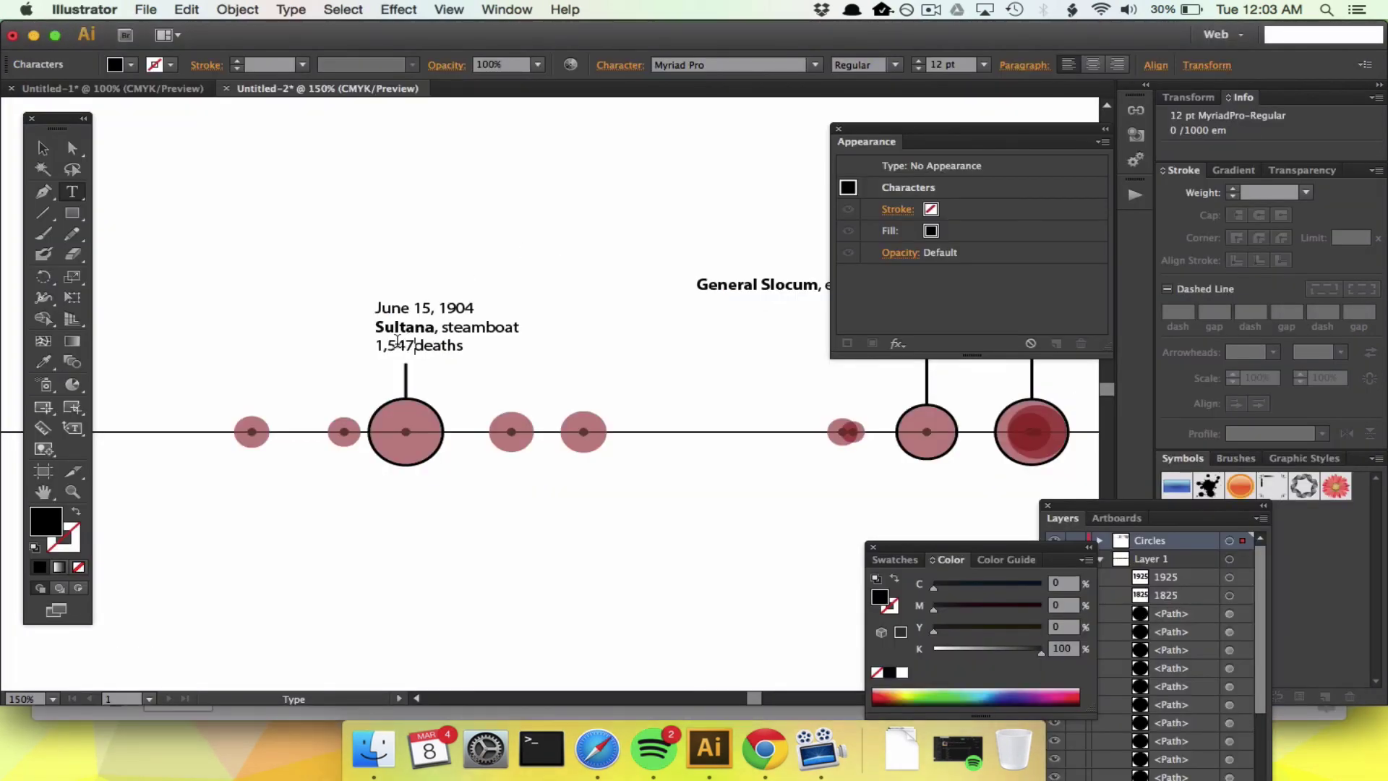
Look up the Sultana's date in the spreadsheet and change its label's date to April 27, 1865.
{"action": "key", "text": "super+Tab"}
{"action": "left_click", "coordinate": [171, 511]}
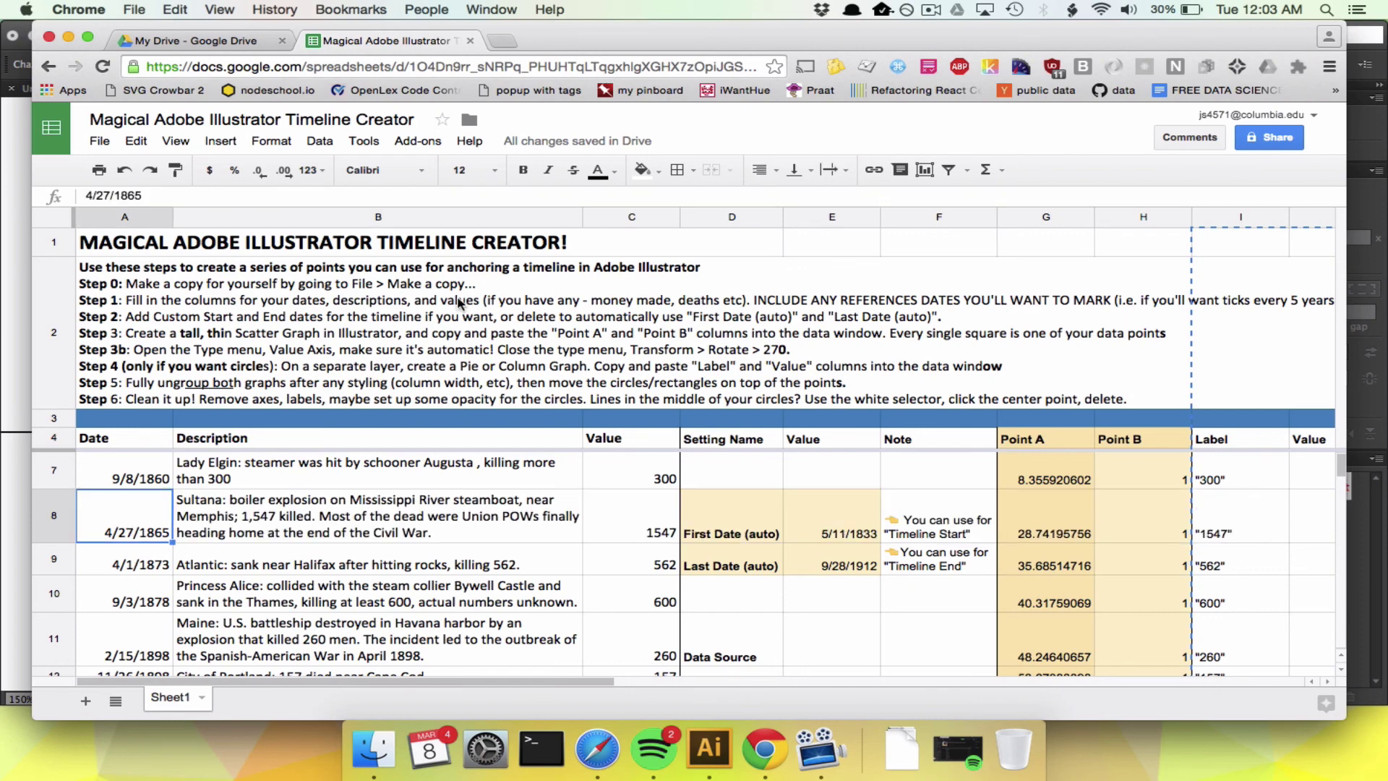
{"action": "key", "text": "super+Tab"}
{"action": "double_click", "coordinate": [391, 309]}
{"action": "type", "text": "April"}
{"action": "key", "text": "shift+Right"}
{"action": "key", "text": "shift+Right"}
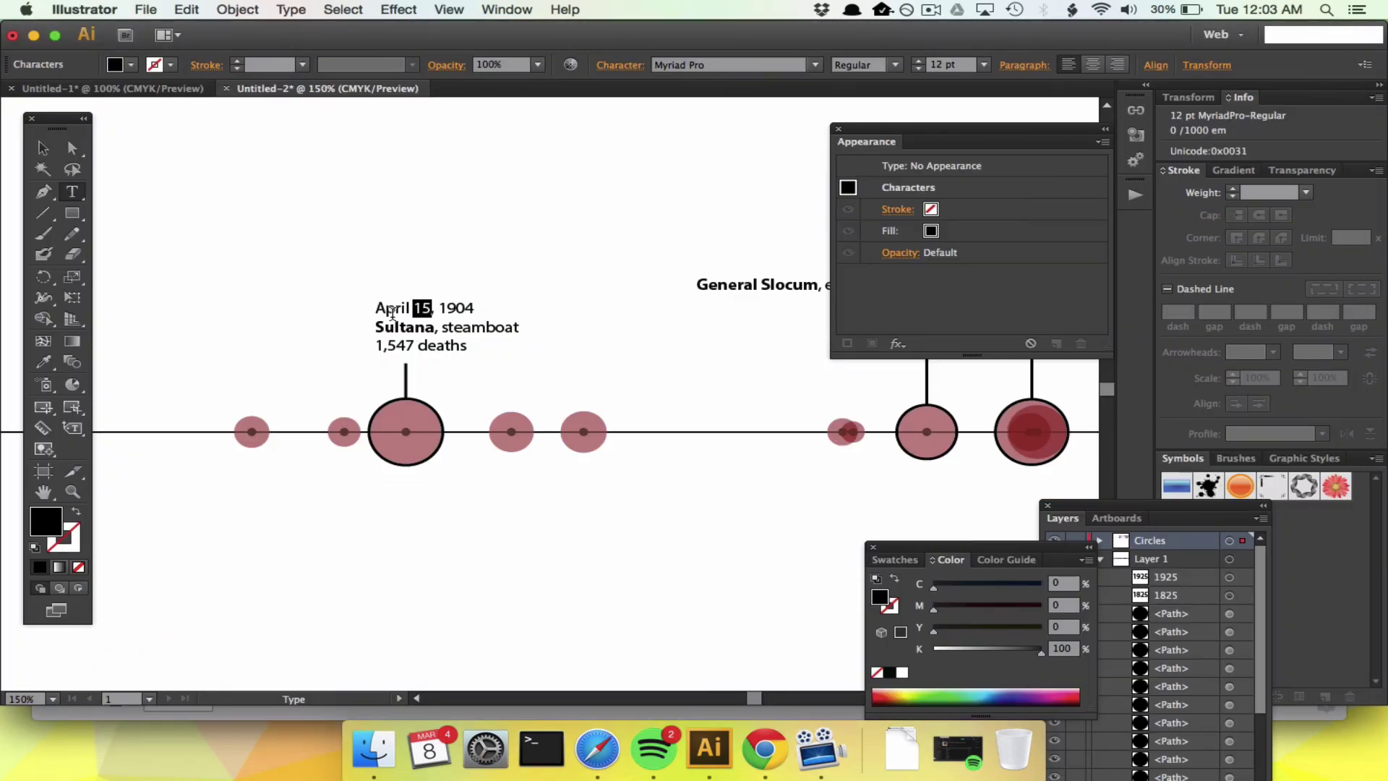
{"action": "key", "text": "super+Tab"}
{"action": "key", "text": "super+Tab"}
{"action": "type", "text": "27"}
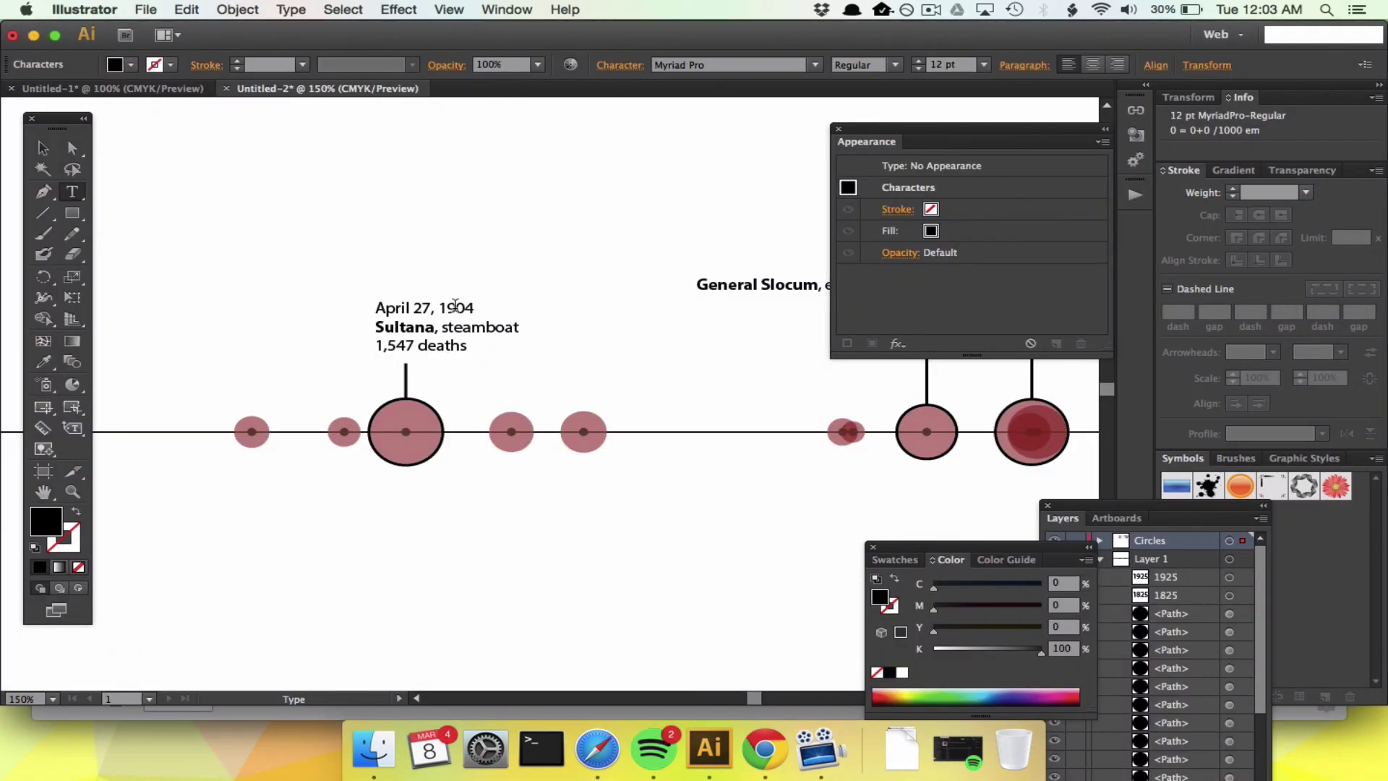
{"action": "double_click", "coordinate": [456, 308]}
{"action": "type", "text": "1865"}
{"action": "left_click", "coordinate": [41, 151]}
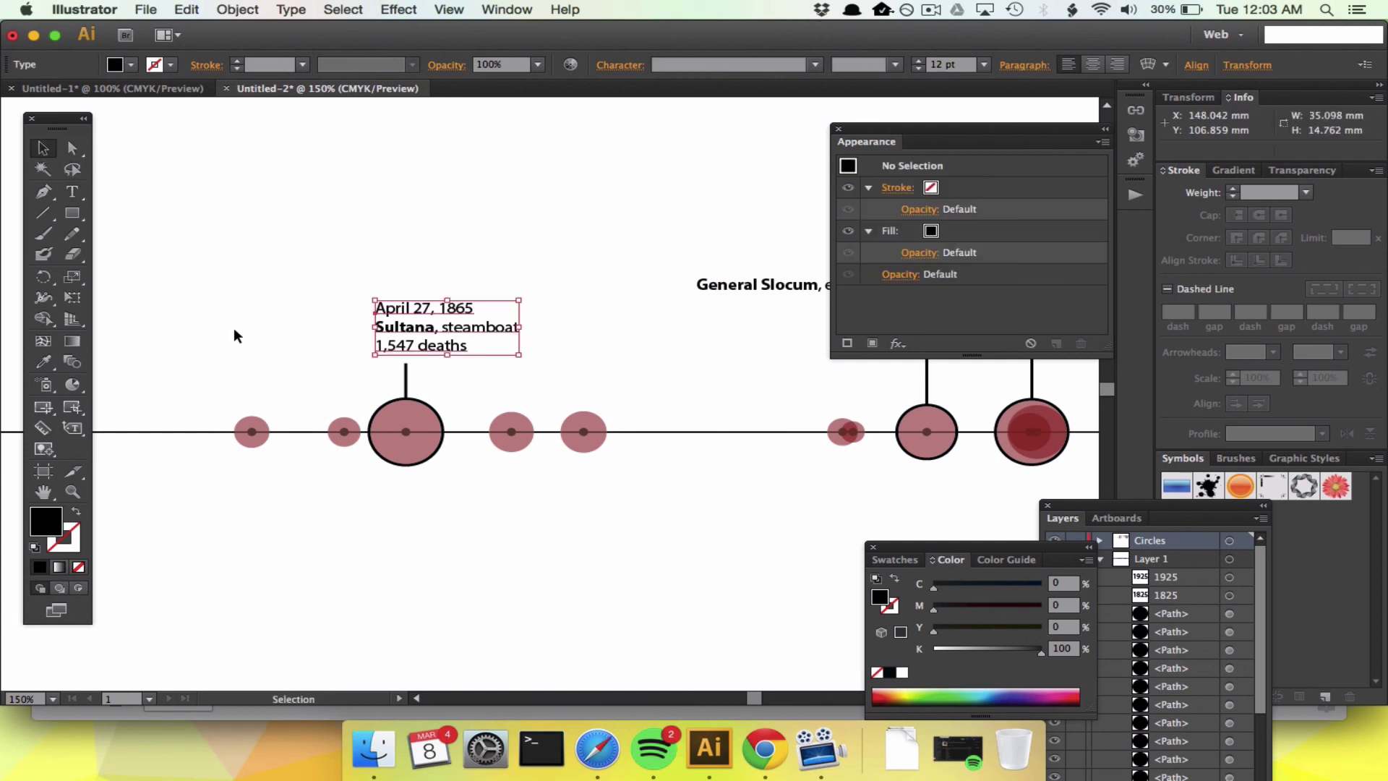
Deselect the label and review the whole timeline from 1825 to 1925 at 100% zoom.
{"action": "left_click", "coordinate": [233, 327]}
{"action": "key", "text": "super+1"}
{"action": "key", "text": "super+0"}
{"action": "key", "text": "super+1"}
{"action": "scroll", "coordinate": [289, 438], "scroll_direction": "up", "scroll_amount": 2}
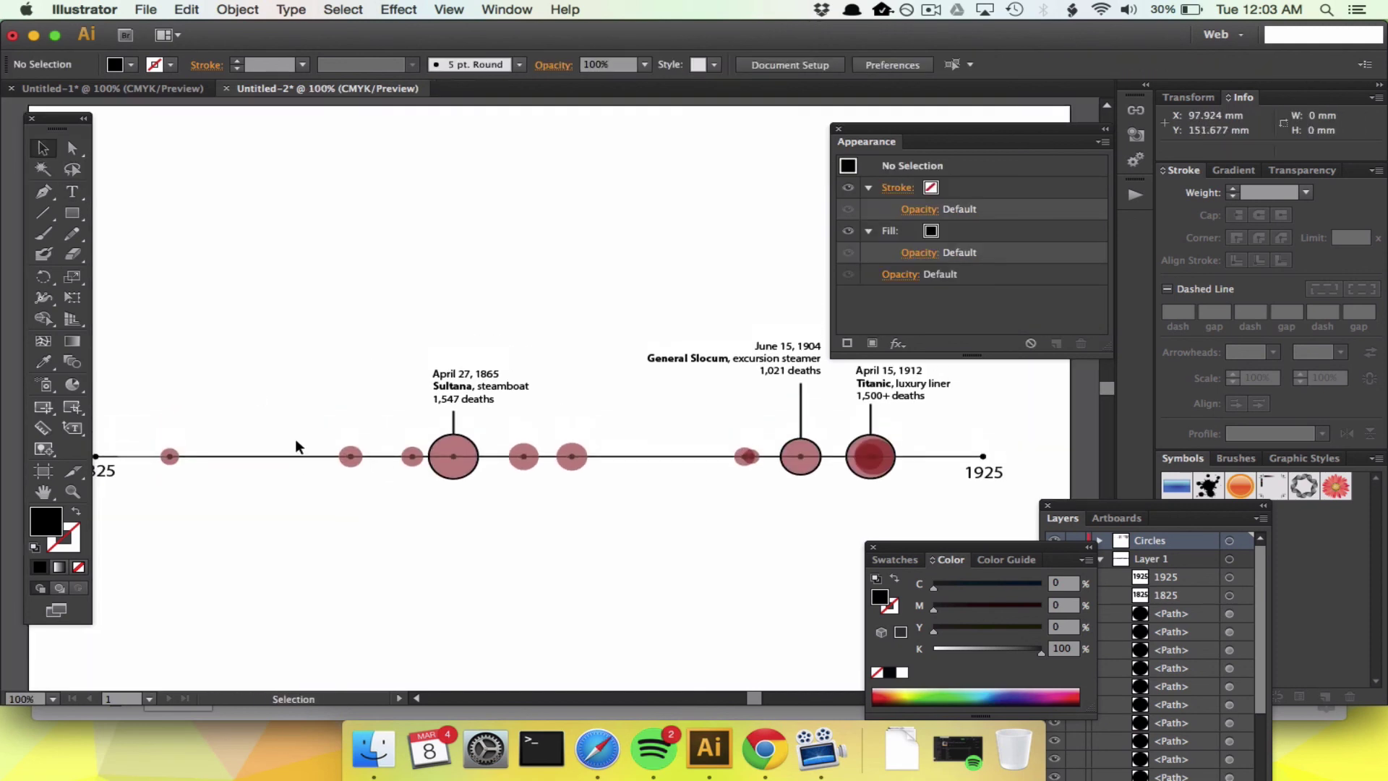
{"action": "scroll", "coordinate": [294, 446], "scroll_direction": "left", "scroll_amount": 3}
{"action": "scroll", "coordinate": [295, 446], "scroll_direction": "up", "scroll_amount": 2}
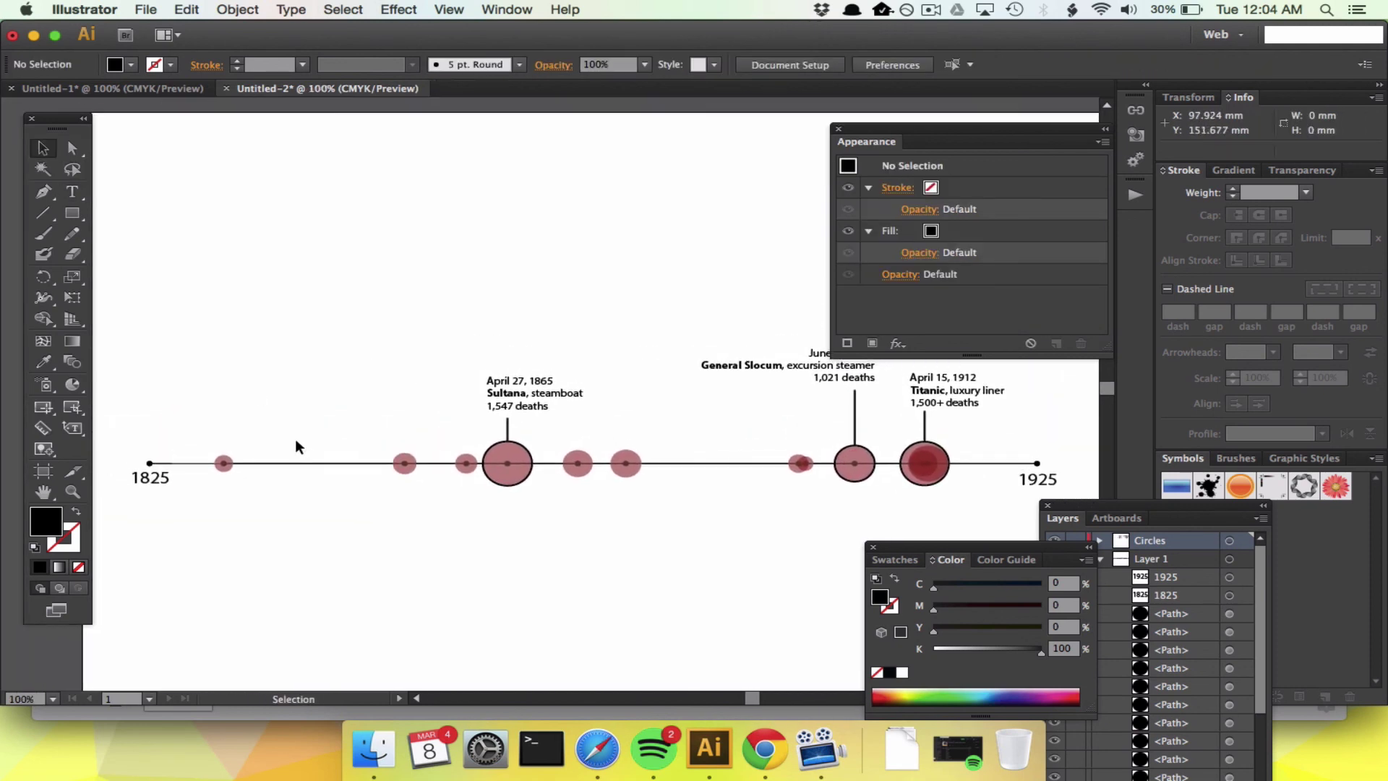
Add the headline "The Titanic wasn't that big of a deal" above the timeline and set its font size to 52 pt.
{"action": "left_click", "coordinate": [72, 191]}
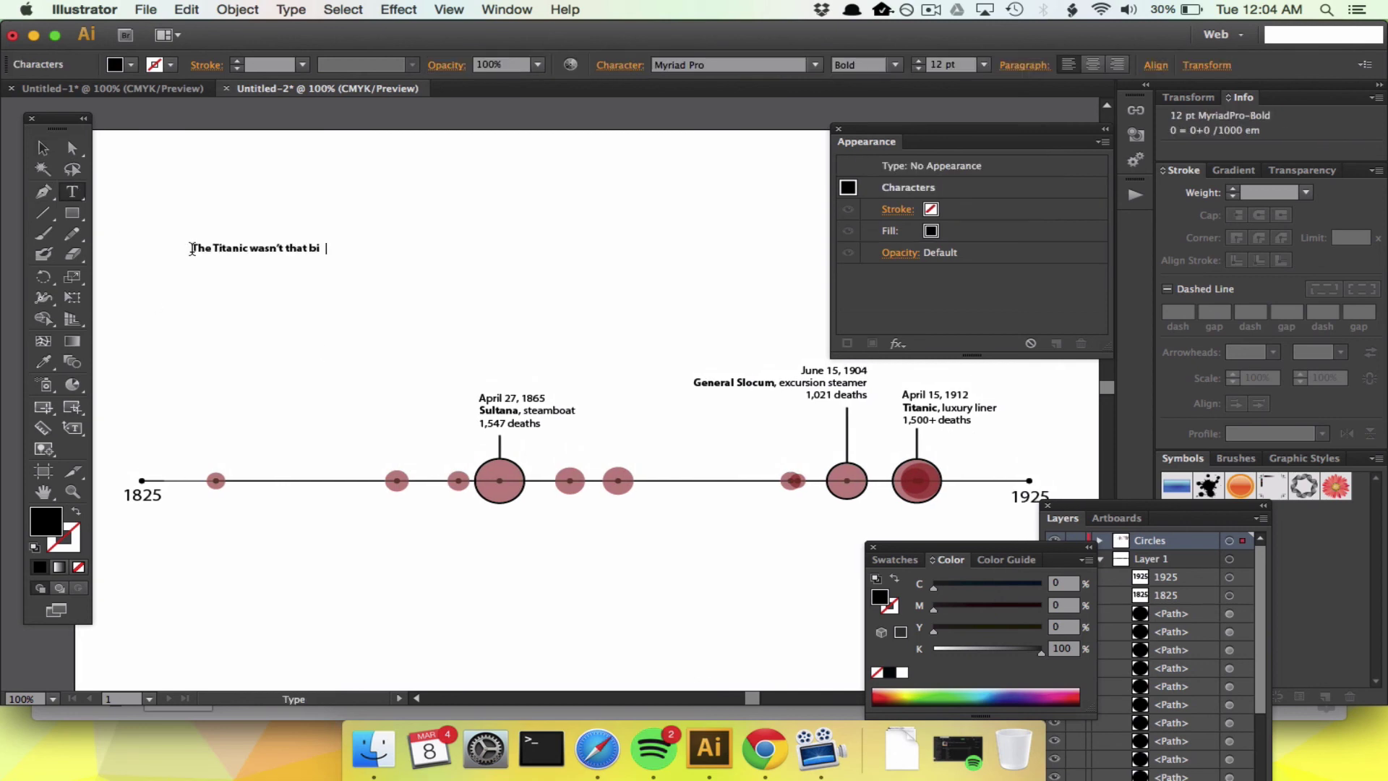
{"action": "type", "text": "a de"}
{"action": "key", "text": "super+a"}
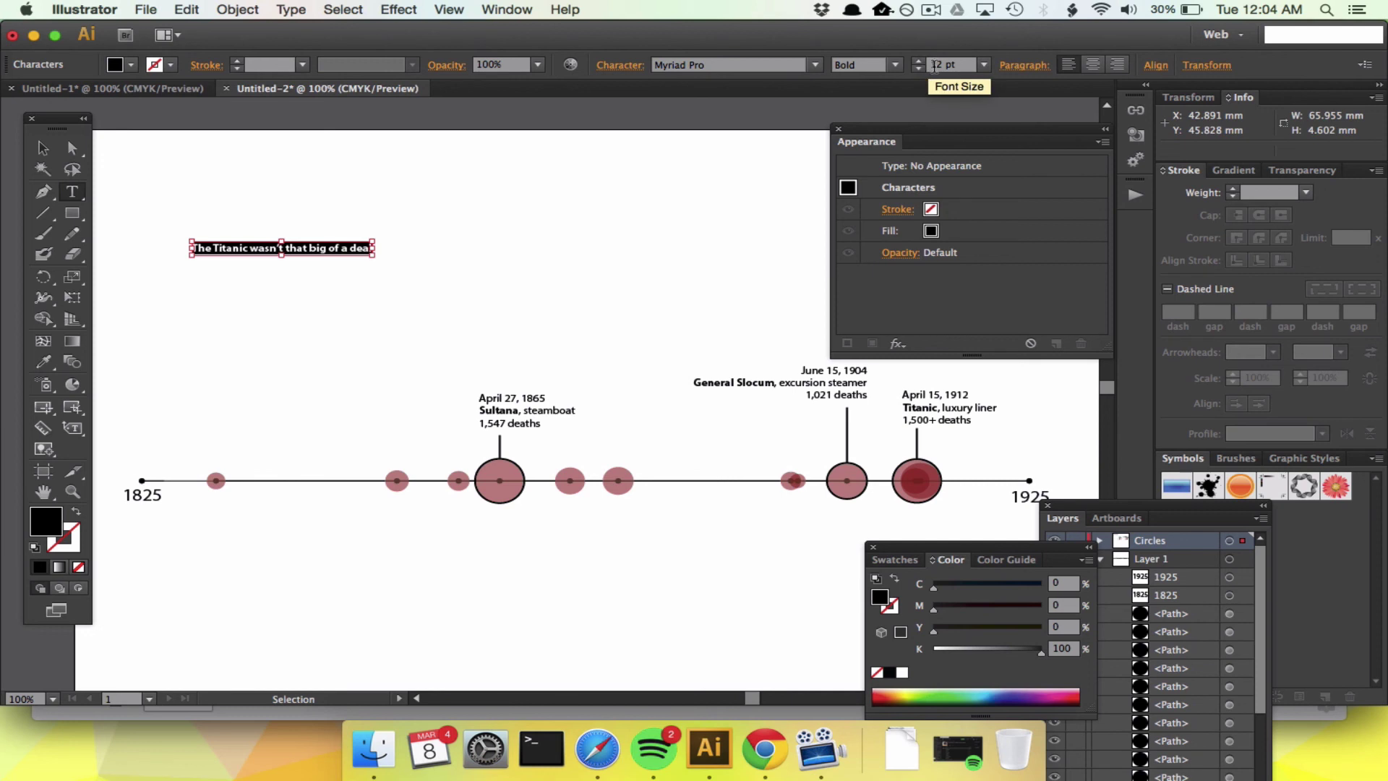
{"action": "type", "text": "52"}
{"action": "key", "text": "Return"}
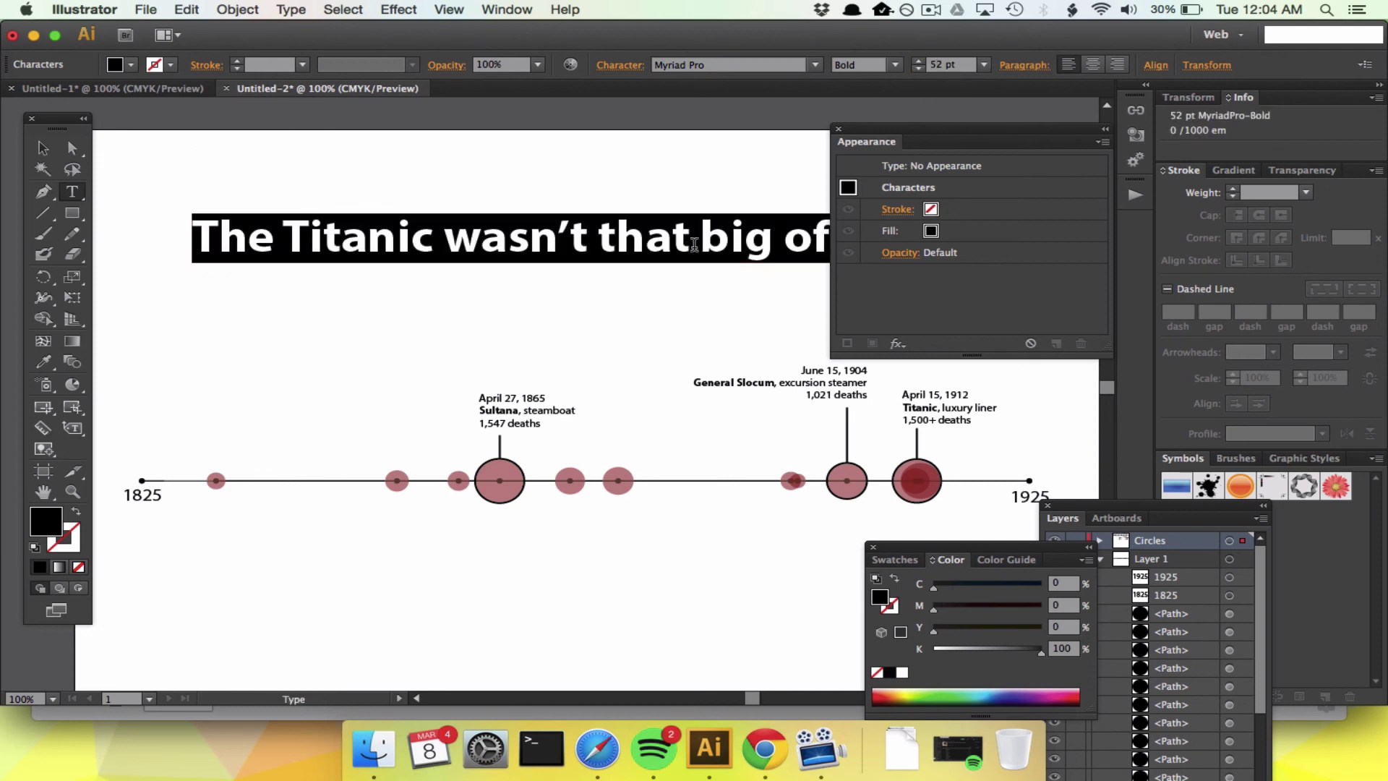
Break the headline onto a second line before "big" and end it with a period.
{"action": "left_click", "coordinate": [694, 245]}
{"action": "key", "text": "Return"}
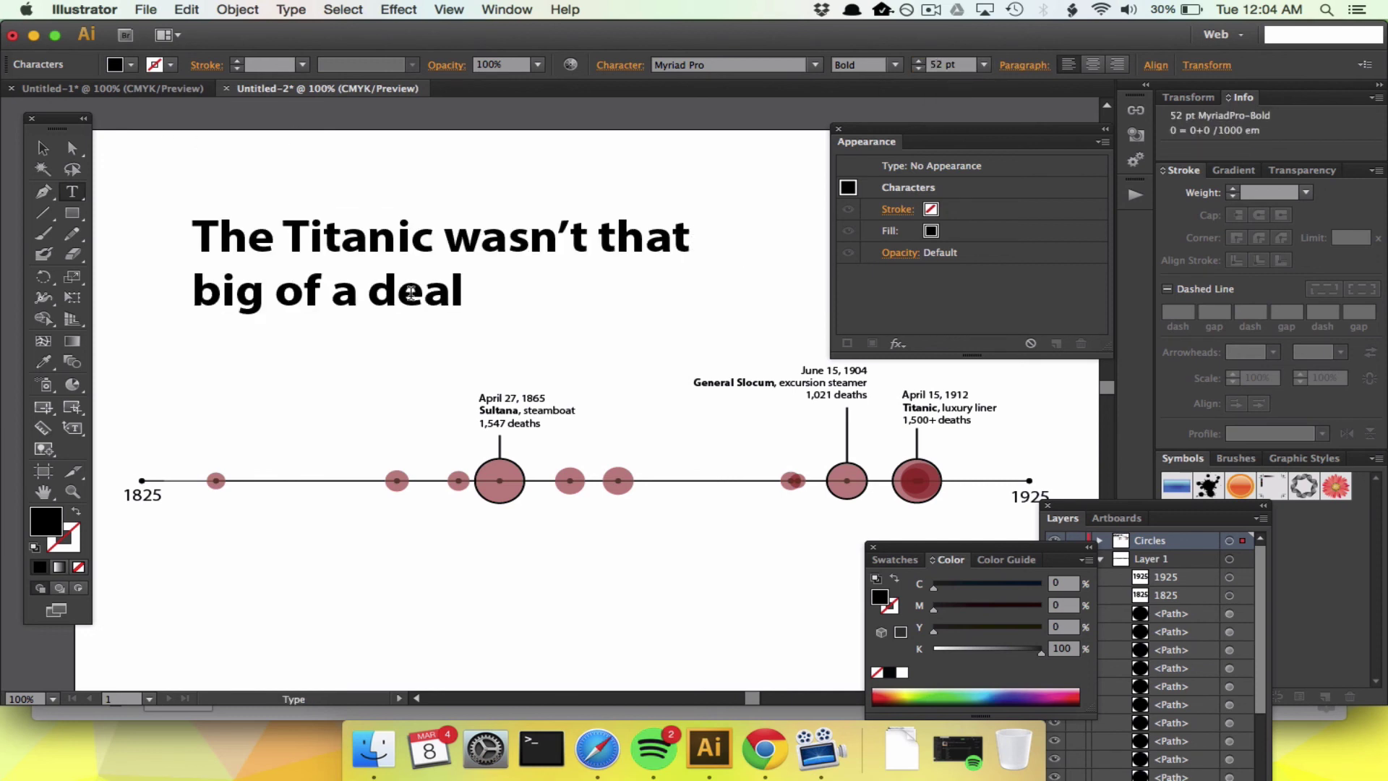
{"action": "key", "text": "super+minus"}
Move the two-line headline slightly left, nearer the timeline's 1825 end.
{"action": "left_click", "coordinate": [43, 148]}
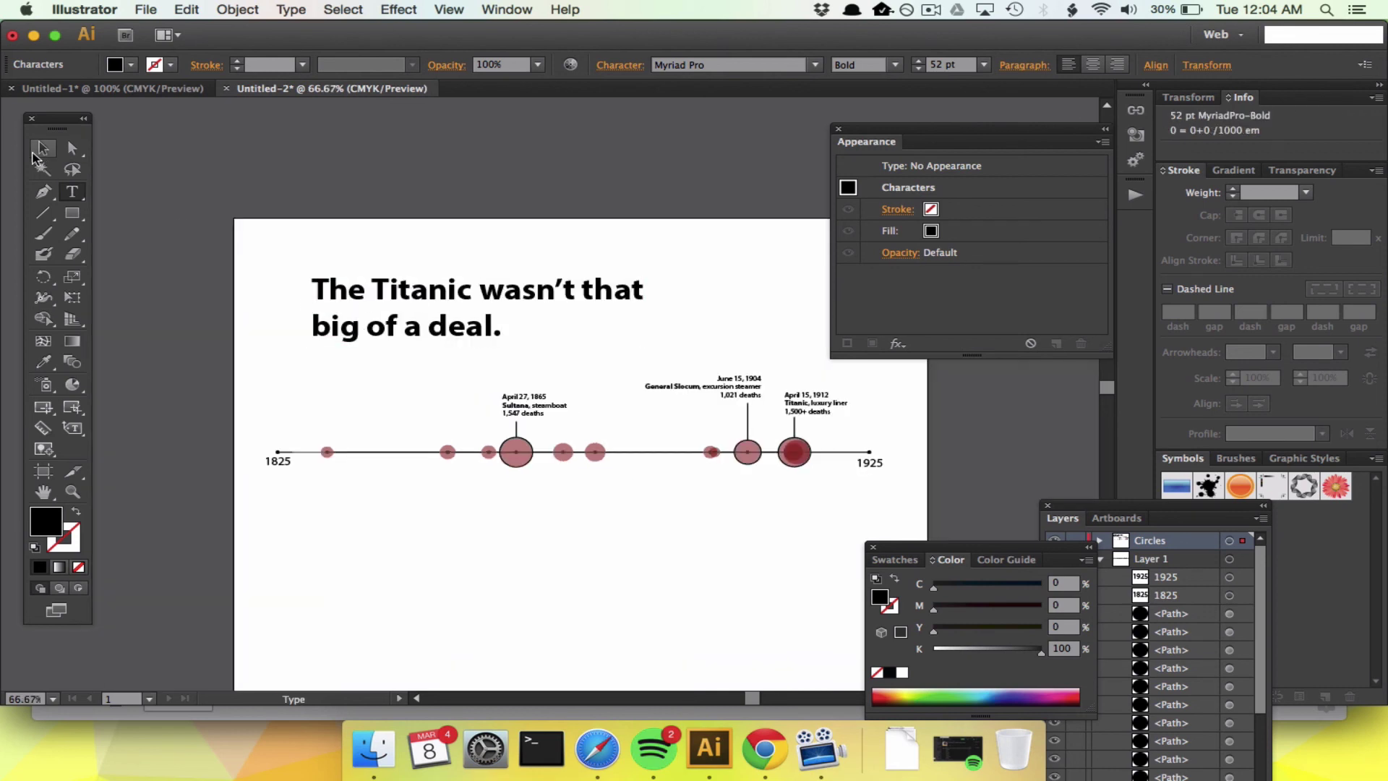
{"action": "left_click", "coordinate": [367, 288]}
{"action": "left_click_drag", "start_coordinate": [396, 316], "coordinate": [375, 314]}
{"action": "scroll", "coordinate": [506, 514], "scroll_direction": "right", "scroll_amount": 3}
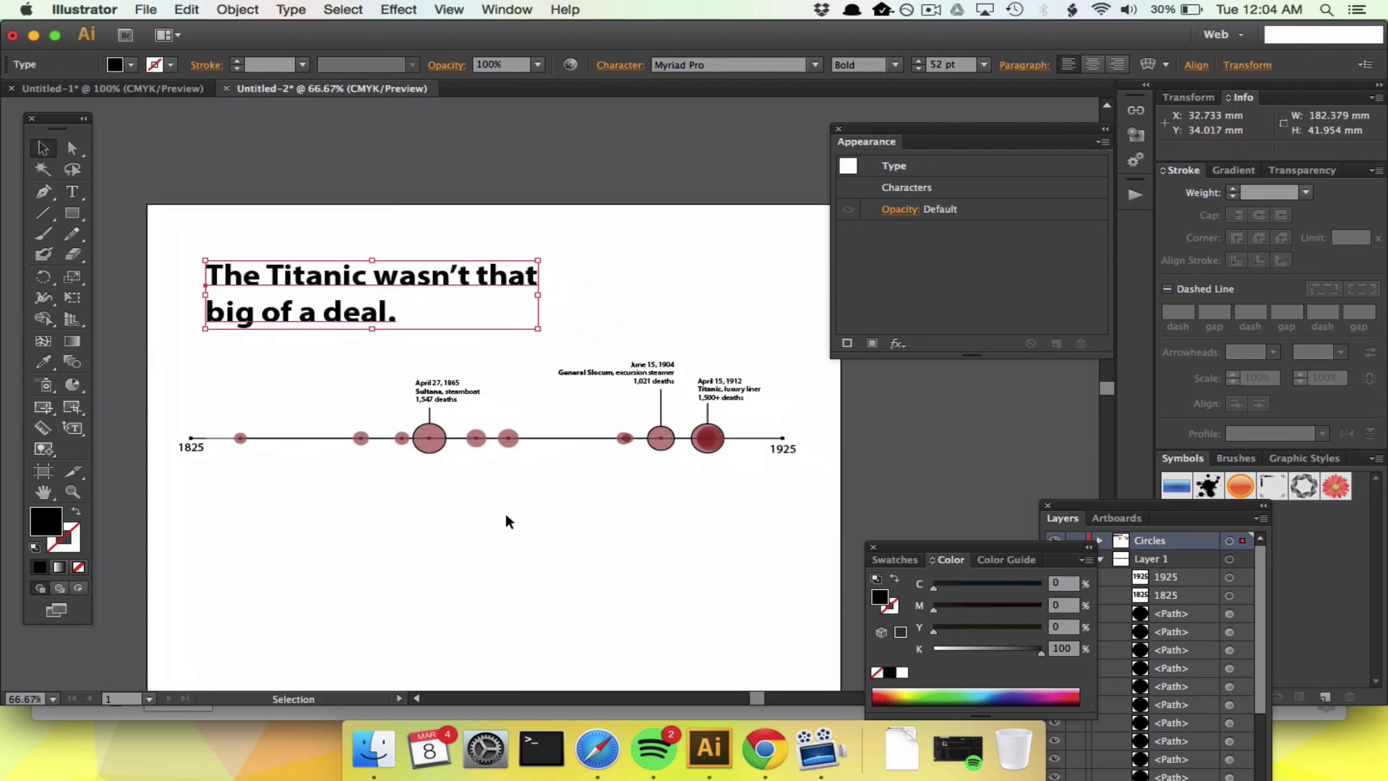